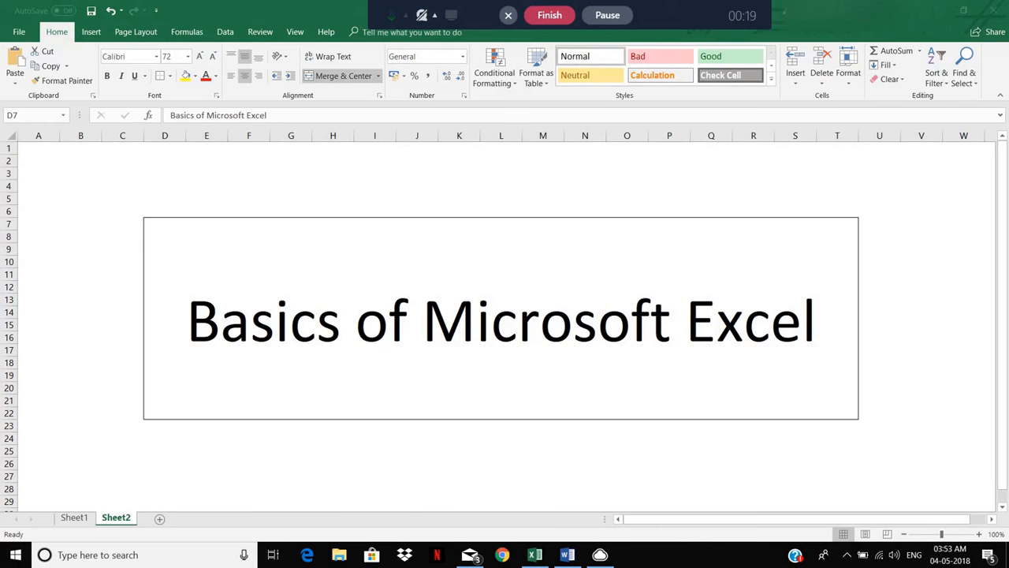
Switch from the title sheet to the blank Sheet1 worksheet.
left_click(81, 518)
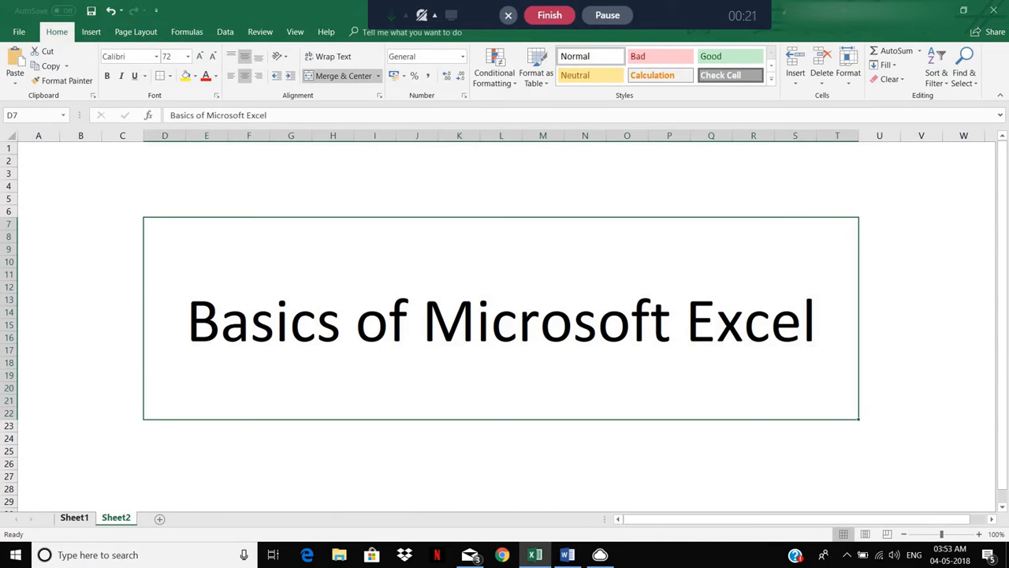
left_click(87, 521)
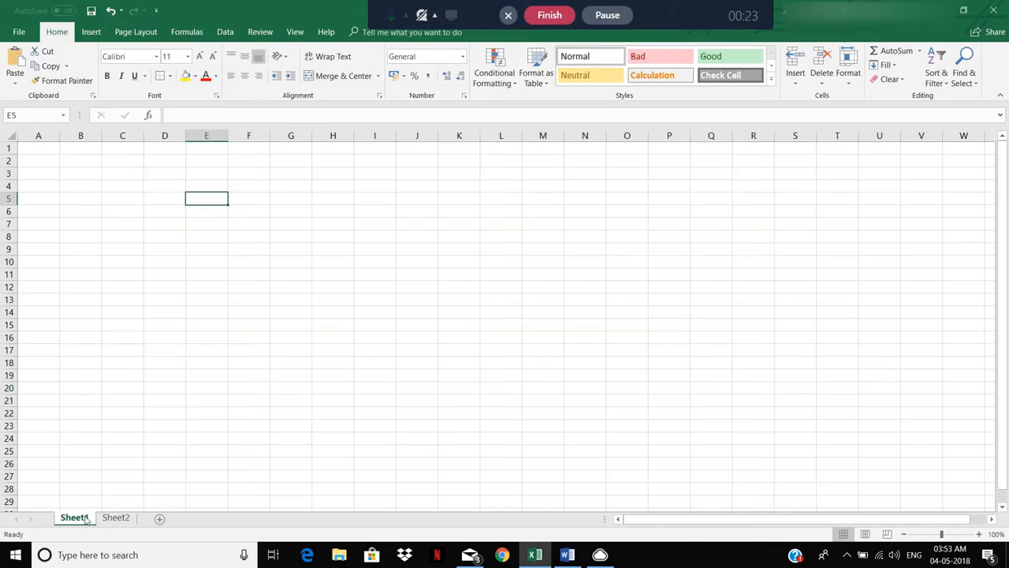
left_click(74, 188)
left_click(313, 273)
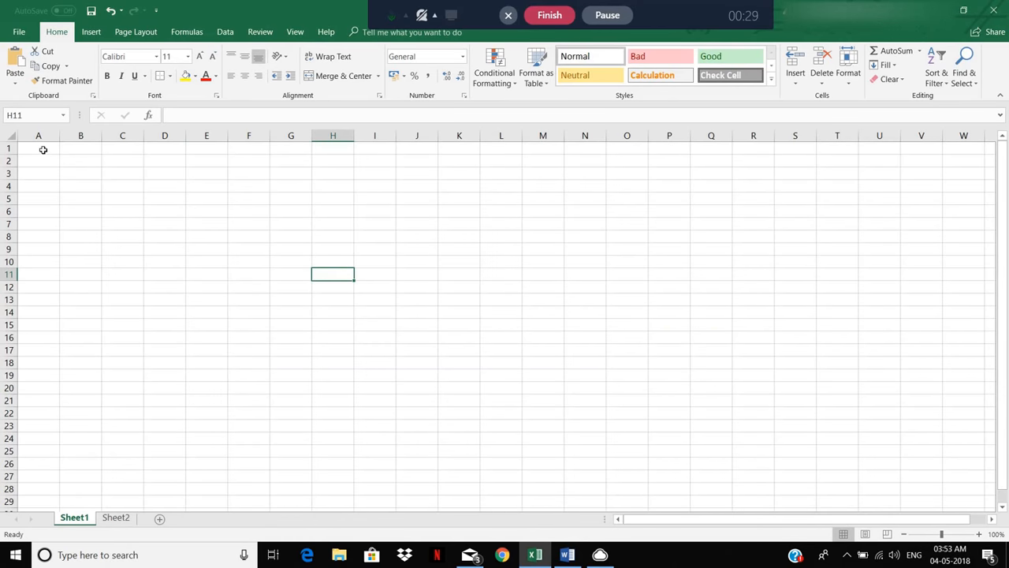
left_click_drag(39, 148, 895, 469)
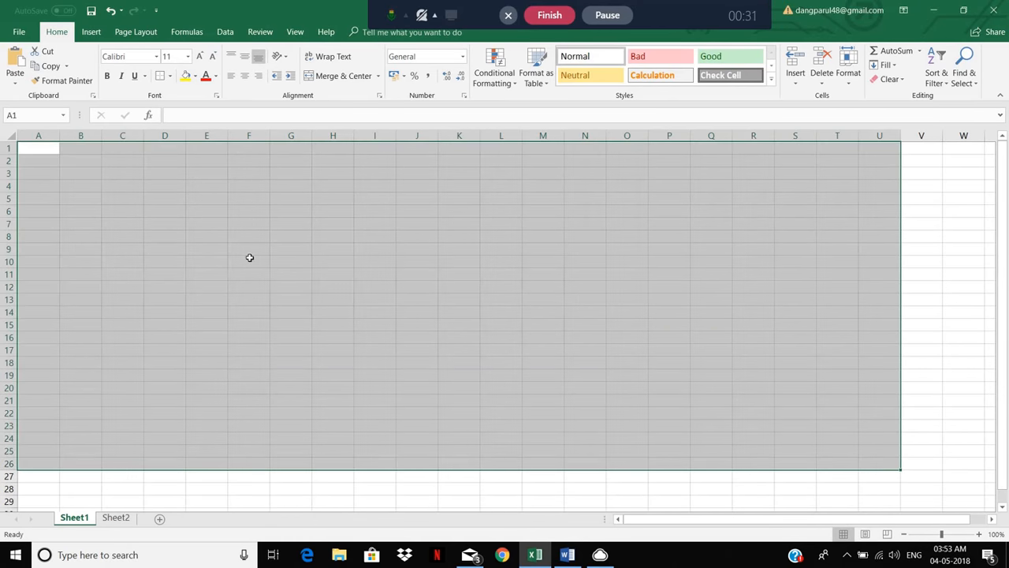
left_click(272, 261)
left_click(266, 203)
left_click(84, 185)
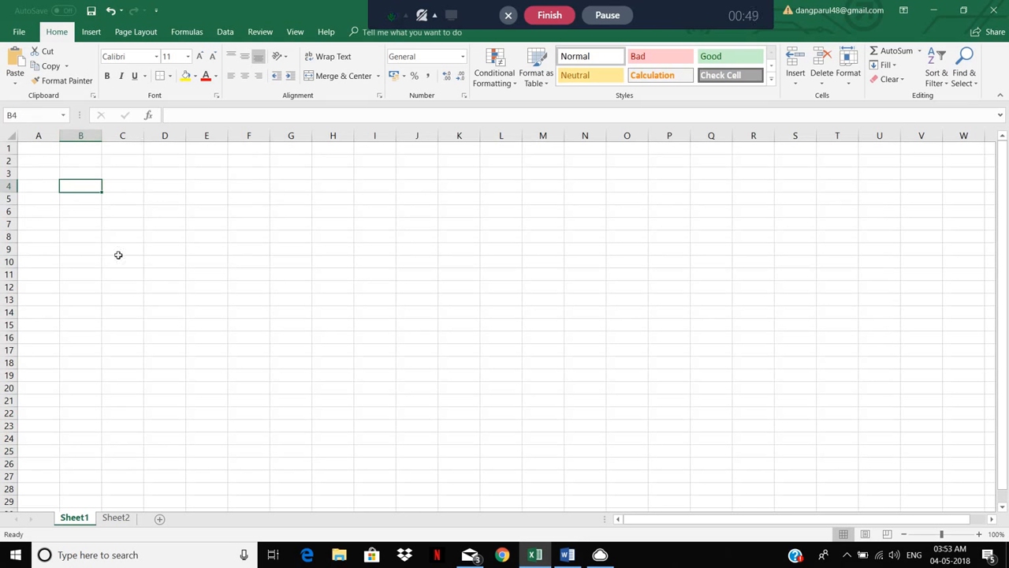
left_click(240, 184)
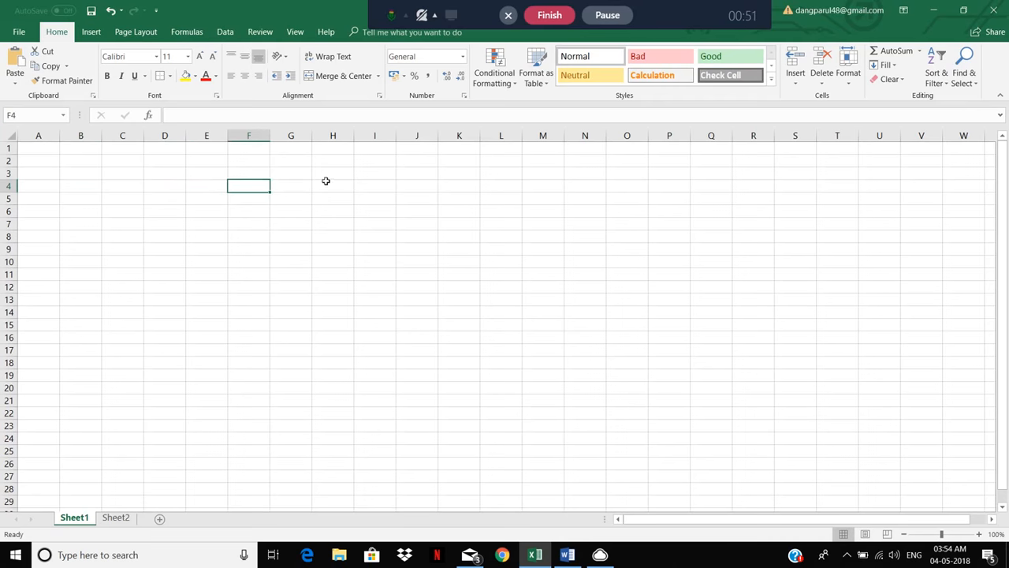
left_click(375, 209)
left_click(415, 274)
left_click(242, 246)
Enter the text "cells" in cell G6.
left_click(297, 209)
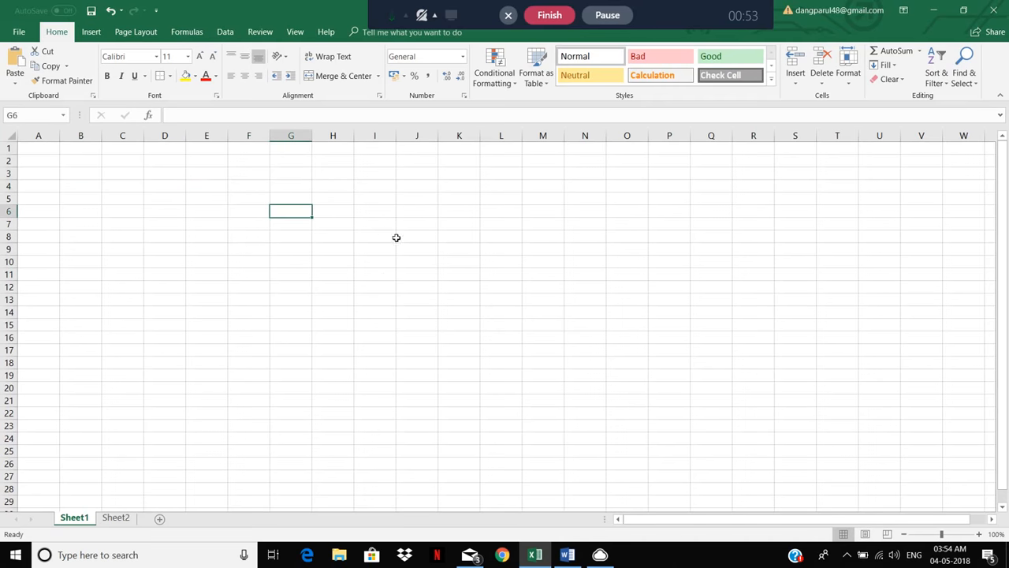
type("cells")
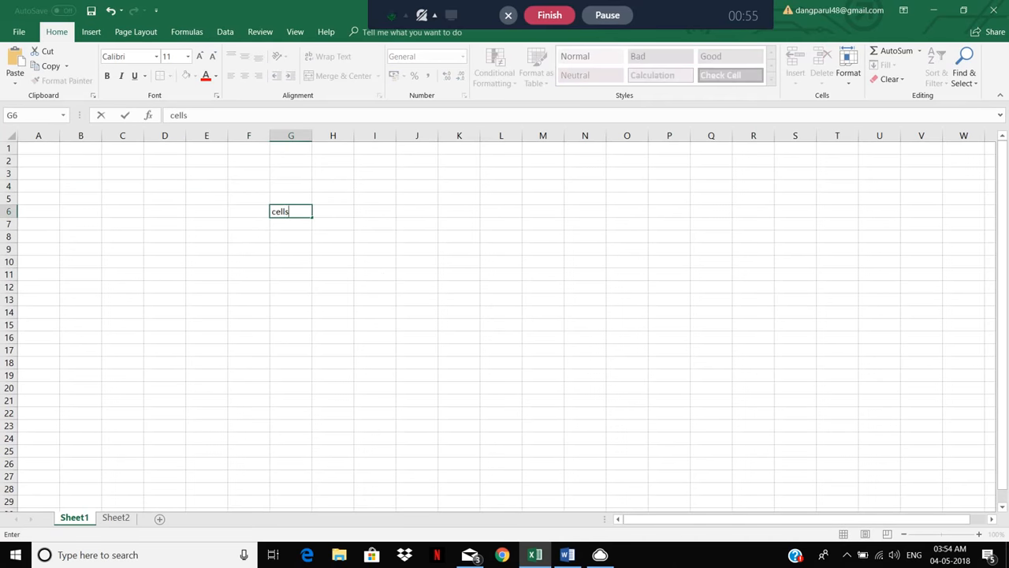
key("Return")
key("Up")
key("Right")
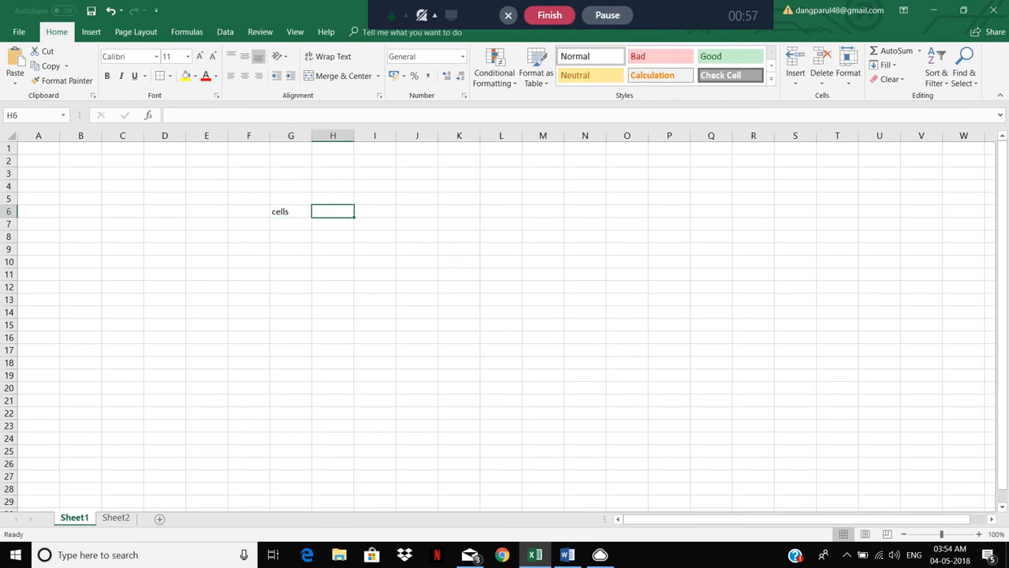
key("Left")
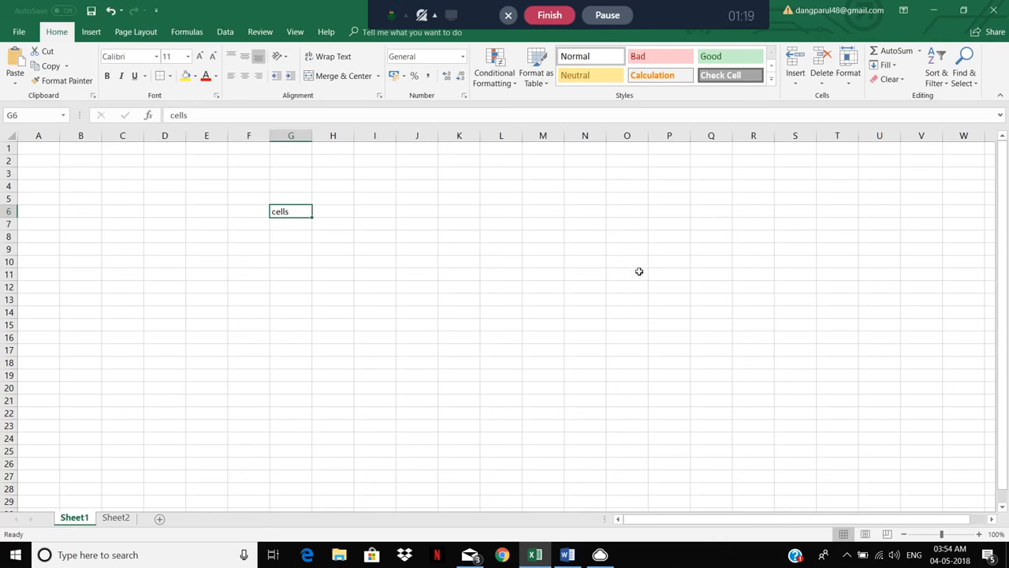
left_click(637, 237)
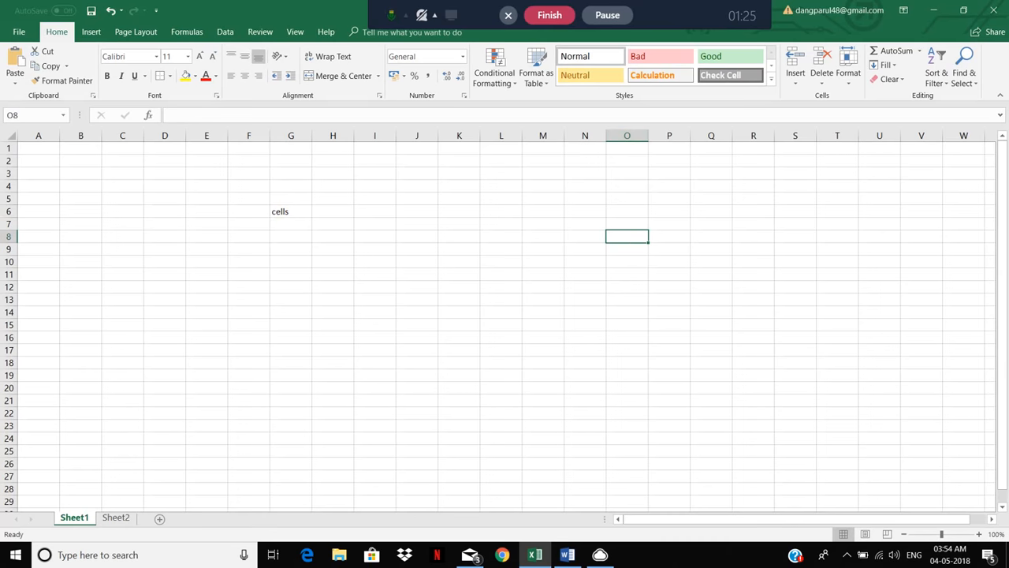
left_click(33, 115)
key("Escape")
left_click(467, 301)
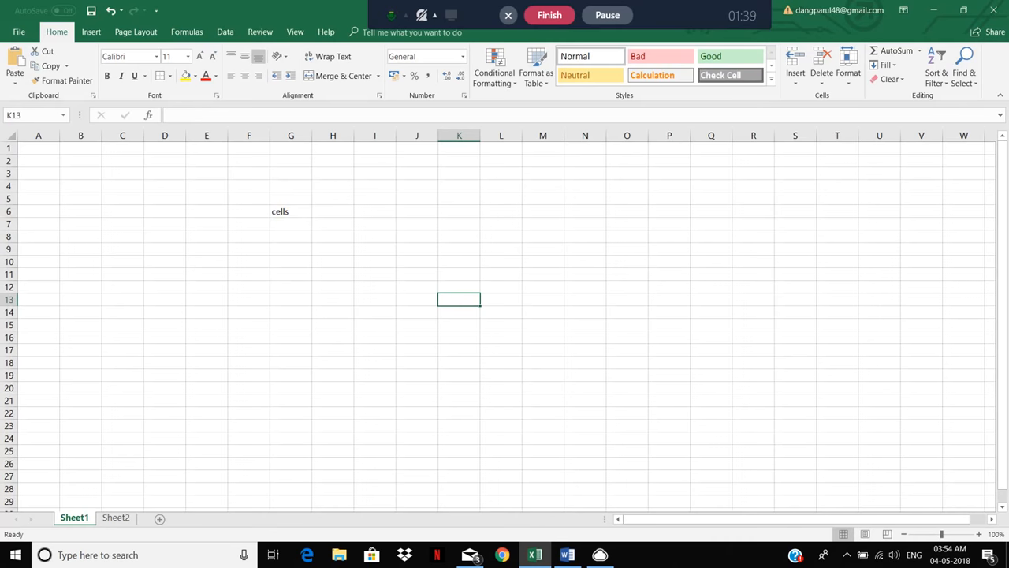
Clear the contents of the range F4:I12.
left_click_drag(250, 186, 364, 286)
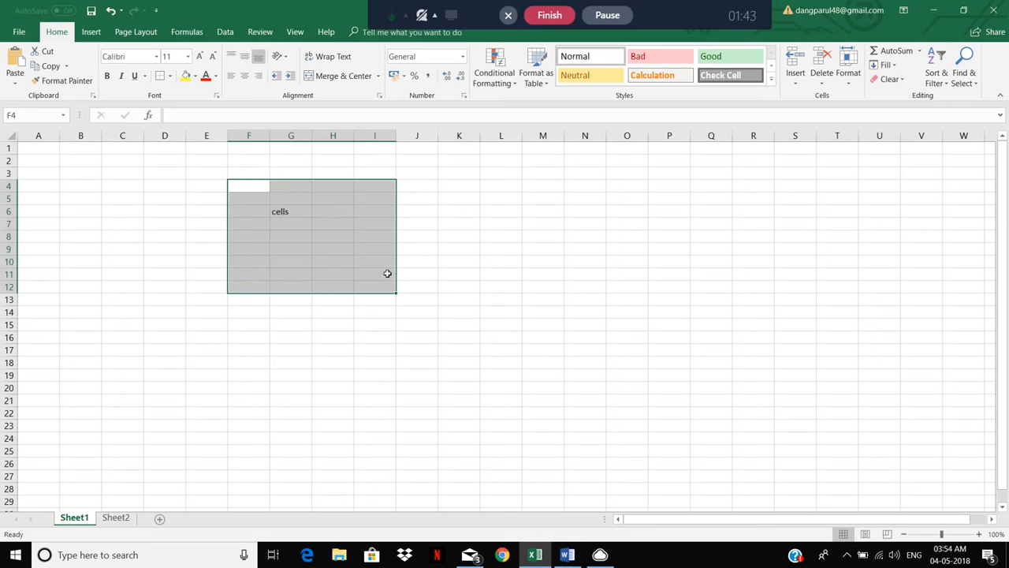
key("Delete")
left_click(136, 213)
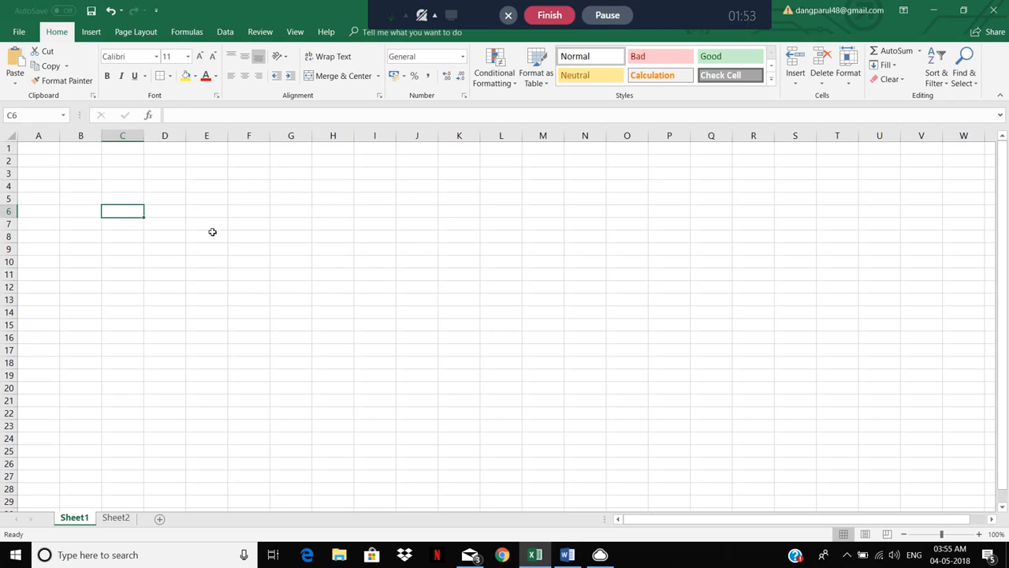
Enter the text "Microsoft Excel" in cell C4.
left_click(542, 199)
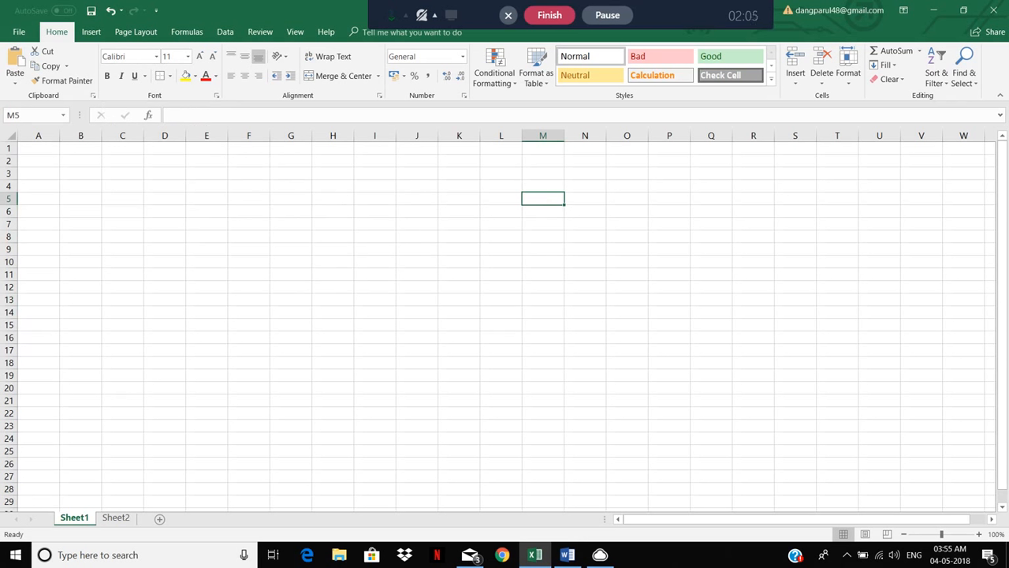
left_click(120, 187)
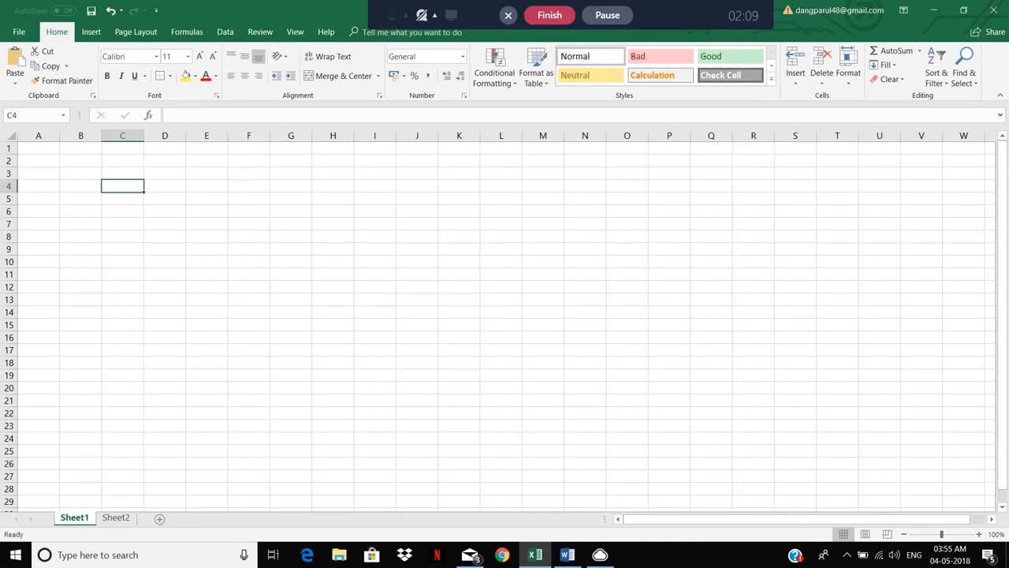
type("Microsoft")
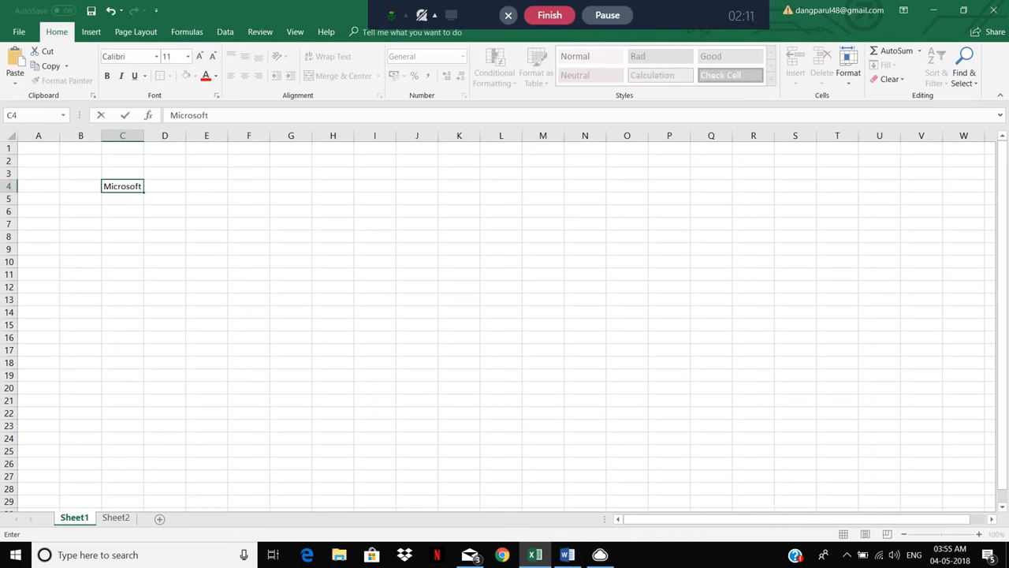
type(" Excel")
left_click(408, 273)
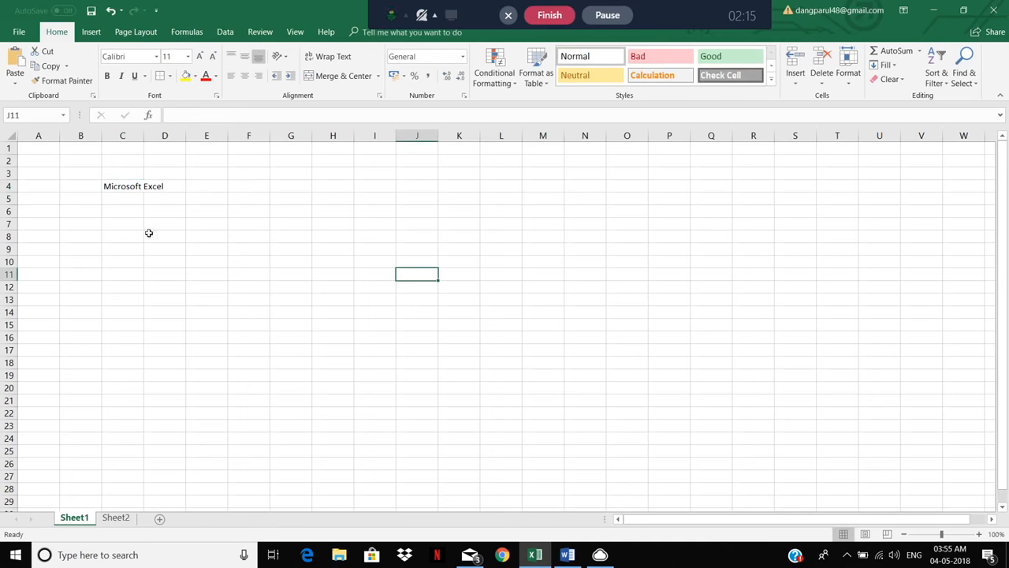
Set the text in cell C4 to the Angsana New font at size 24.
left_click(123, 186)
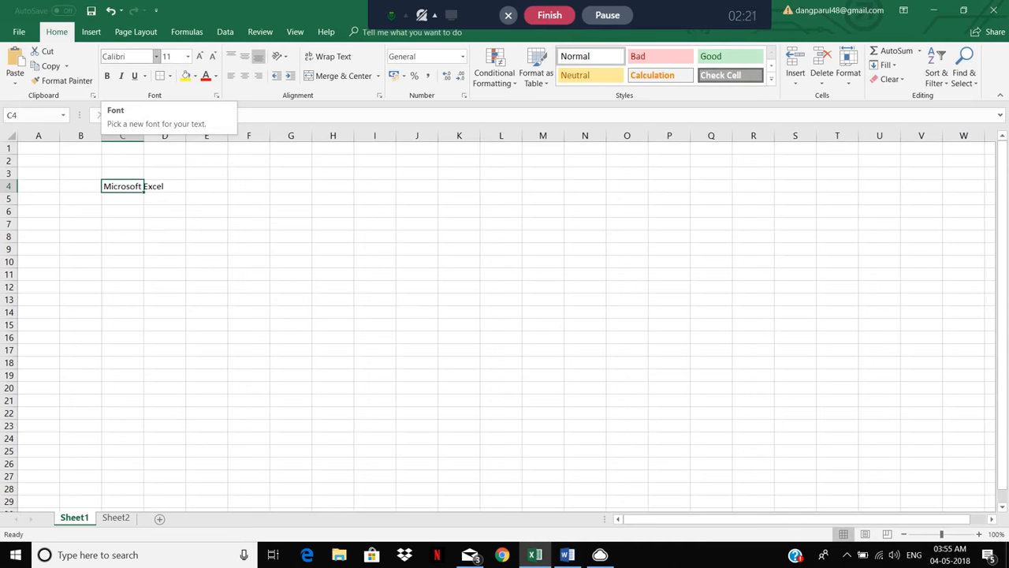
left_click(156, 56)
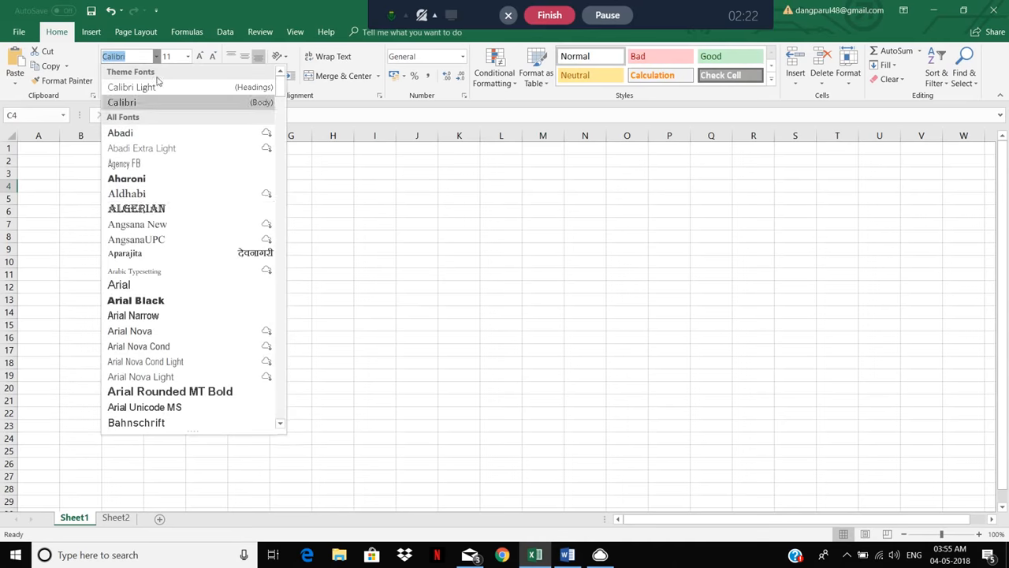
left_click(137, 224)
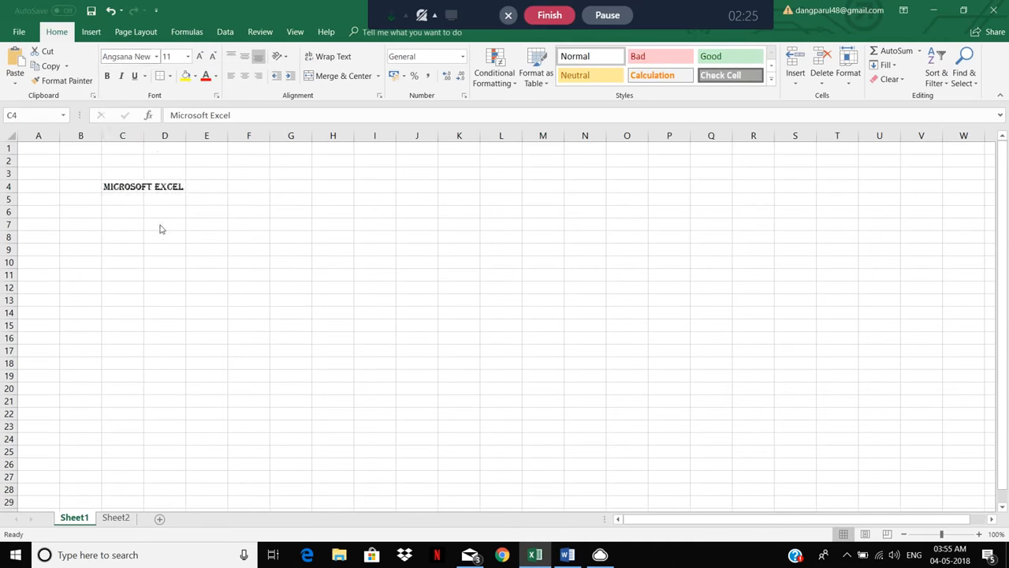
left_click(188, 56)
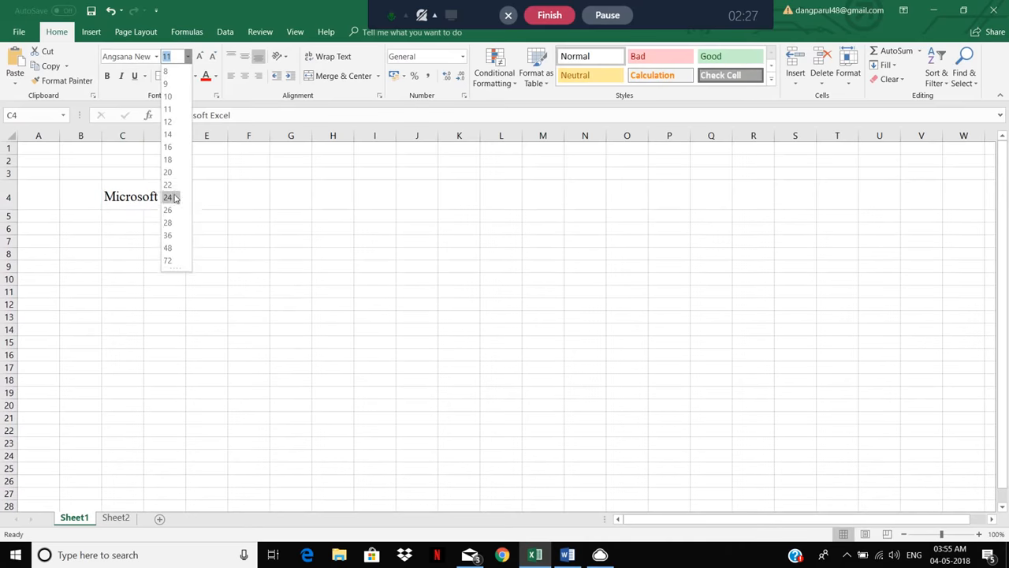
left_click(170, 197)
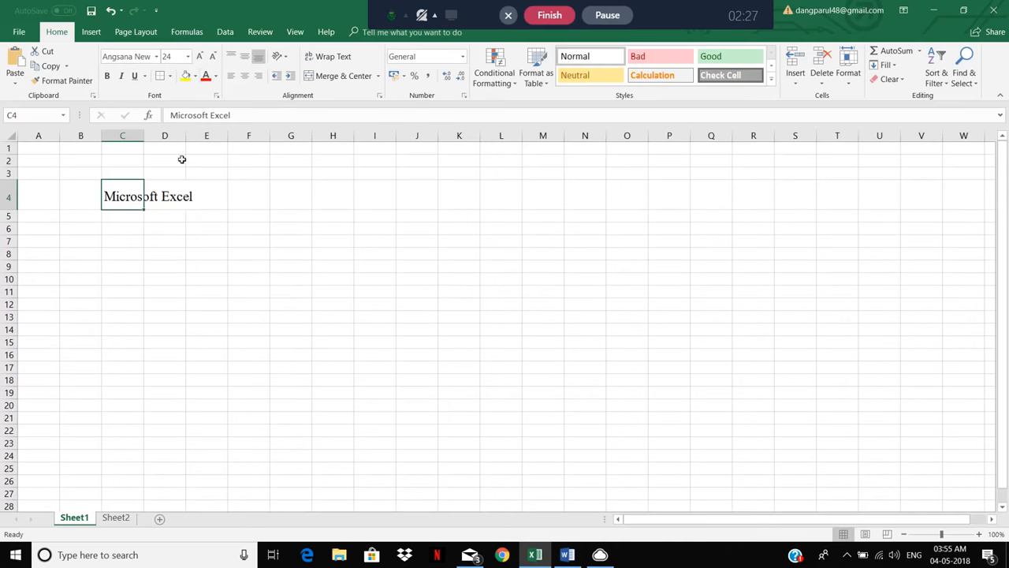
Make the "Microsoft Excel" text in C4 bold, italic and underlined, and colour it red.
left_click(106, 75)
left_click(121, 76)
left_click(134, 75)
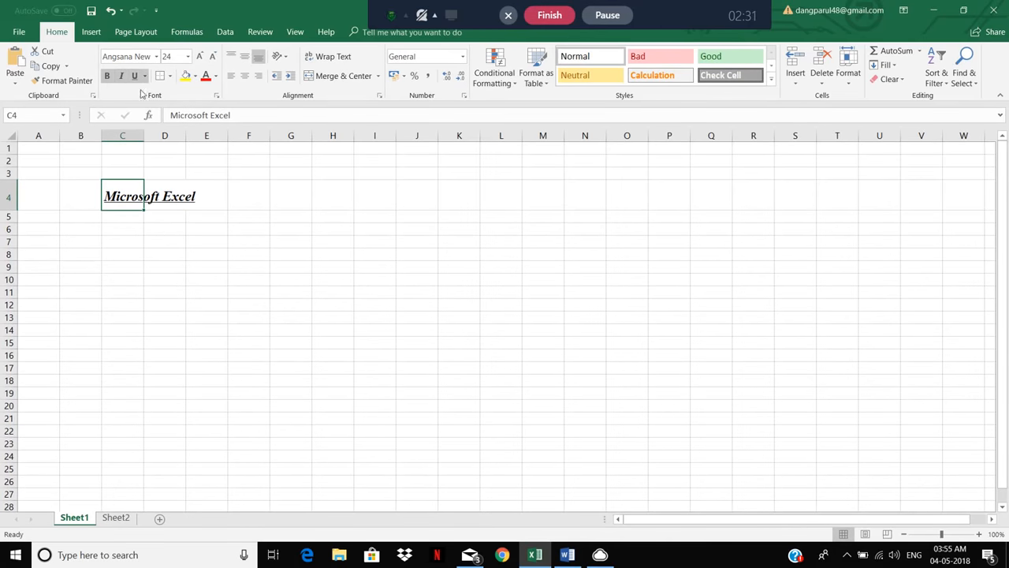
left_click(209, 77)
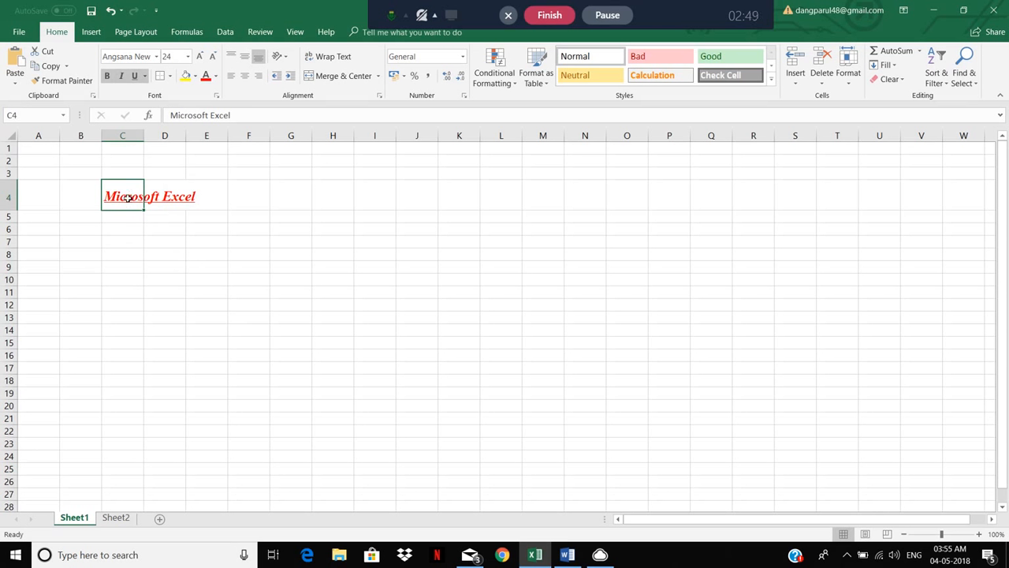
Enter the unformatted sample text "mkicro" in cell N9.
left_click(590, 268)
type("mkicro")
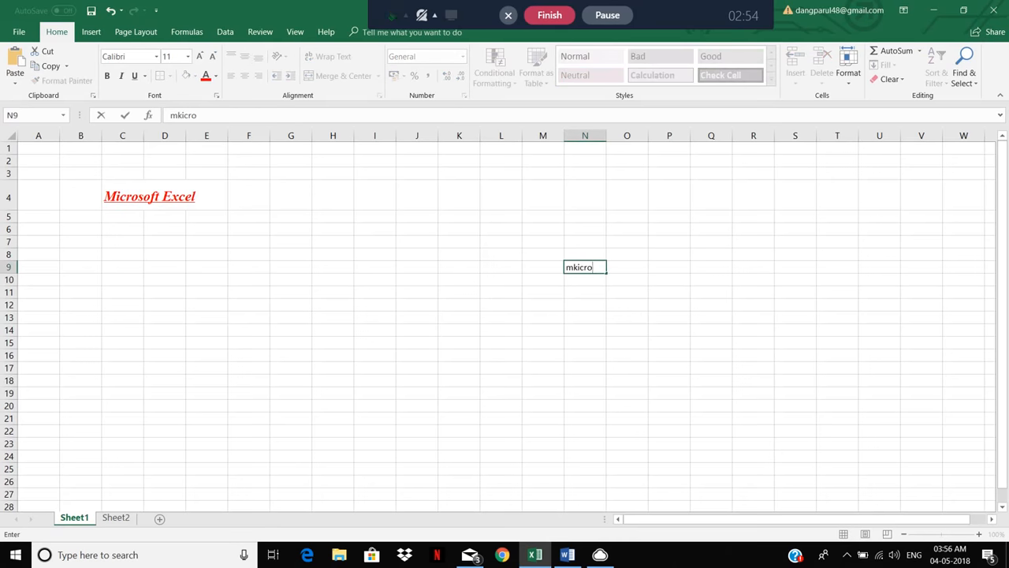
key("Return")
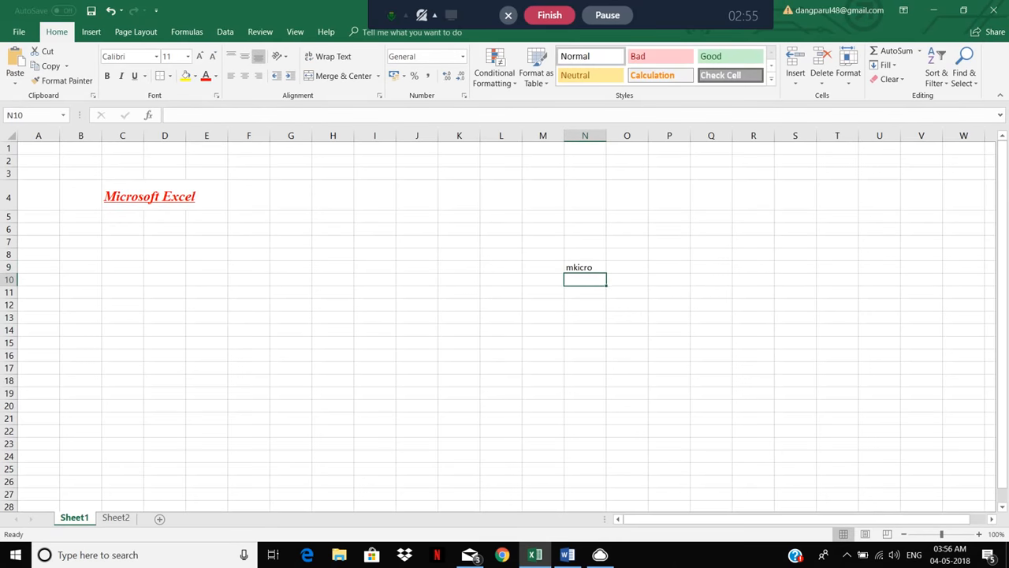
left_click(595, 268)
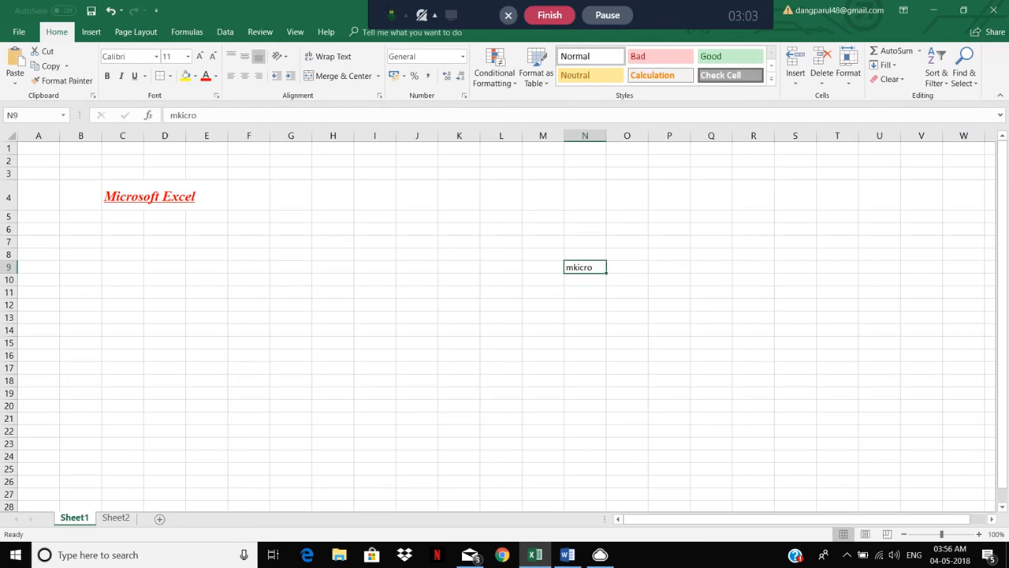
left_click(333, 199)
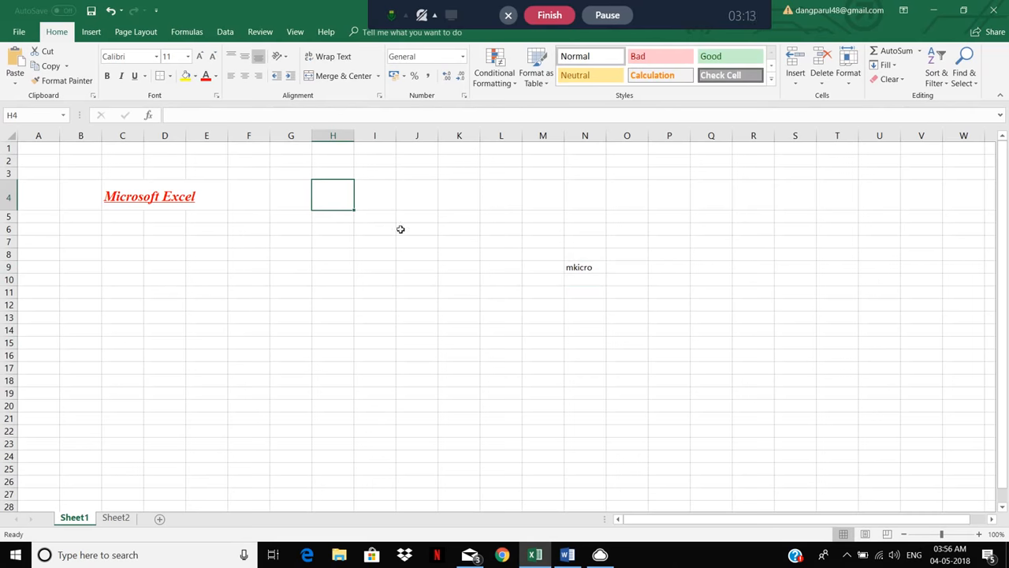
left_click_drag(427, 206, 773, 455)
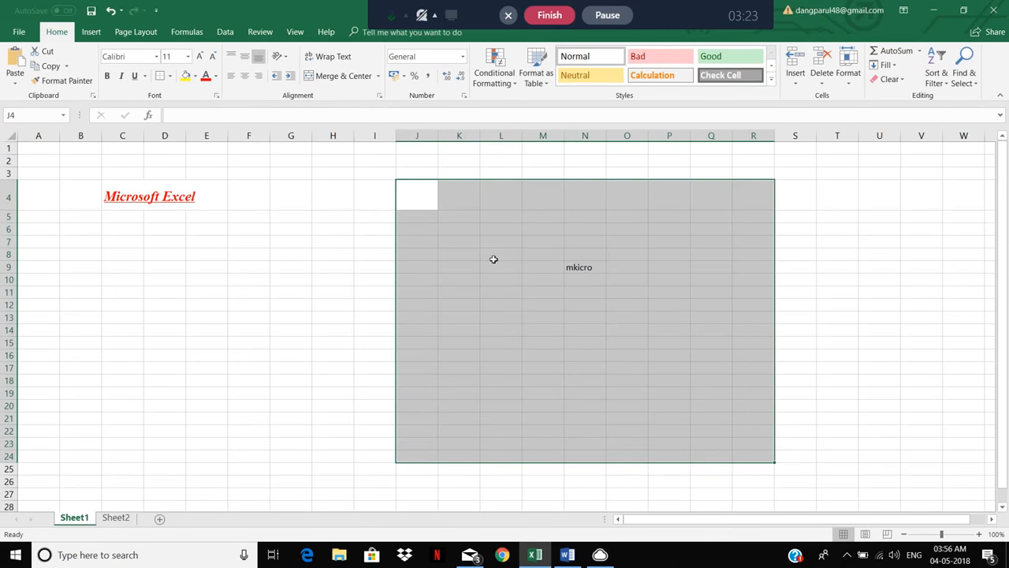
left_click_drag(47, 145, 671, 329)
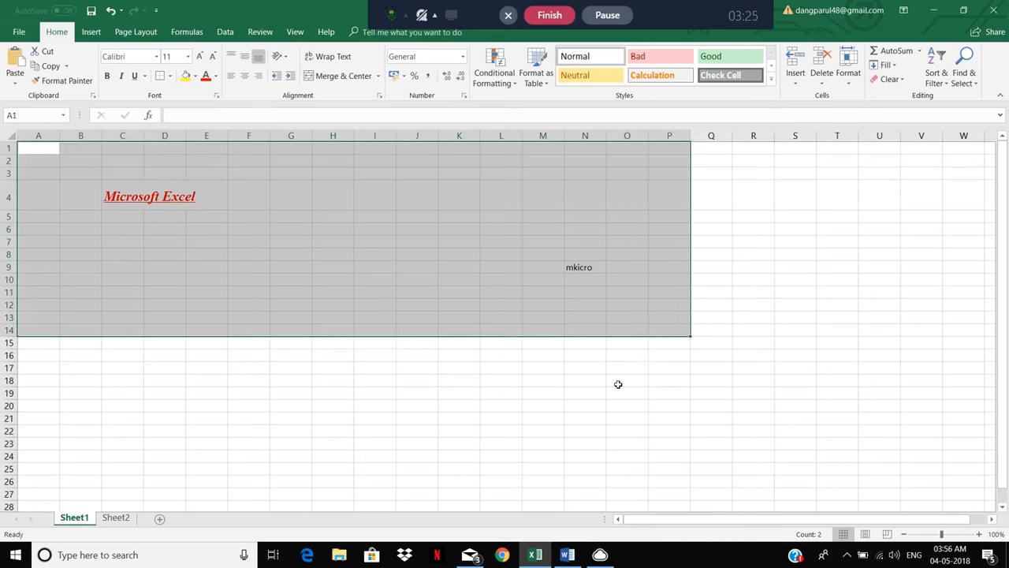
left_click(620, 391)
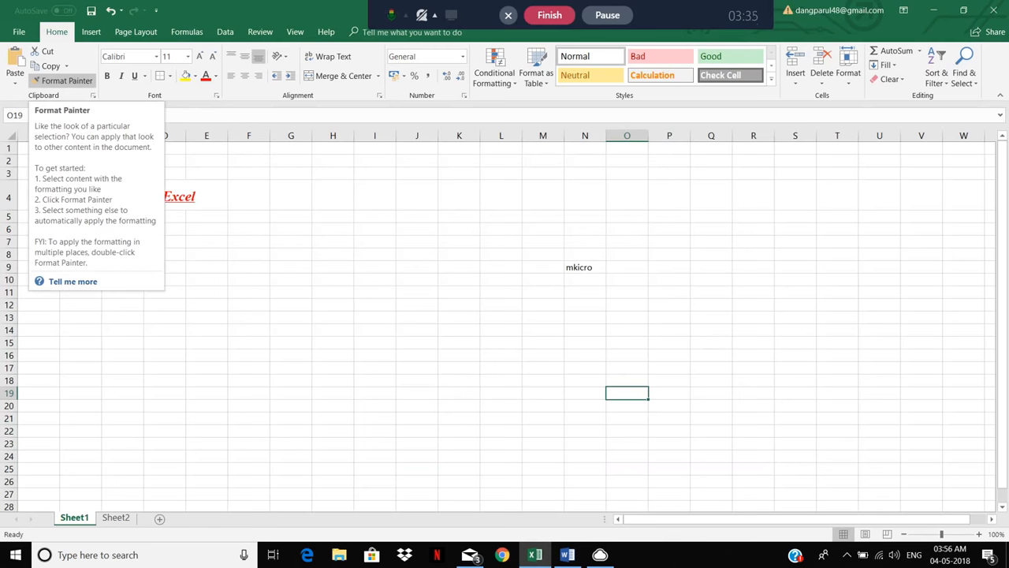
left_click(440, 393)
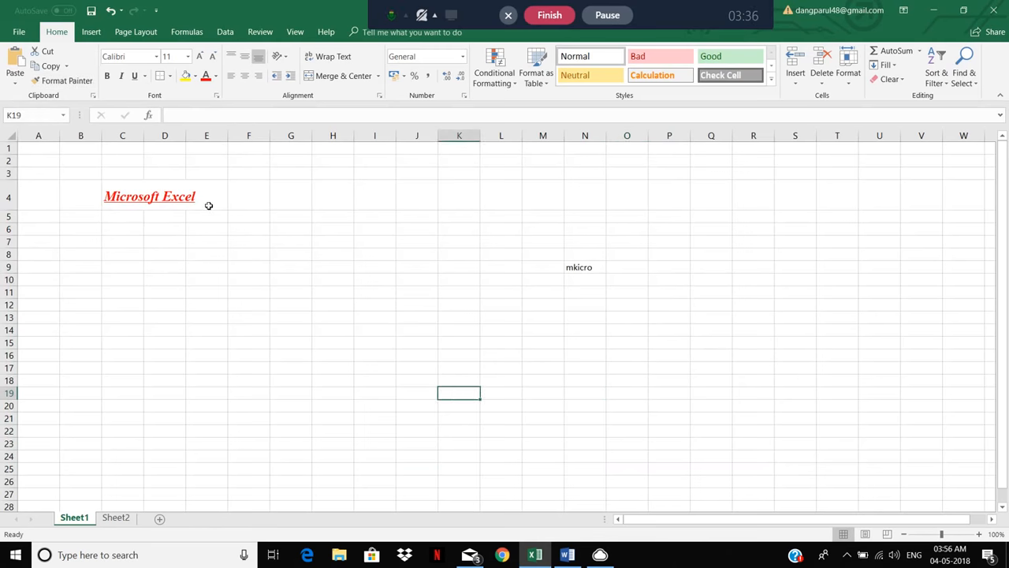
Compare the font formatting of the "Microsoft Excel" text in C4 with the plain text in N9.
left_click(125, 198)
left_click(584, 270)
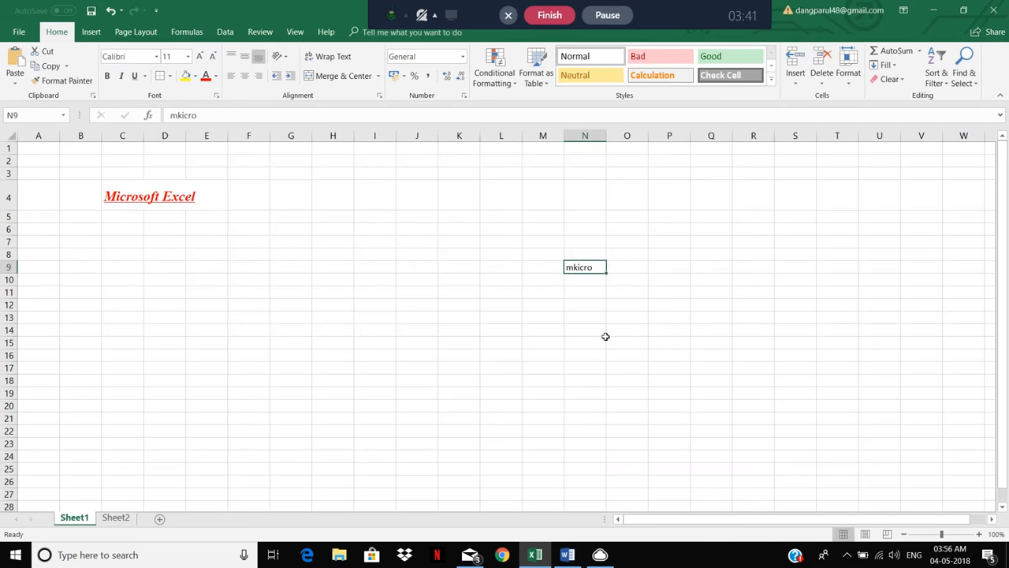
left_click(124, 197)
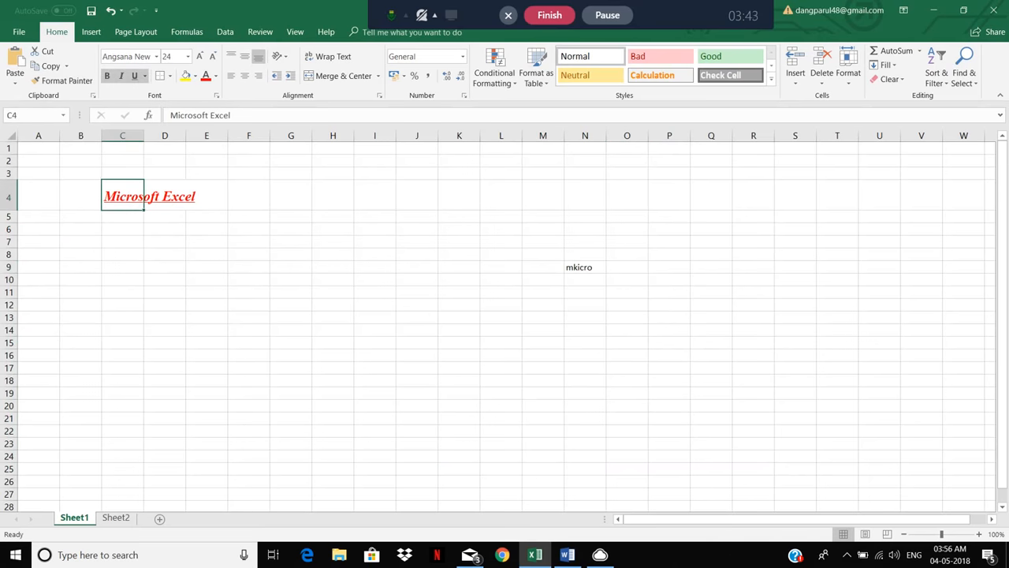
left_click(582, 269)
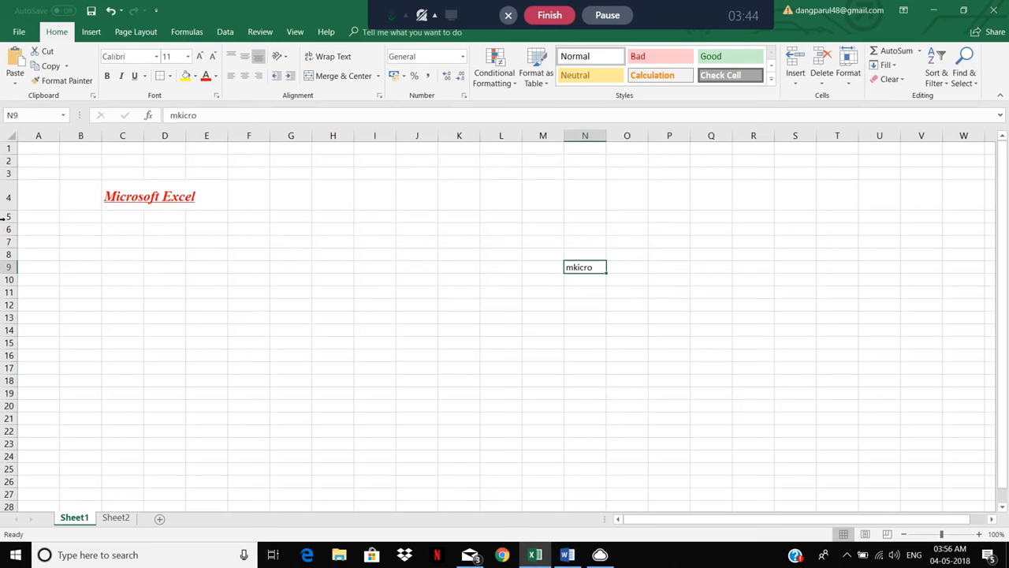
left_click(124, 196)
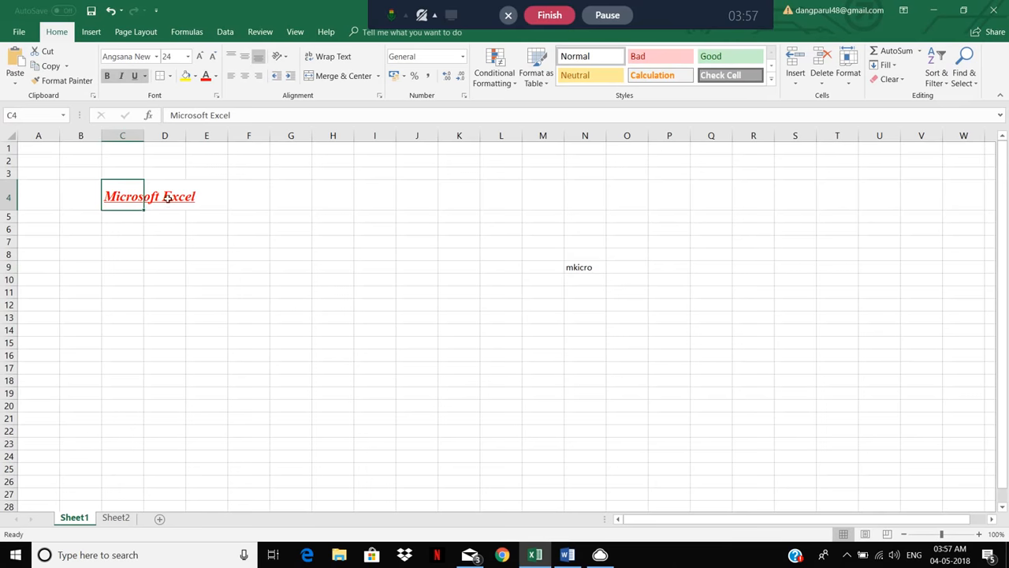
left_click(583, 272)
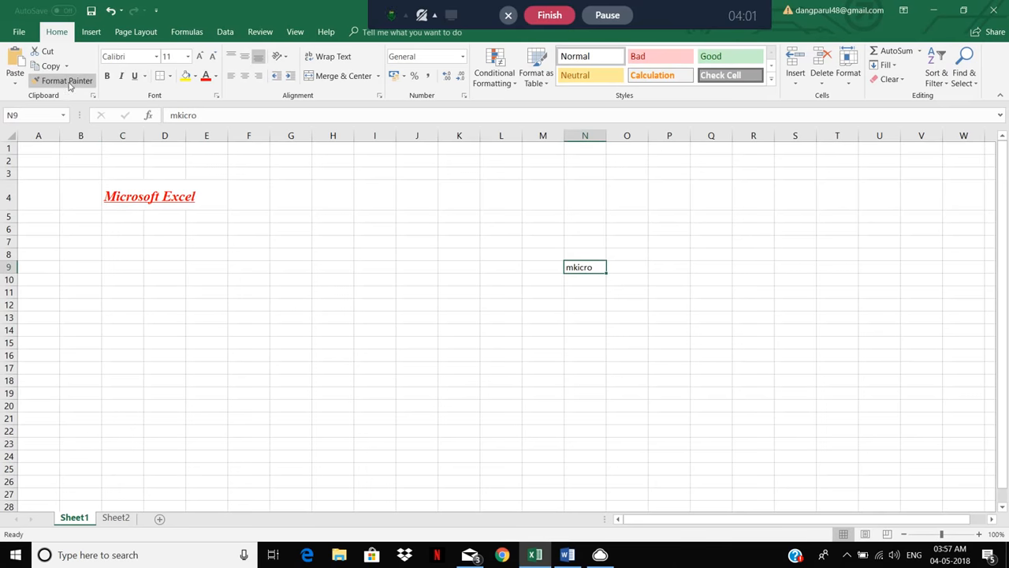
left_click(320, 340)
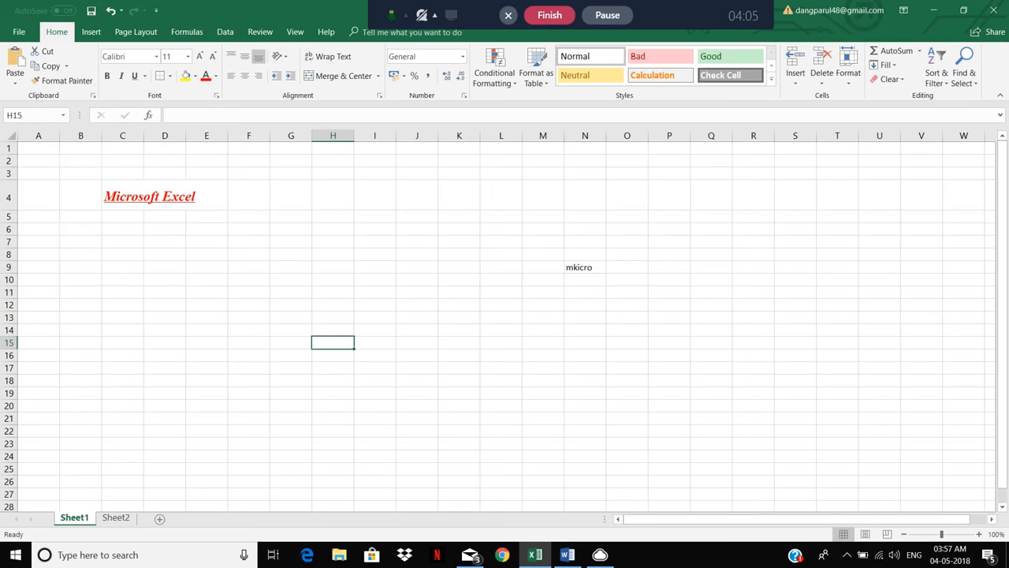
Copy the formatting of cell C4 onto the "mkicro" text in N9 with Format Painter.
left_click(124, 198)
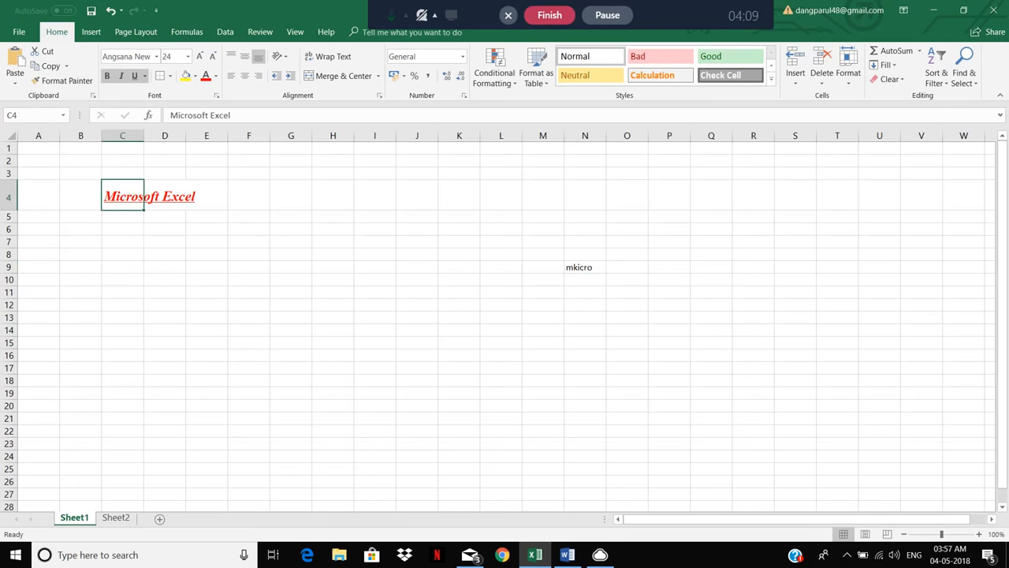
left_click(63, 80)
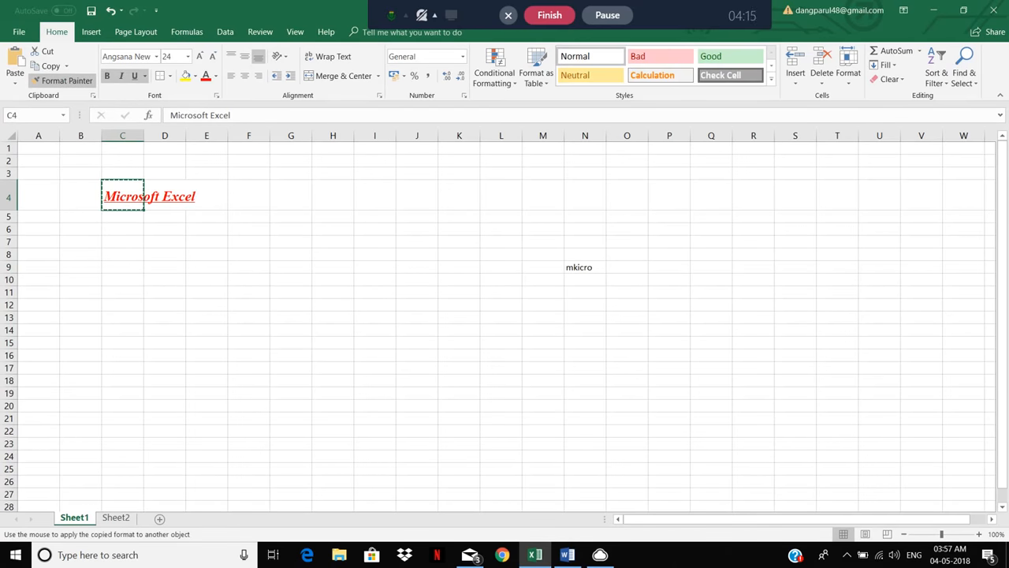
left_click(585, 268)
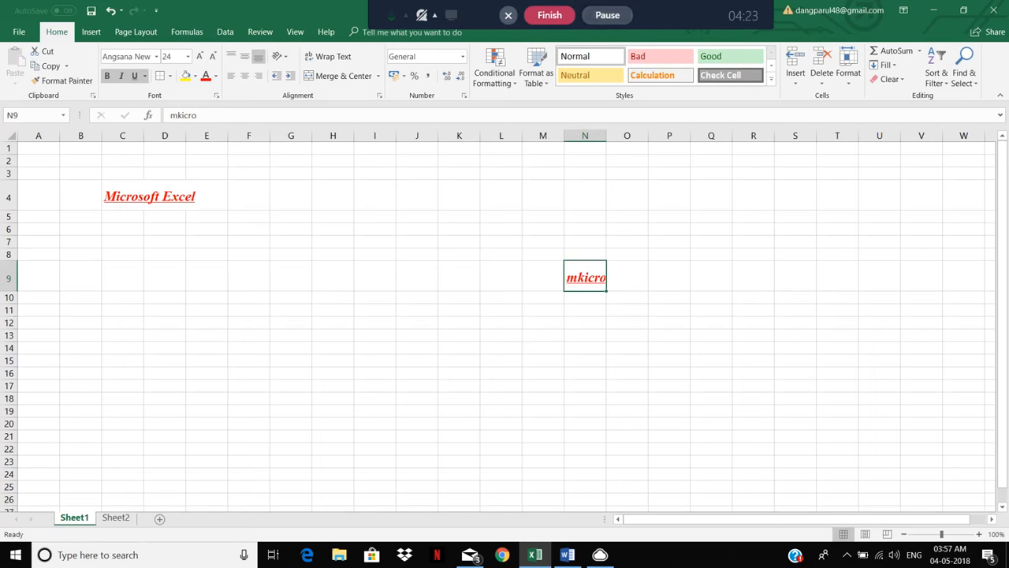
left_click(620, 20)
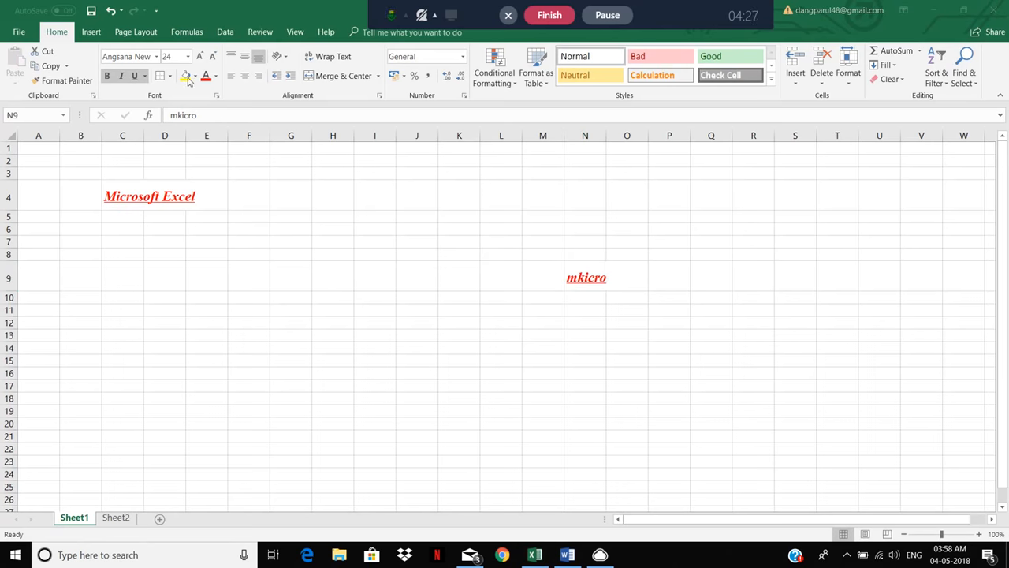
Try a yellow fill on the range C2:E7 around the "Microsoft Excel" text, and undo the fill.
left_click(237, 229)
left_click(123, 190)
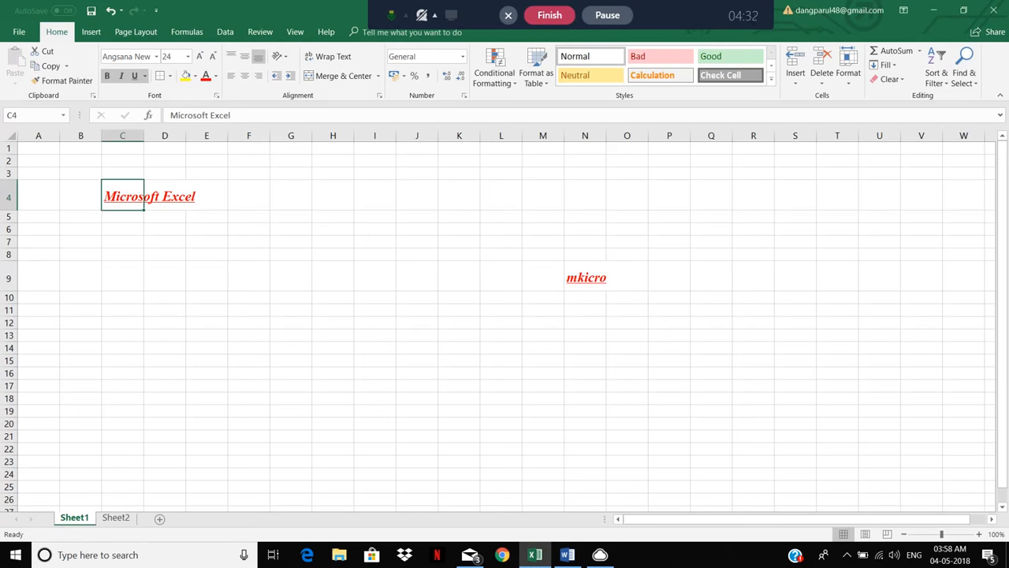
left_click(195, 76)
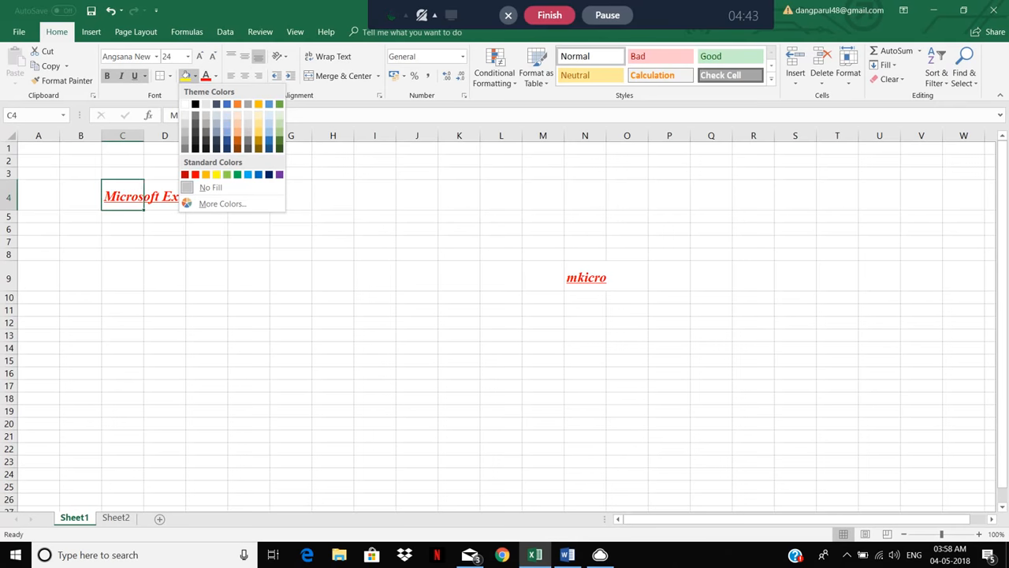
key("Escape")
left_click_drag(120, 162, 196, 239)
left_click(186, 75)
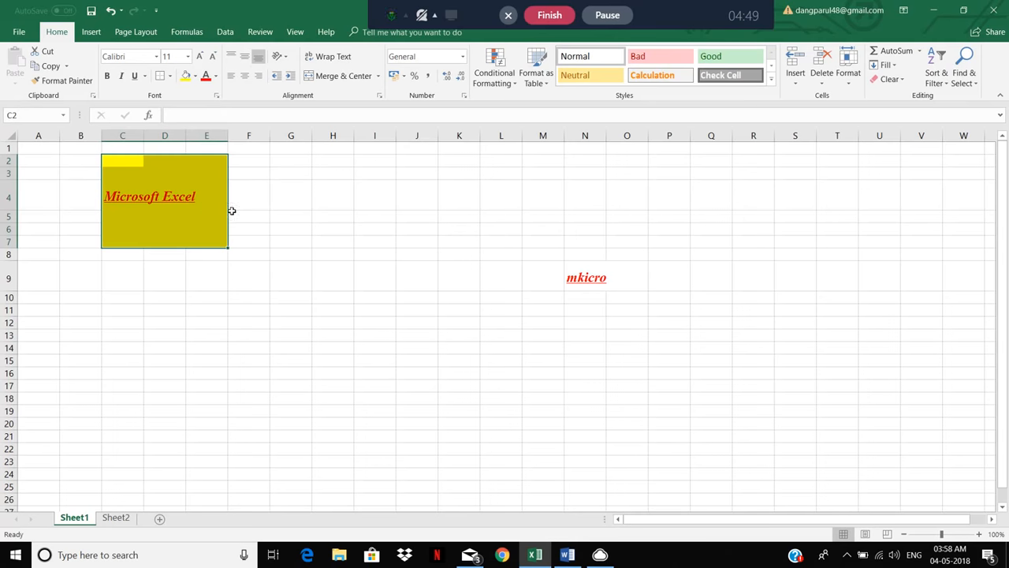
key("ctrl+z")
left_click(248, 297)
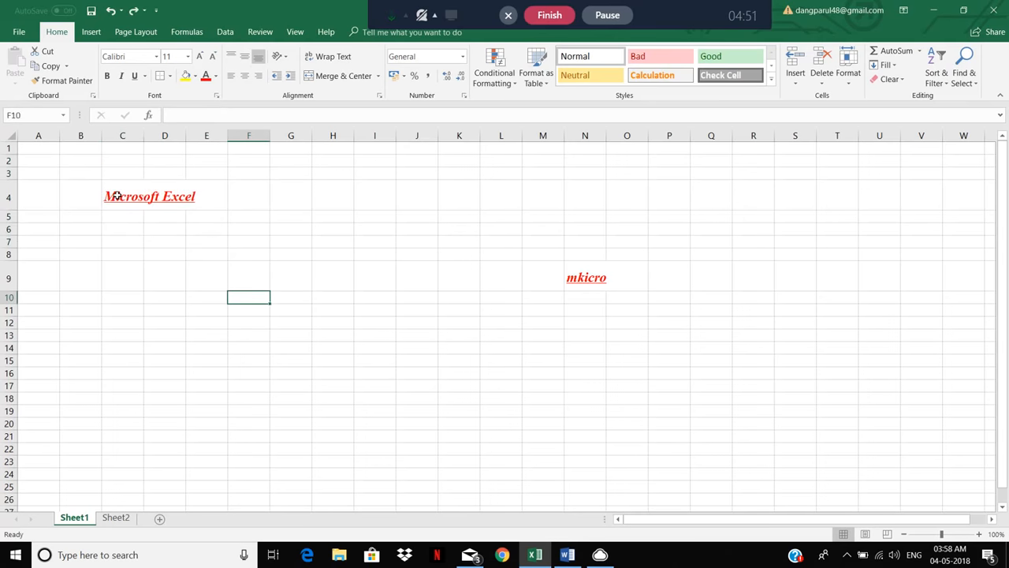
Widen column C until the "Microsoft Excel" text fits inside cell C4, and increase the height of row 4.
left_click(116, 195)
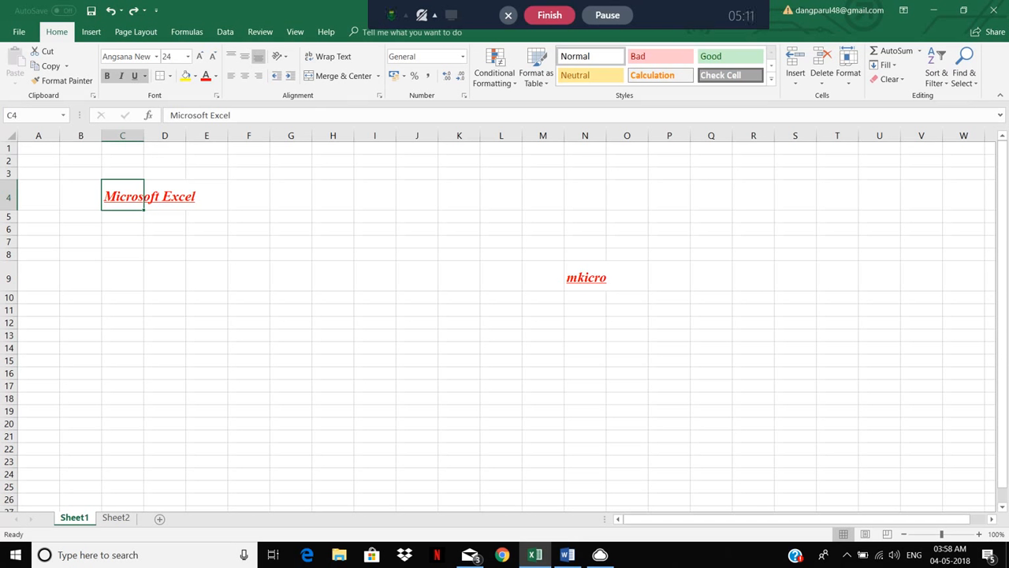
left_click_drag(144, 135, 194, 136)
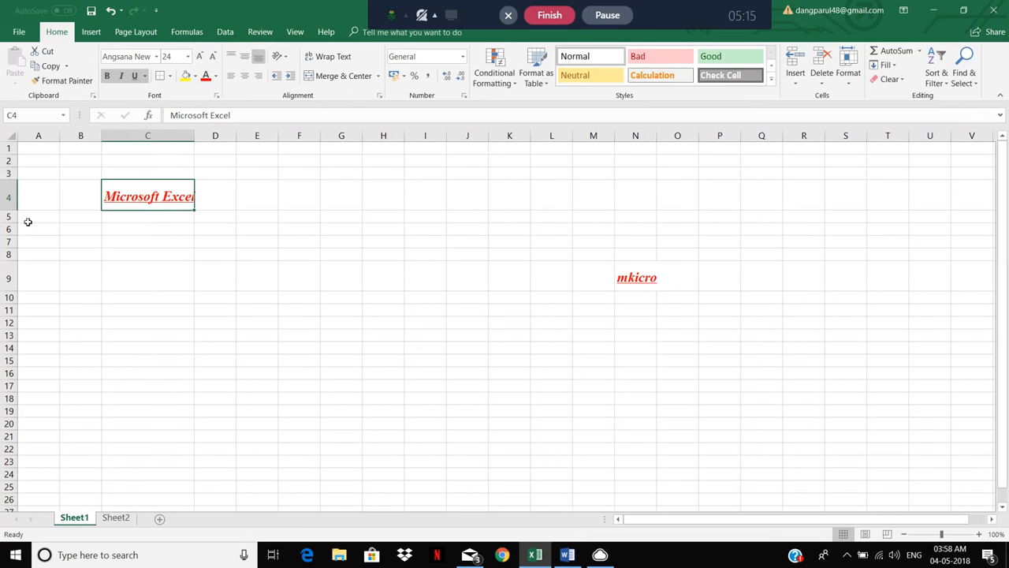
left_click_drag(15, 206, 14, 226)
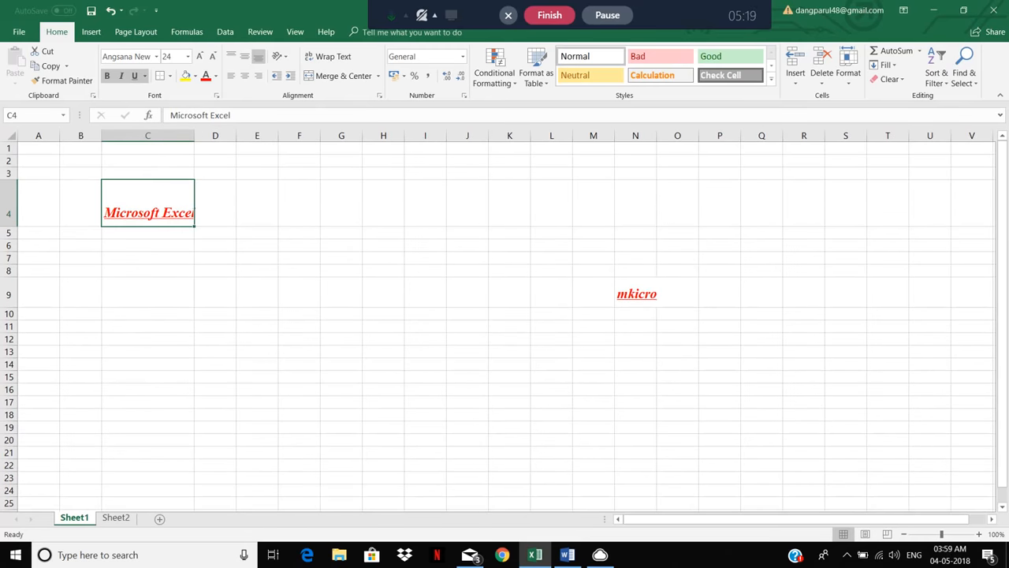
left_click_drag(194, 135, 213, 135)
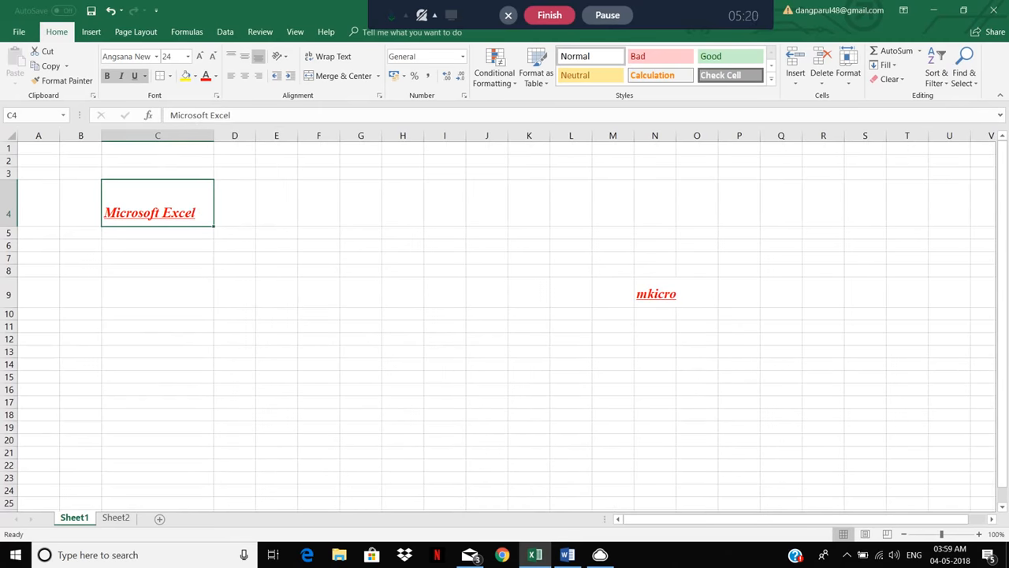
left_click(206, 287)
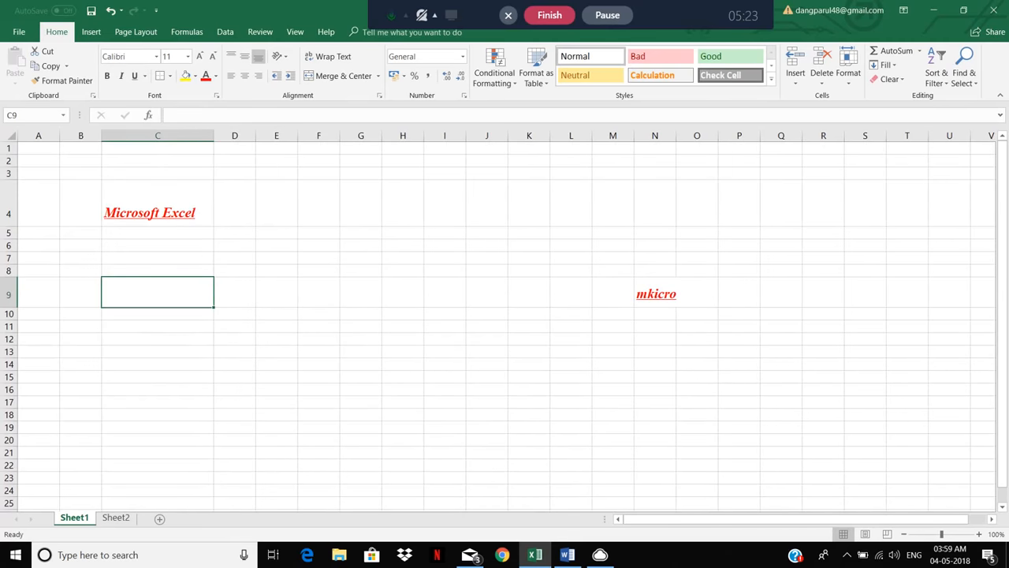
Cycle the vertical alignment of the text in C4 through top, middle and bottom several times, ending at the bottom.
left_click(175, 208)
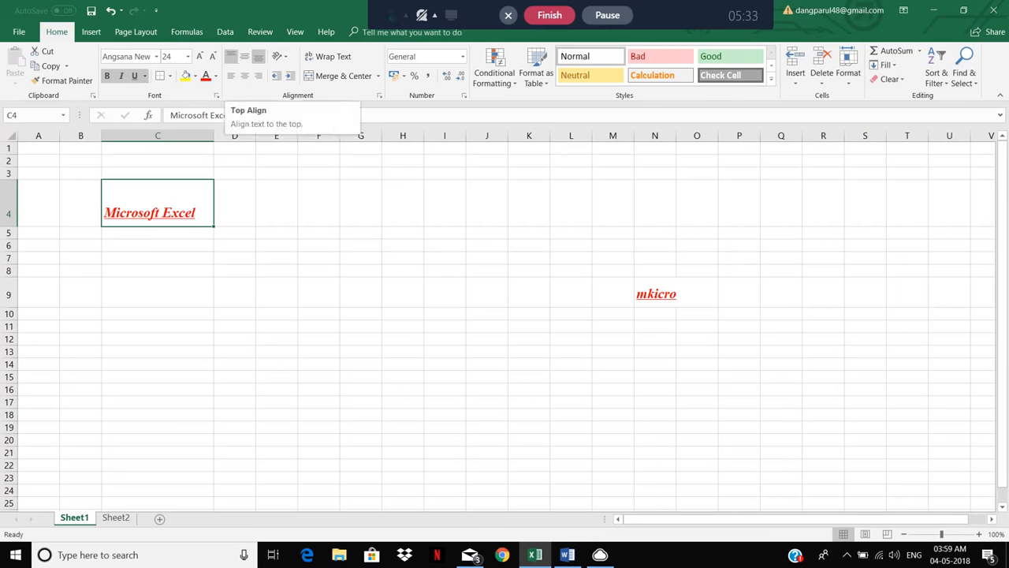
left_click(234, 59)
left_click(245, 59)
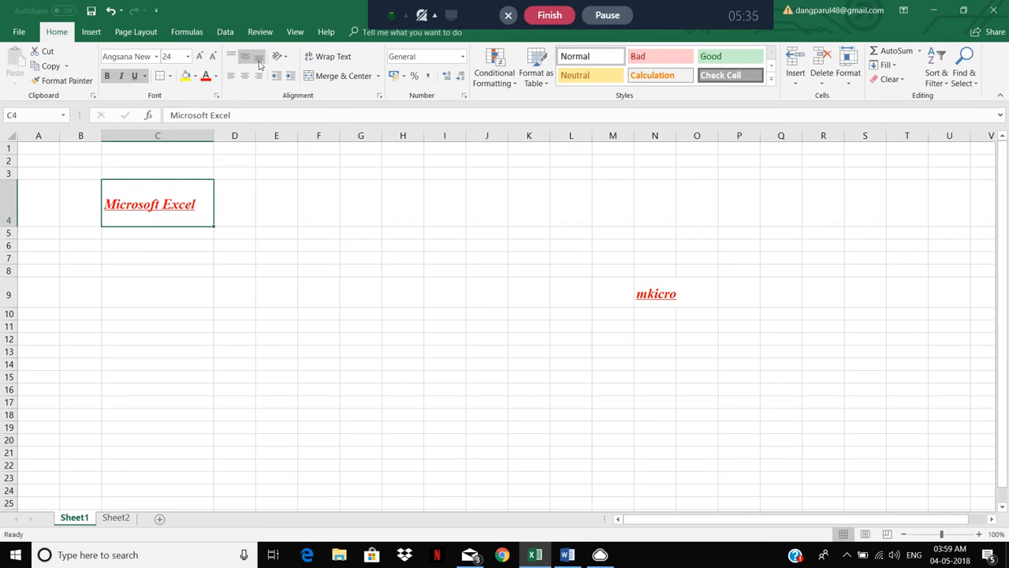
left_click(257, 60)
left_click(232, 57)
left_click(245, 57)
left_click(258, 60)
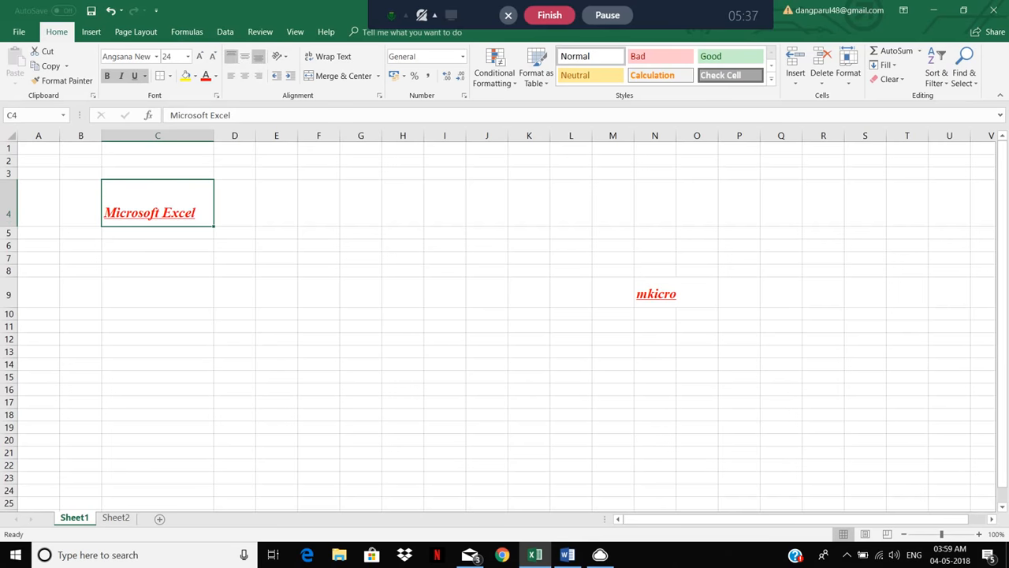
left_click(232, 57)
left_click(245, 57)
left_click(257, 60)
Cycle the horizontal alignment of the text in C4 through centre, right and left, ending with right alignment.
left_click(245, 76)
left_click(257, 76)
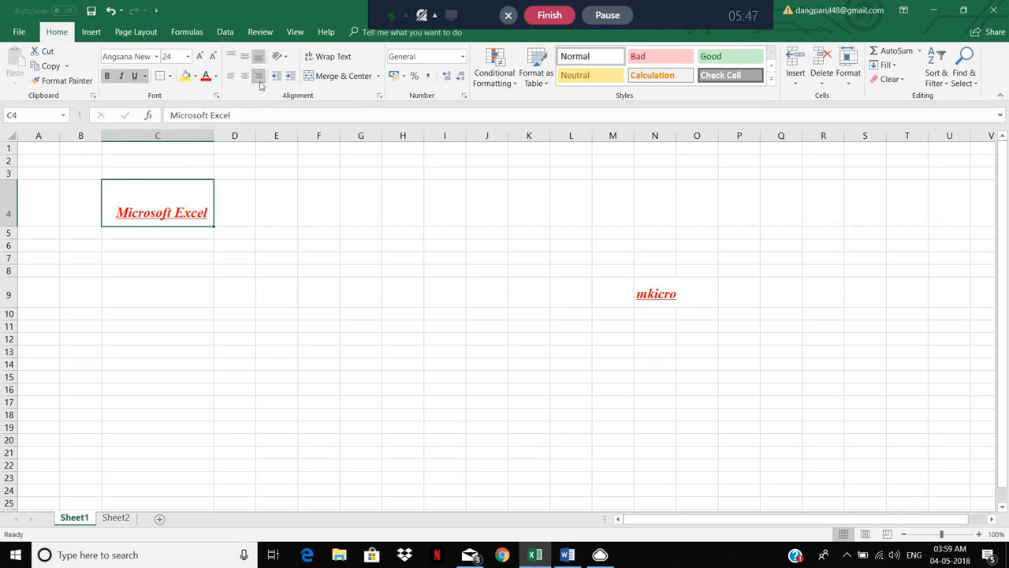
left_click(231, 76)
left_click(244, 76)
left_click(258, 76)
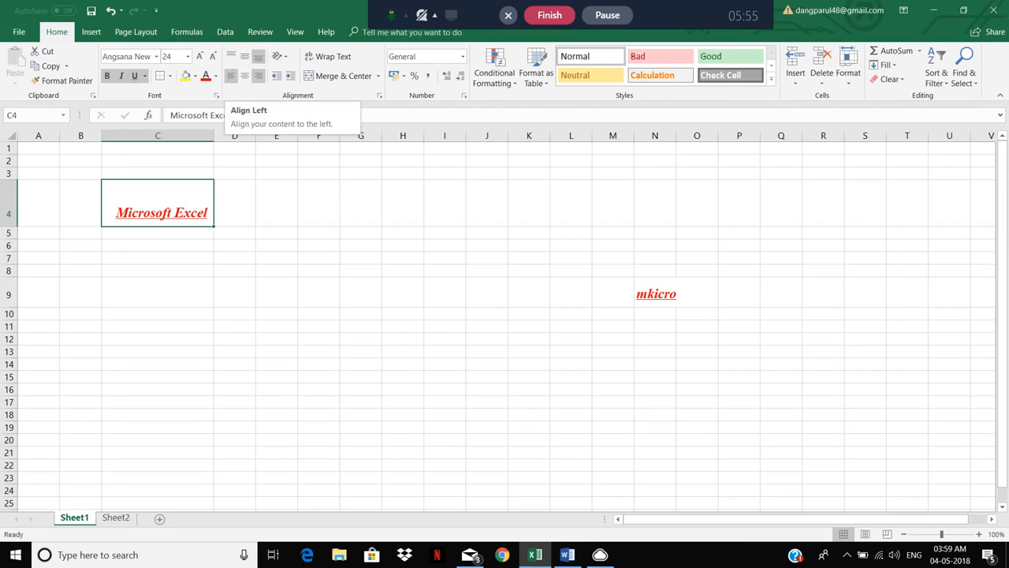
Try left, centre and right alignment in C4 with each of top, middle and bottom alignment, ending at bottom right.
left_click(231, 76)
left_click(231, 56)
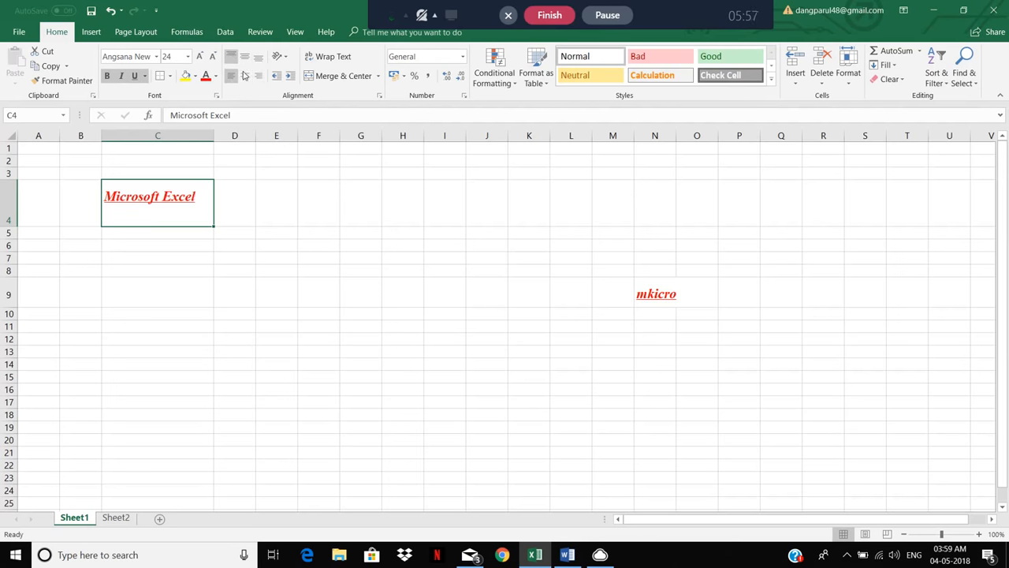
left_click(244, 75)
left_click(259, 75)
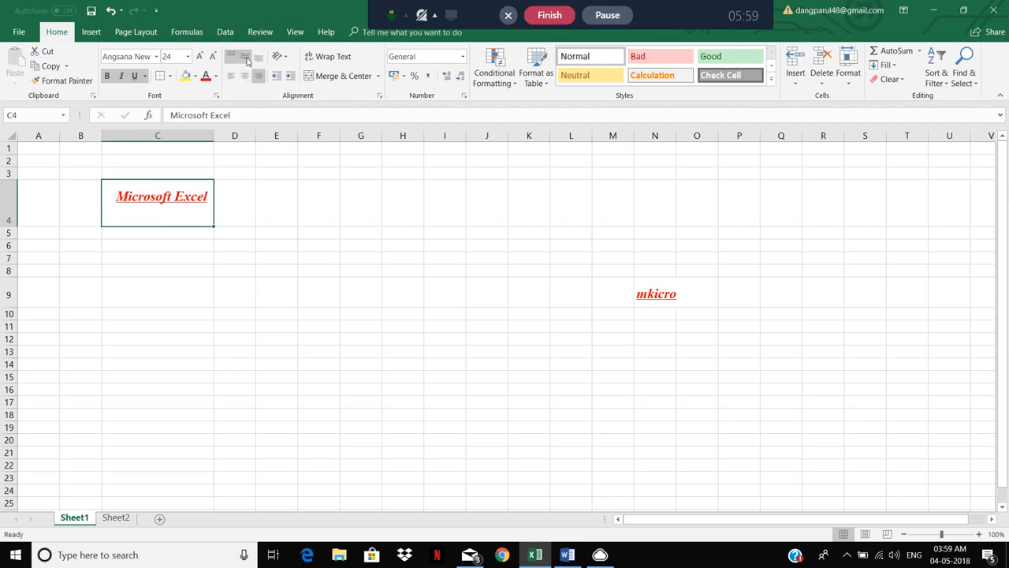
left_click(244, 56)
left_click(231, 76)
left_click(244, 75)
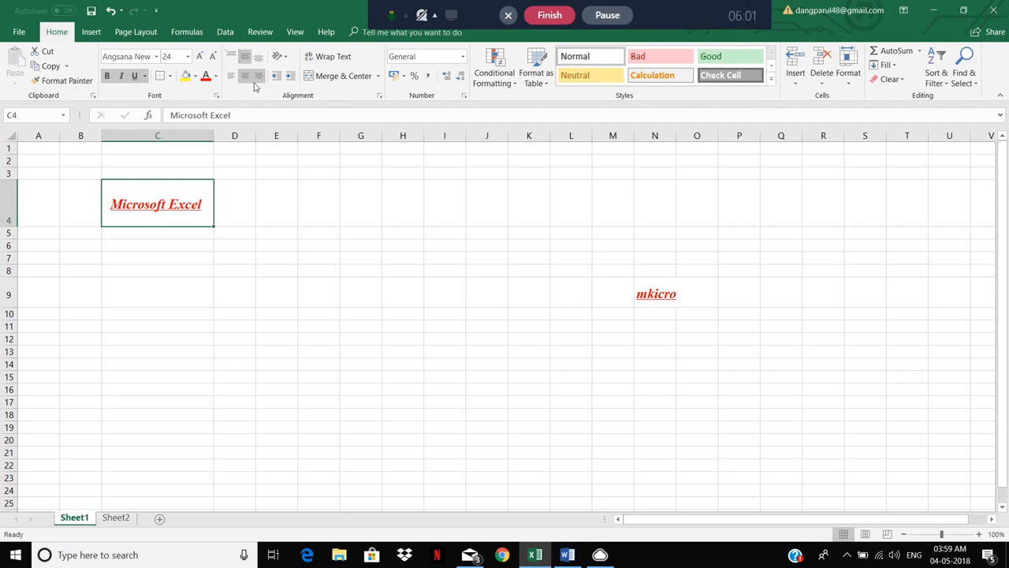
left_click(259, 76)
left_click(258, 56)
left_click(231, 75)
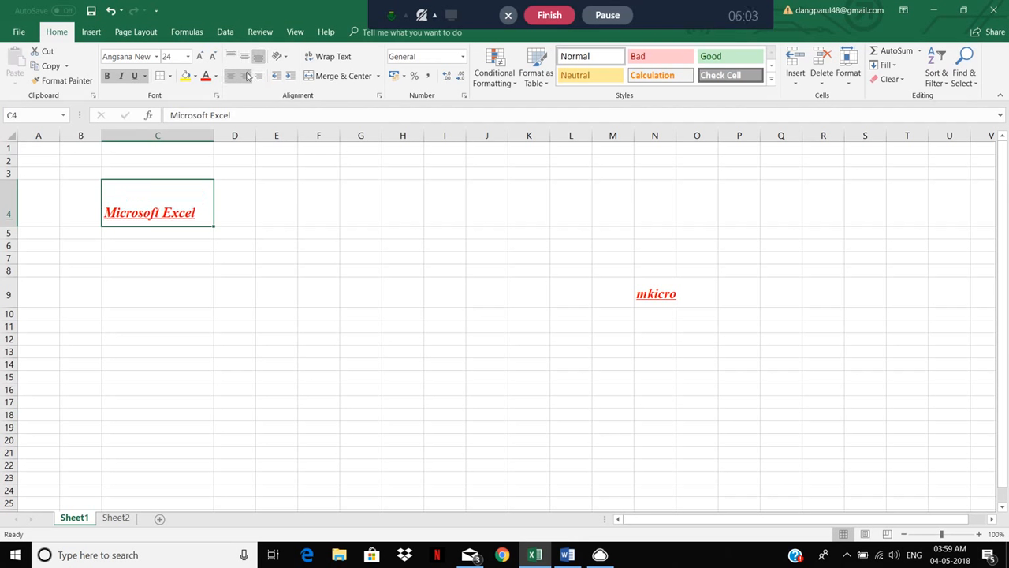
left_click(244, 76)
left_click(259, 76)
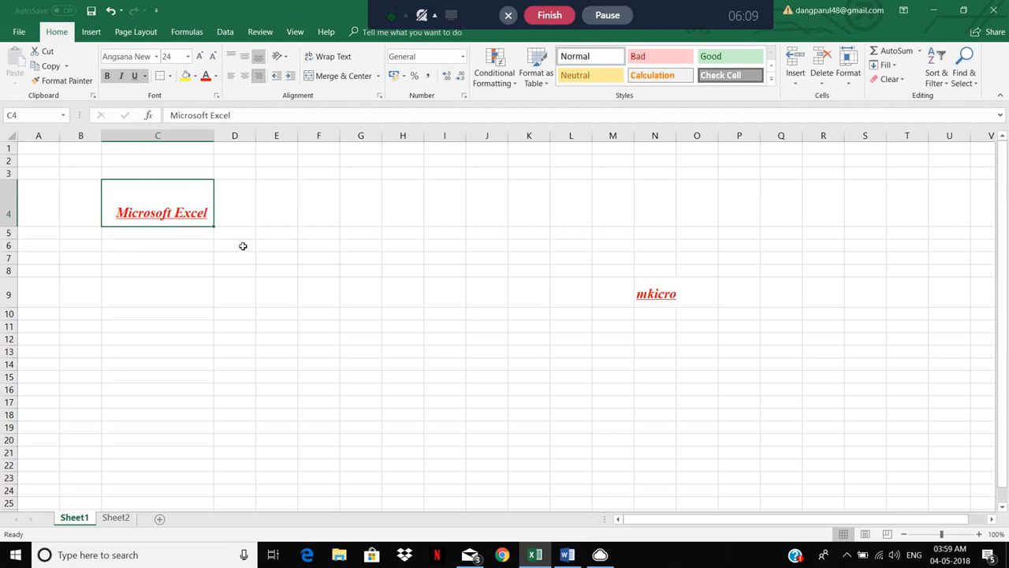
left_click(229, 273)
Try the Angle Clockwise, Angle Counterclockwise and Vertical Text orientations on the text in C4.
left_click(189, 219)
left_click(285, 55)
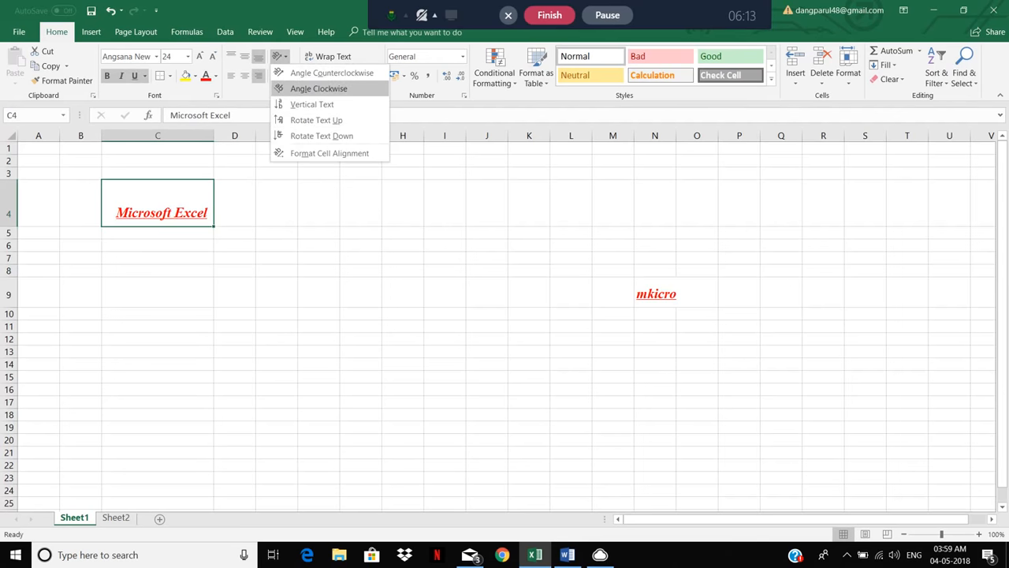
left_click(315, 88)
left_click(280, 56)
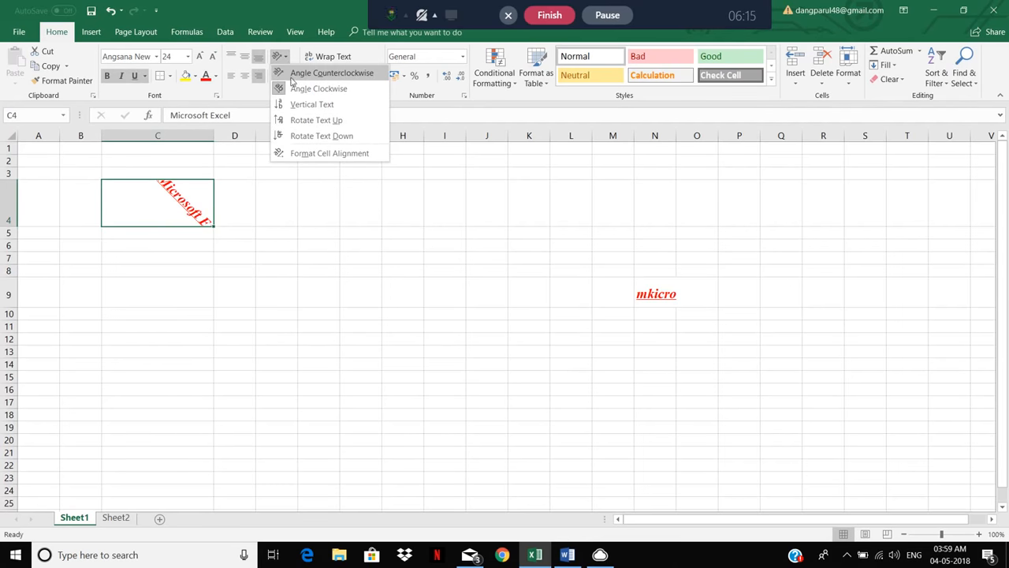
left_click(331, 72)
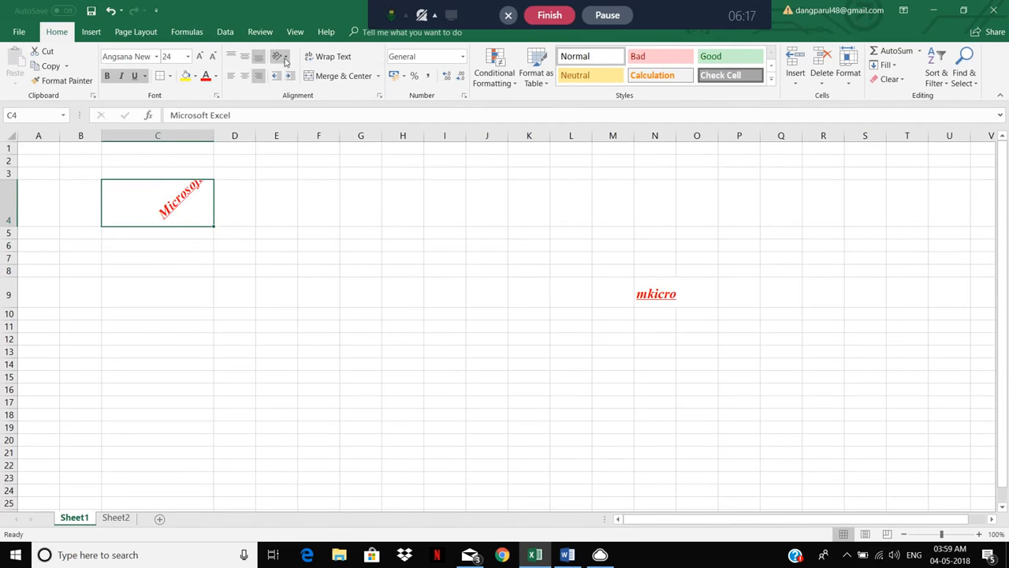
left_click(281, 56)
left_click(304, 105)
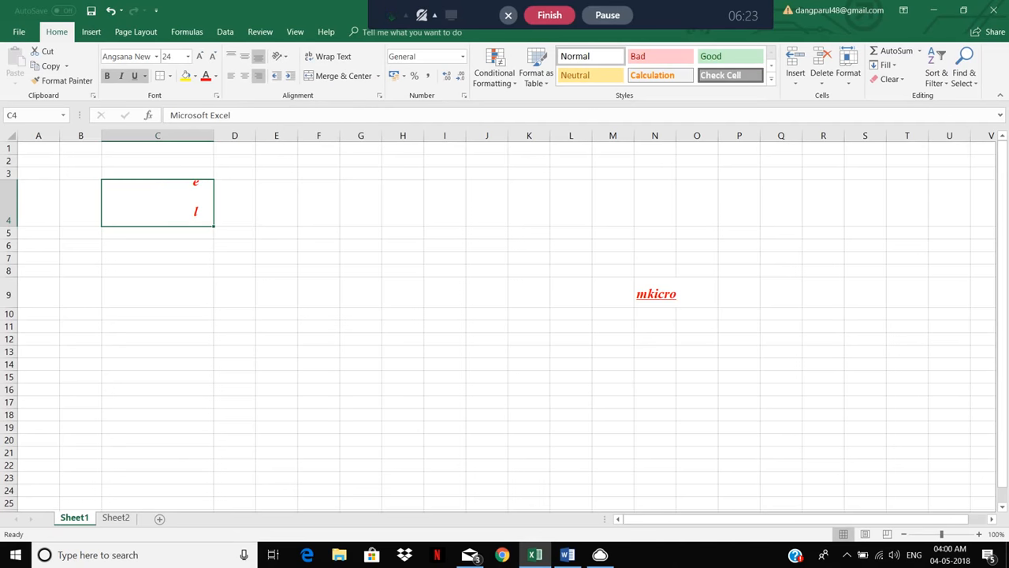
Undo the three text orientation changes in cell C4.
key("ctrl+z")
key("ctrl+z")
key("ctrl+z")
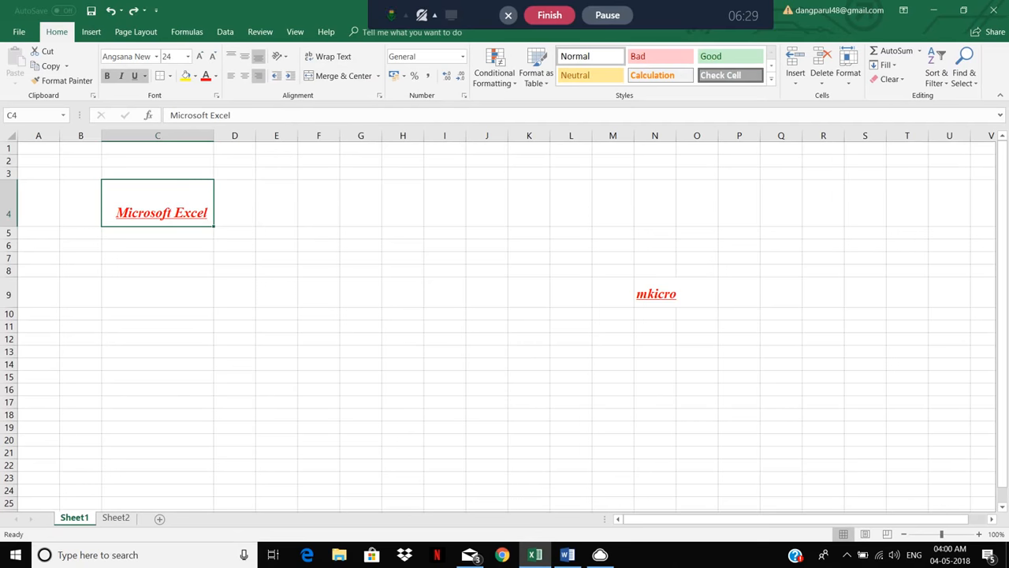
Enter the text Microsoft Excel in cell F13.
left_click(327, 350)
type("Mi")
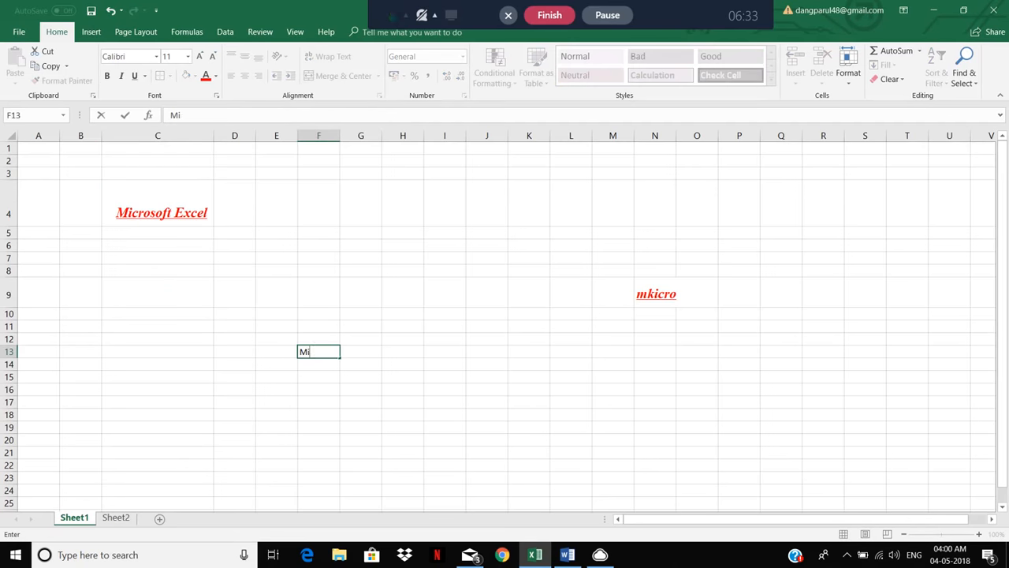
type("crosoft Excel")
key("Return")
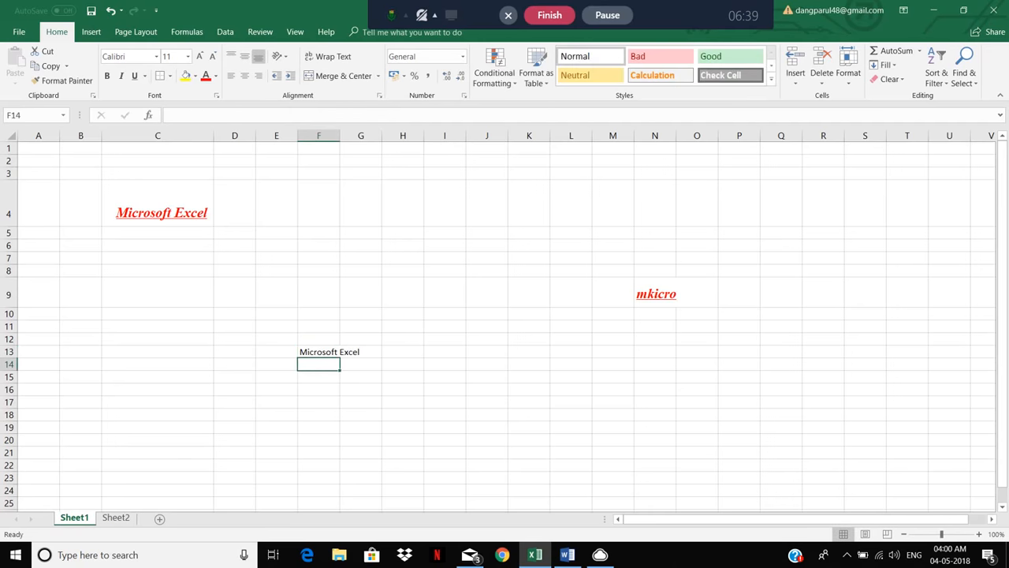
Wrap the Microsoft Excel text within cell F13.
left_click(322, 353)
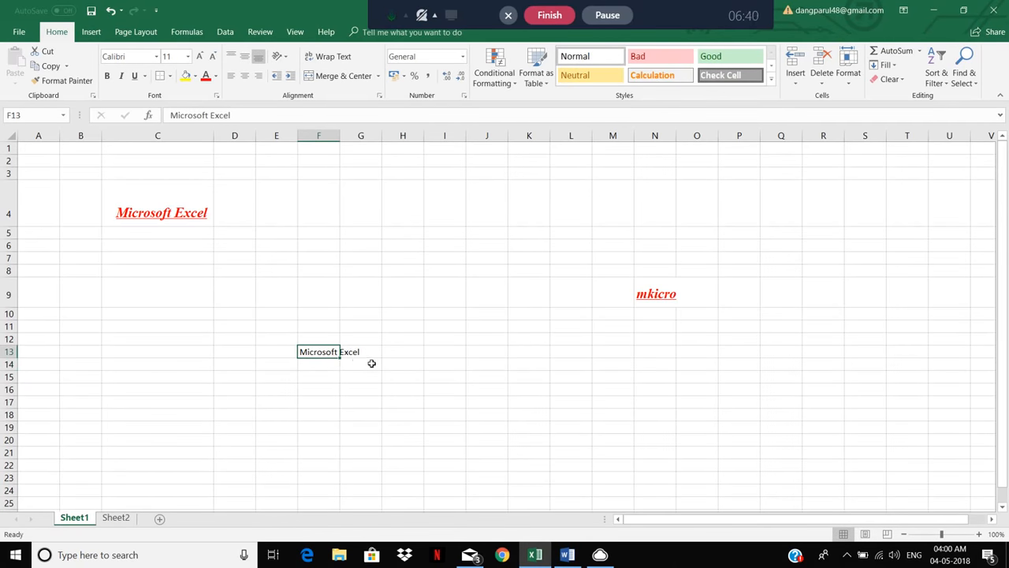
left_click(331, 374)
left_click(326, 354)
left_click(346, 388)
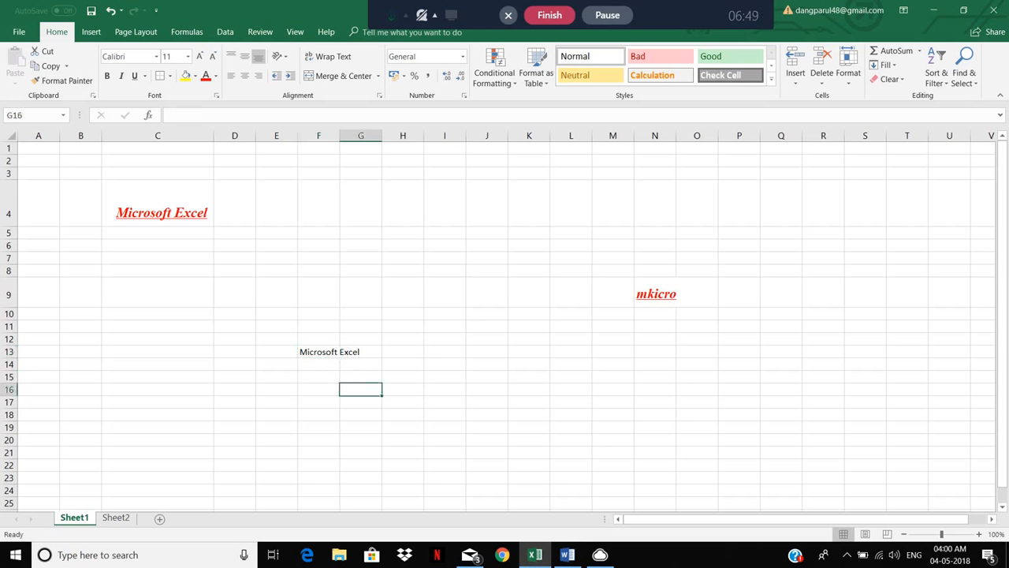
left_click(324, 355)
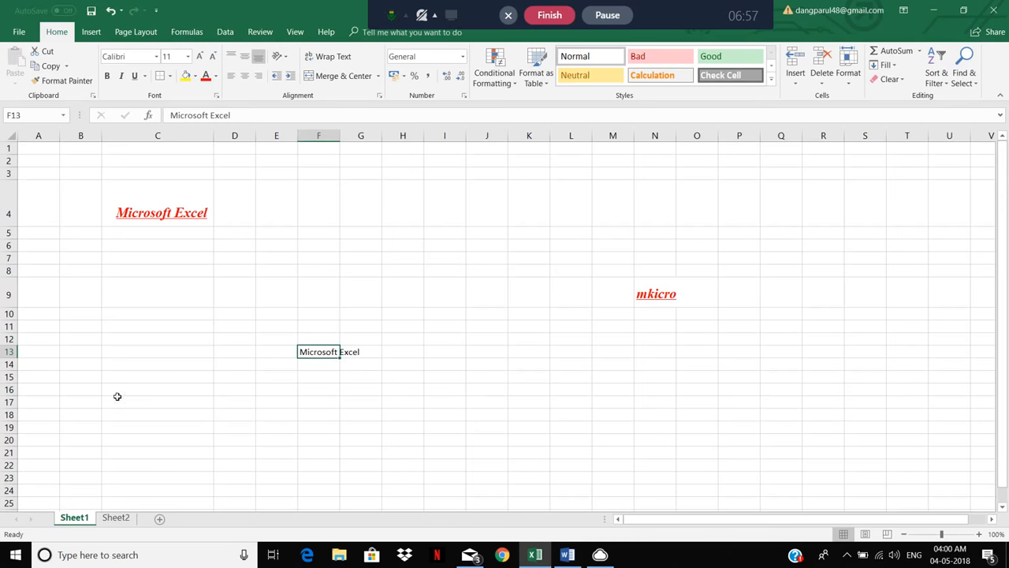
left_click(512, 269)
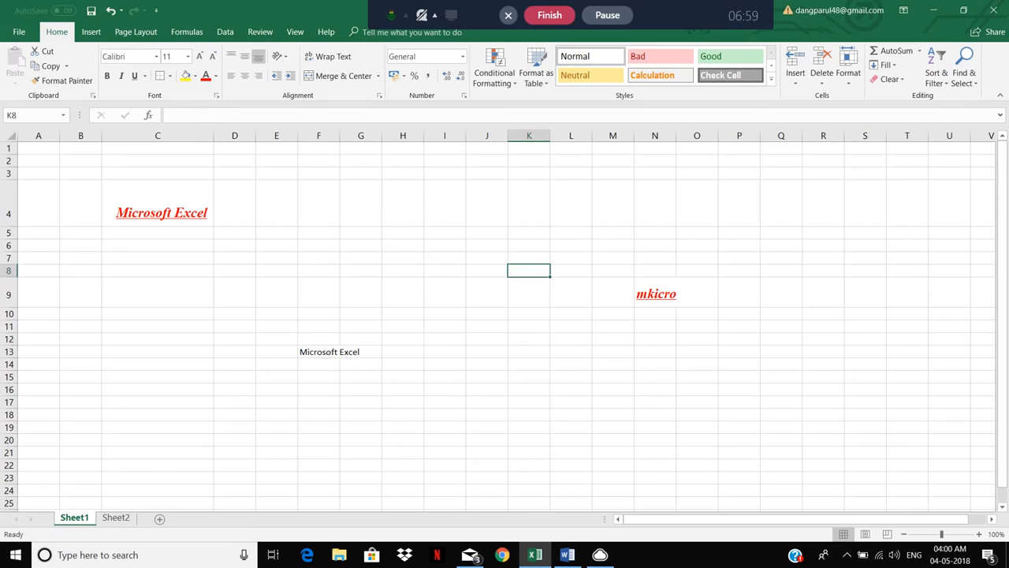
left_click(325, 352)
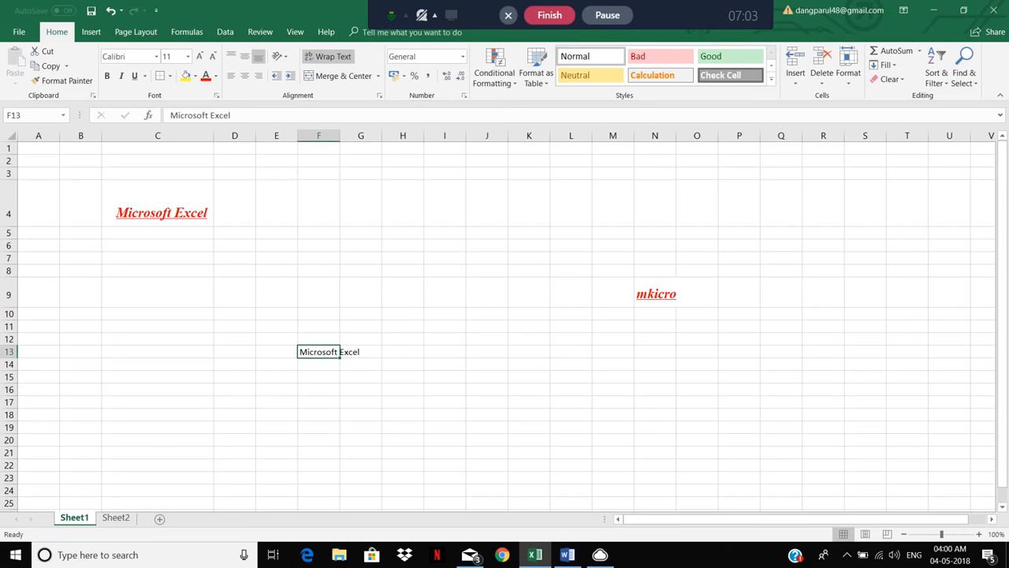
left_click(327, 56)
left_click(432, 377)
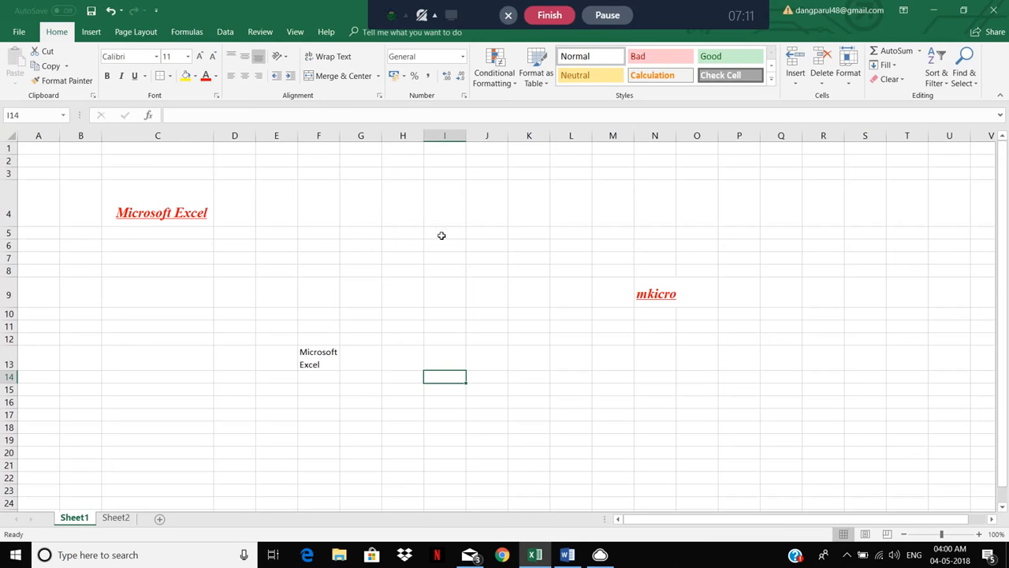
Merge and centre the range H4:L15, and unmerge it again.
left_click_drag(389, 202, 584, 392)
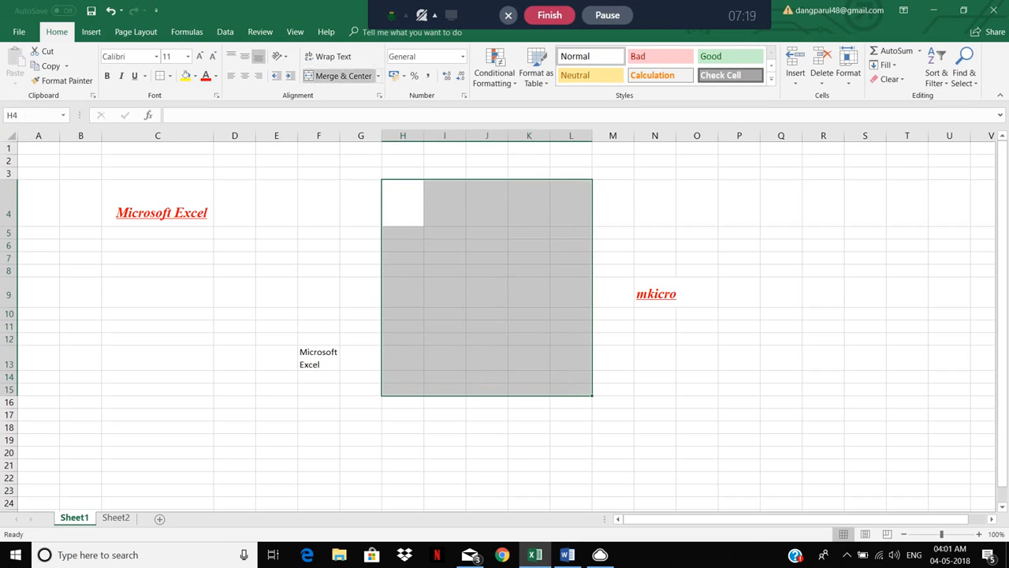
left_click(339, 75)
left_click(729, 426)
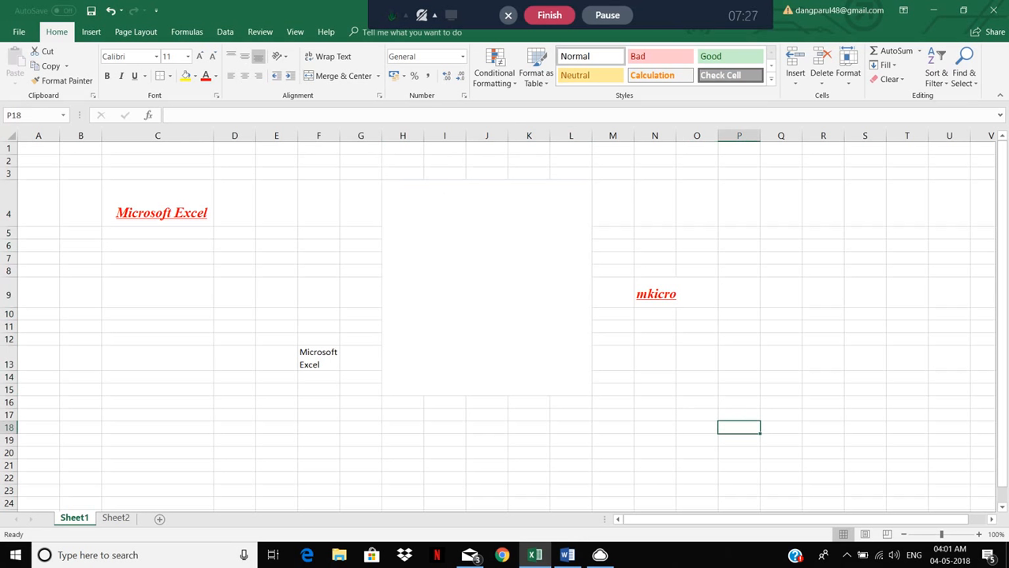
left_click(452, 252)
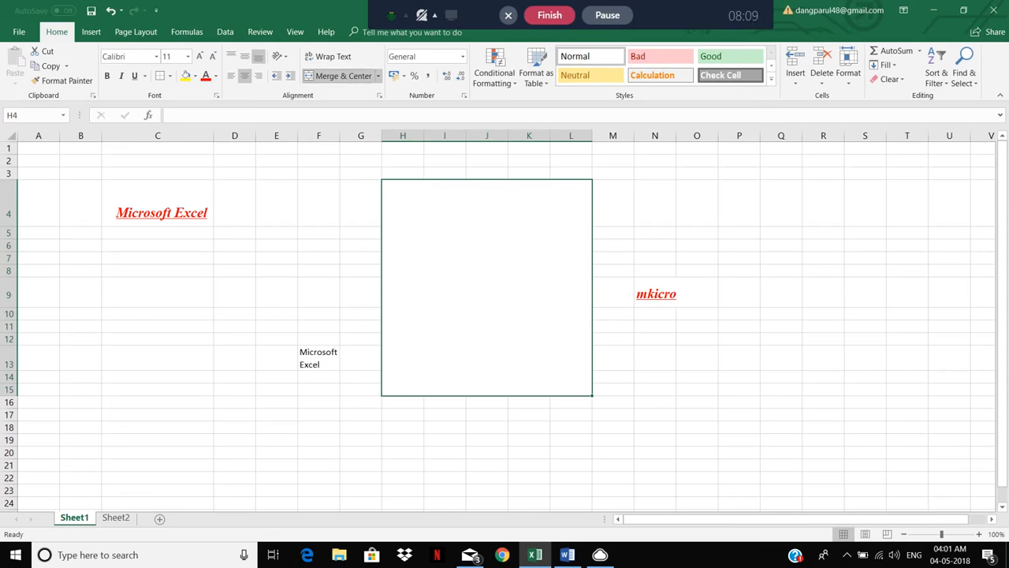
left_click(343, 76)
left_click(710, 442)
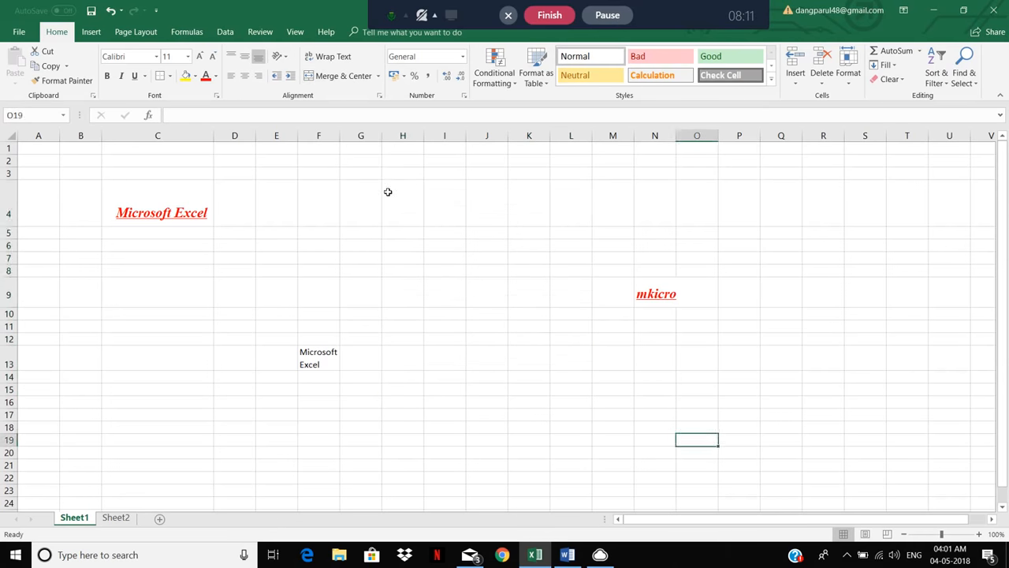
left_click_drag(388, 192, 584, 383)
left_click_drag(479, 237, 544, 367)
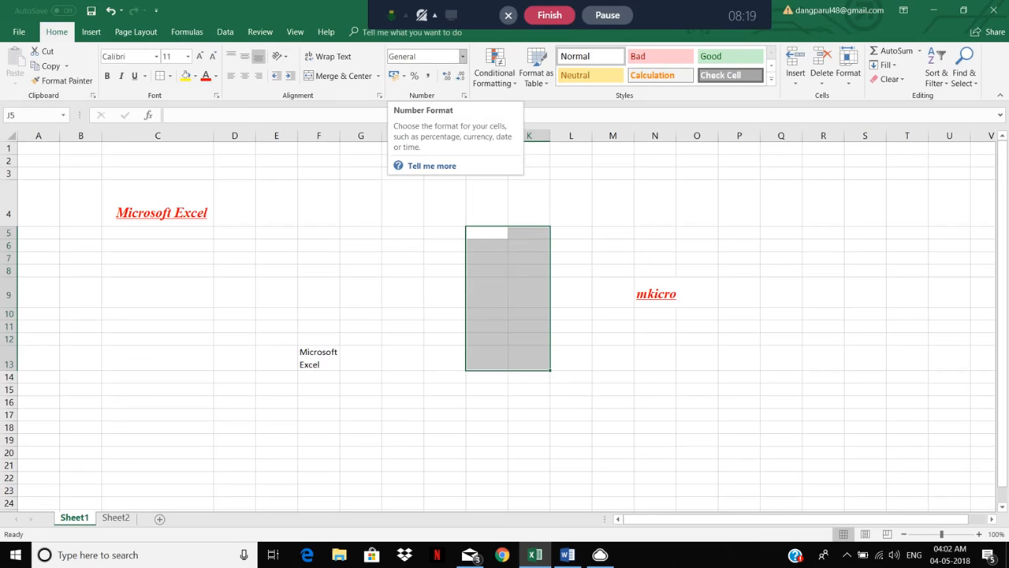
Enter the number 1232 in cell H4.
left_click(418, 213)
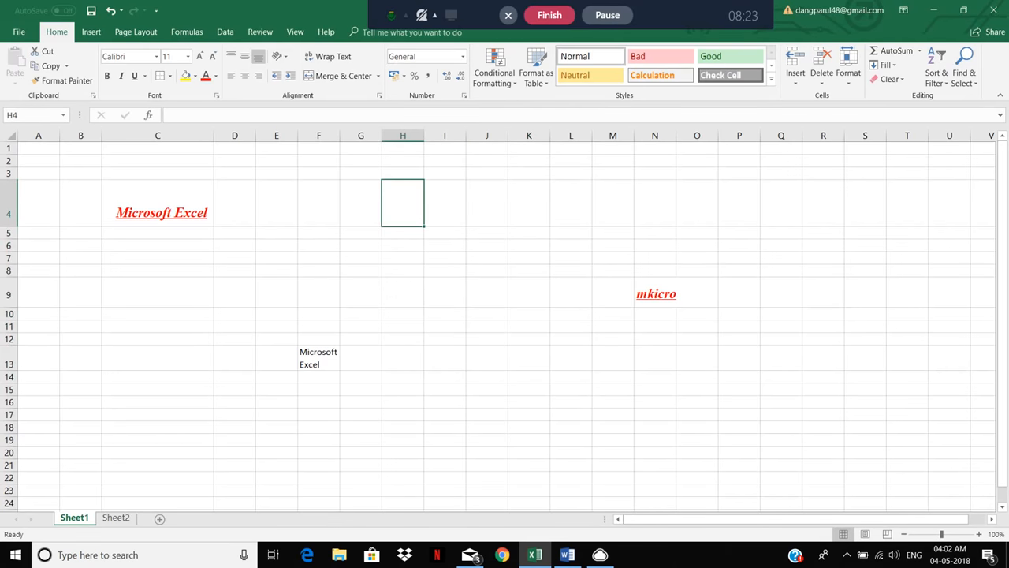
type("1232")
key("Return")
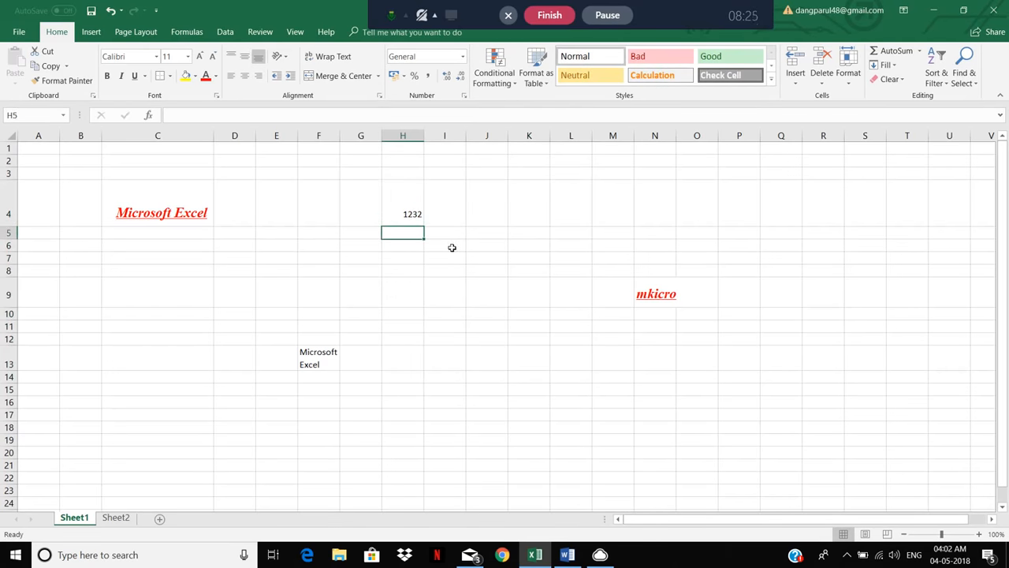
Try the Number format on the value in H4 and settle on the Currency format.
left_click(418, 210)
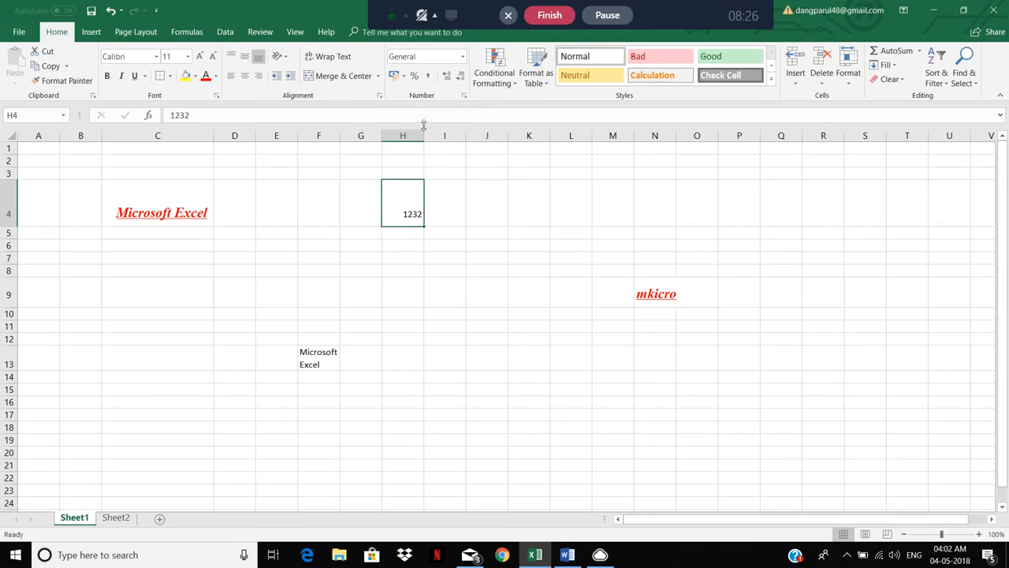
left_click(462, 56)
left_click(460, 109)
left_click(462, 56)
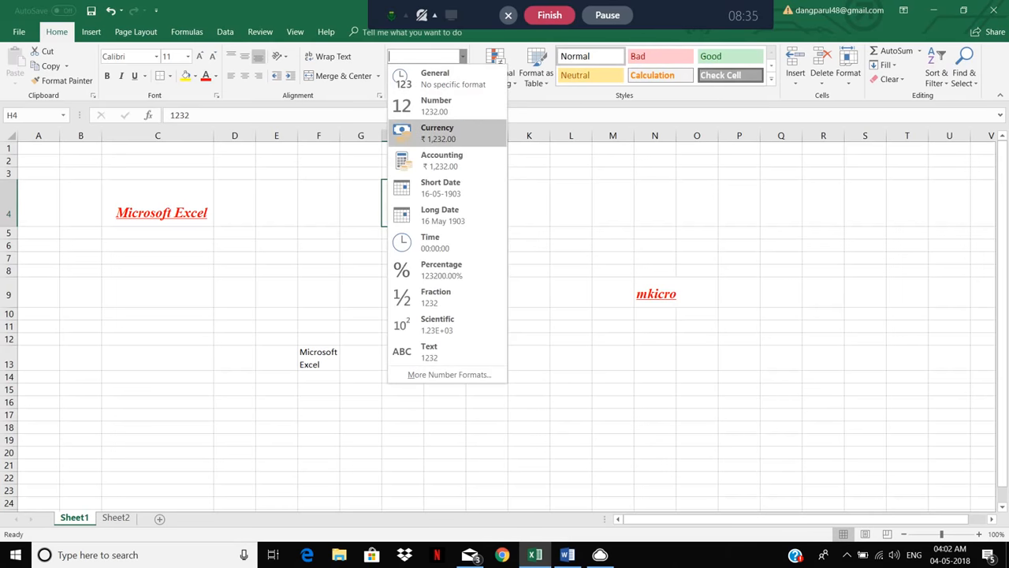
left_click(454, 140)
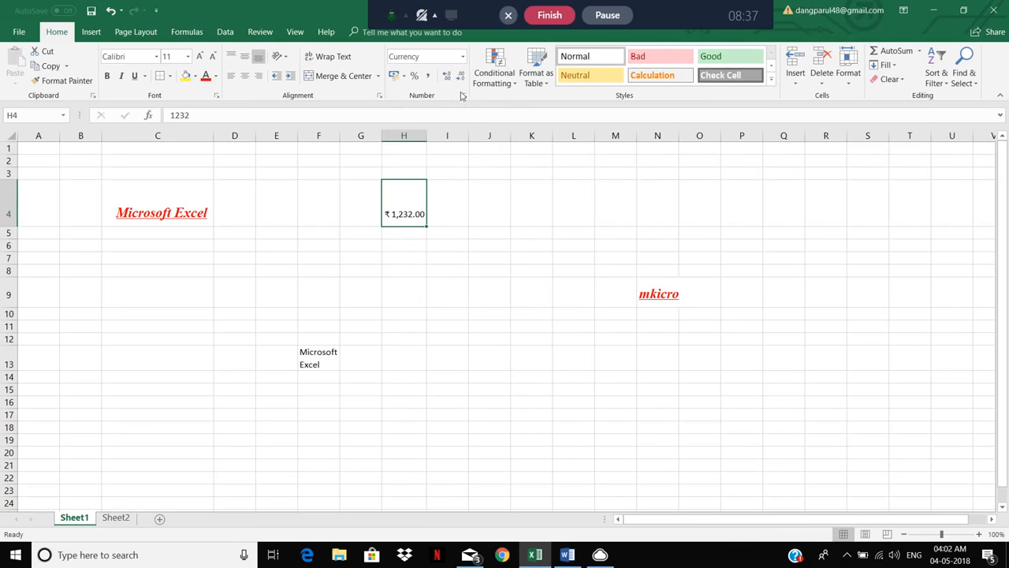
left_click(466, 56)
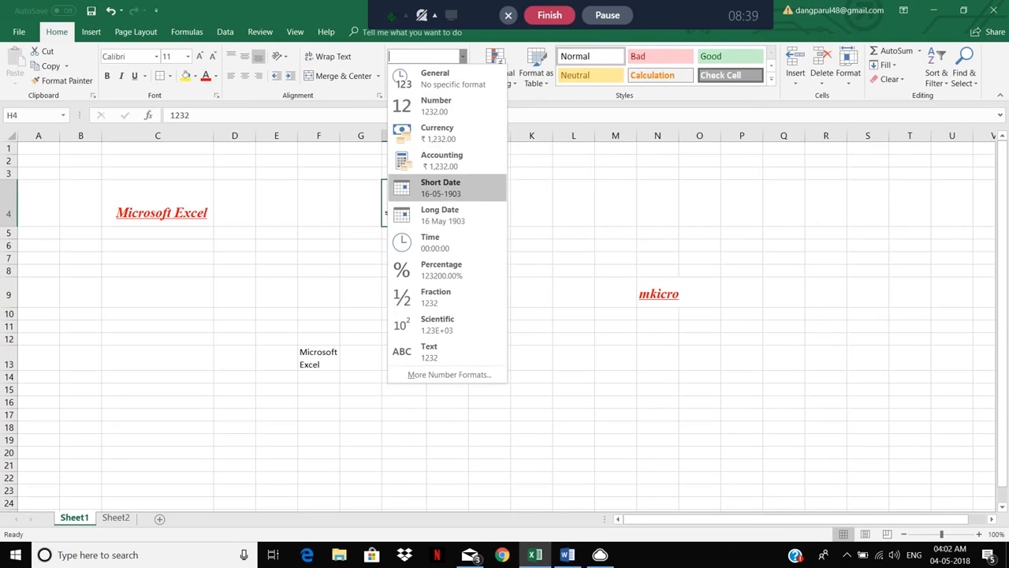
key("Down")
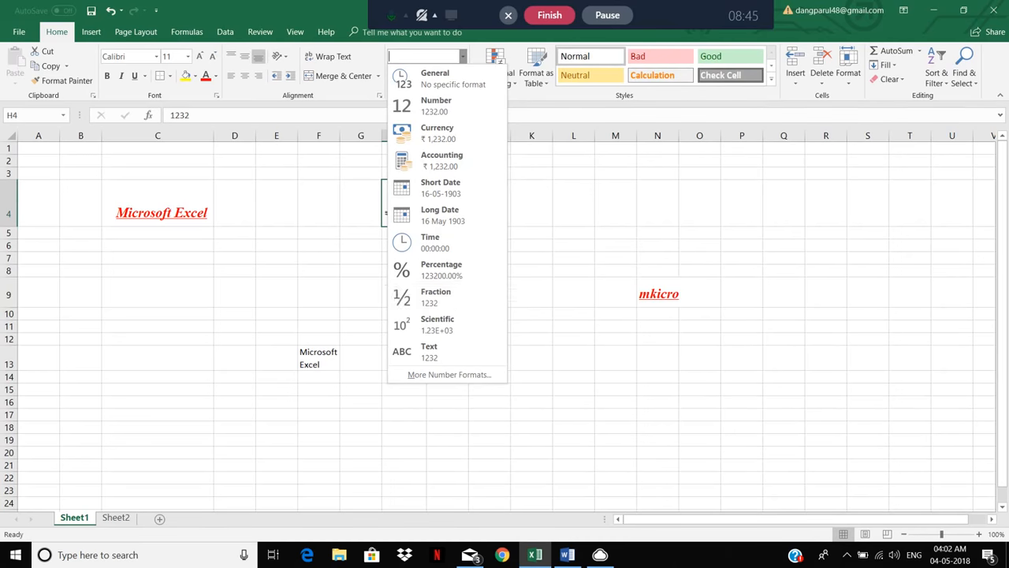
left_click(547, 299)
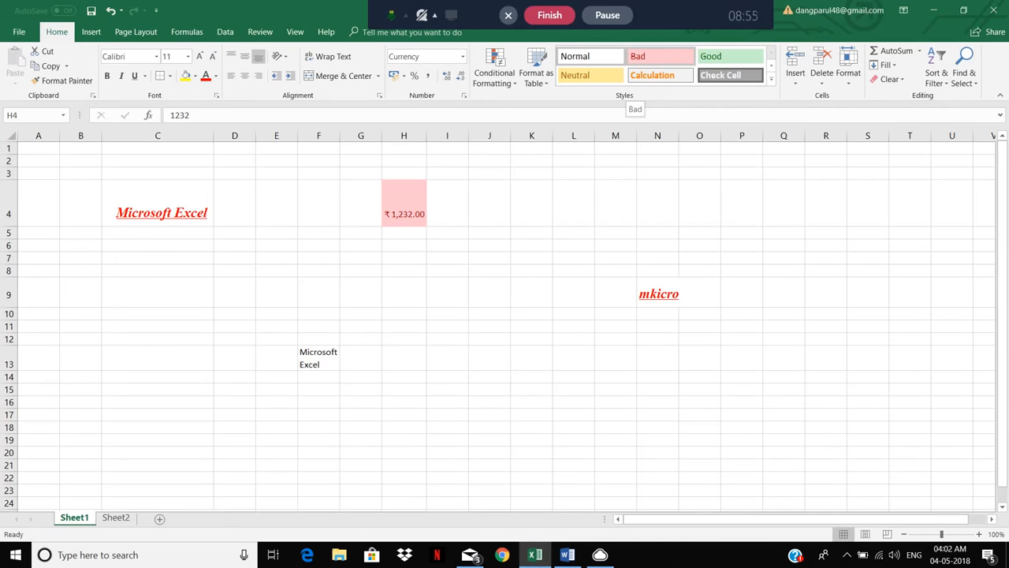
Apply the Bad cell style to H4 and open the full cell styles gallery.
left_click(650, 56)
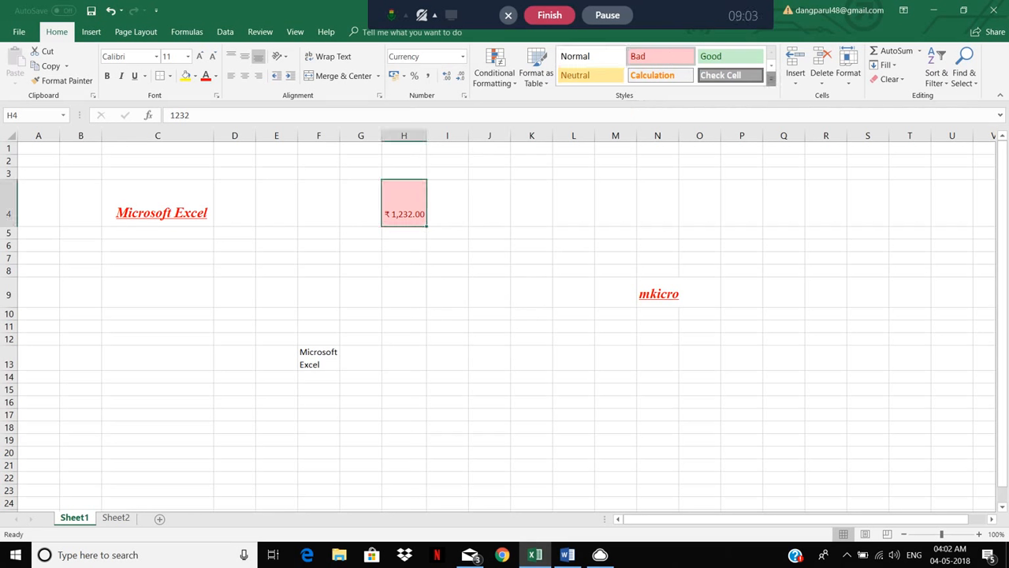
left_click(772, 78)
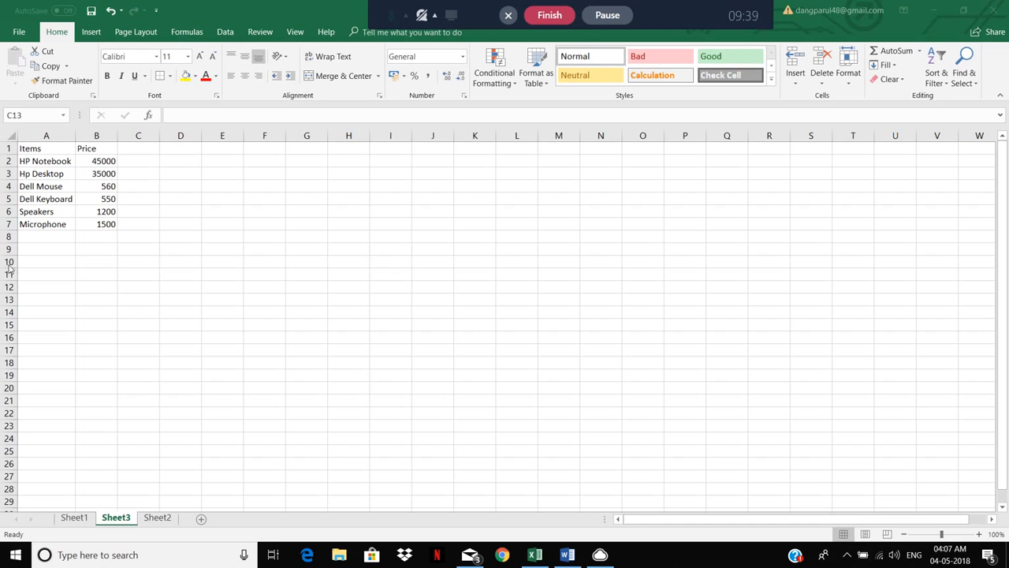
Enter the label Total in cell A8, below the item list on Sheet3.
left_click(84, 237)
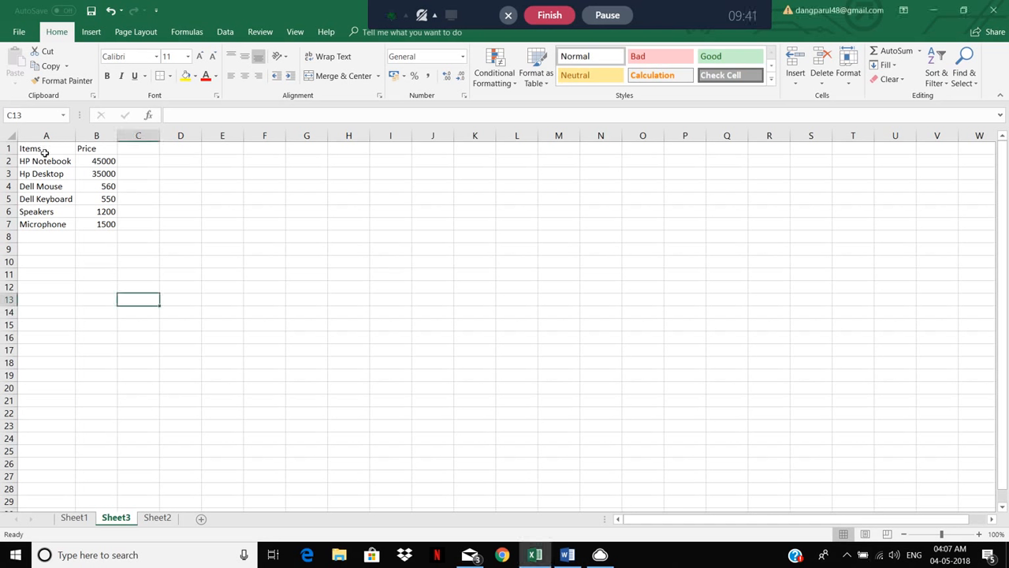
left_click_drag(44, 150, 106, 228)
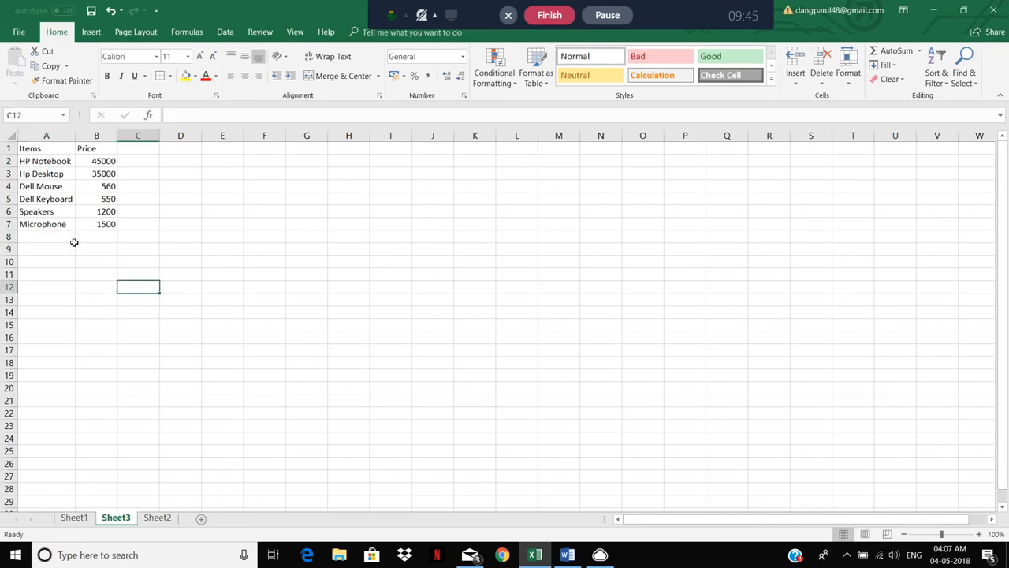
left_click(51, 238)
type("Toa")
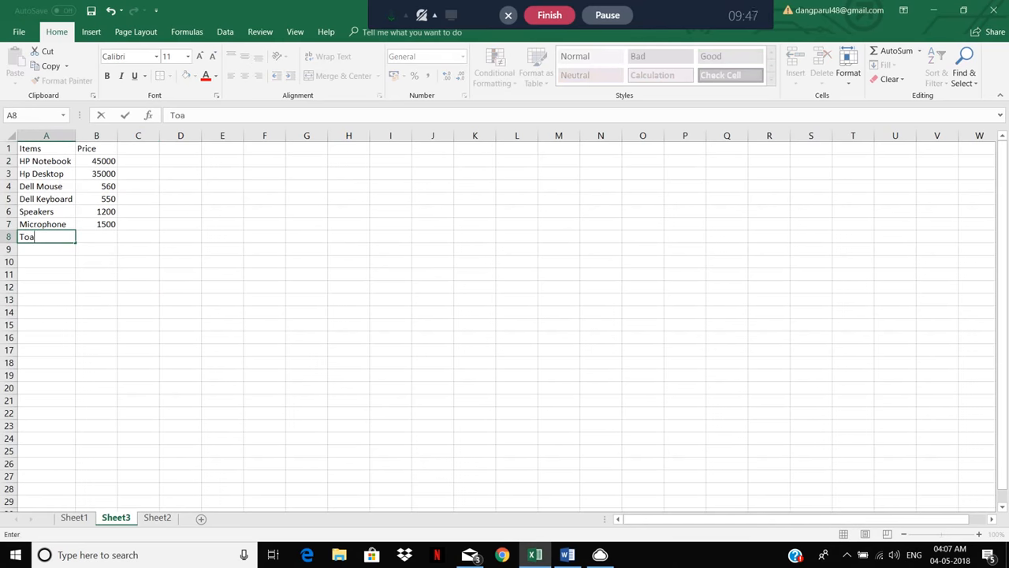
key("BackSpace")
type("tal")
key("Tab")
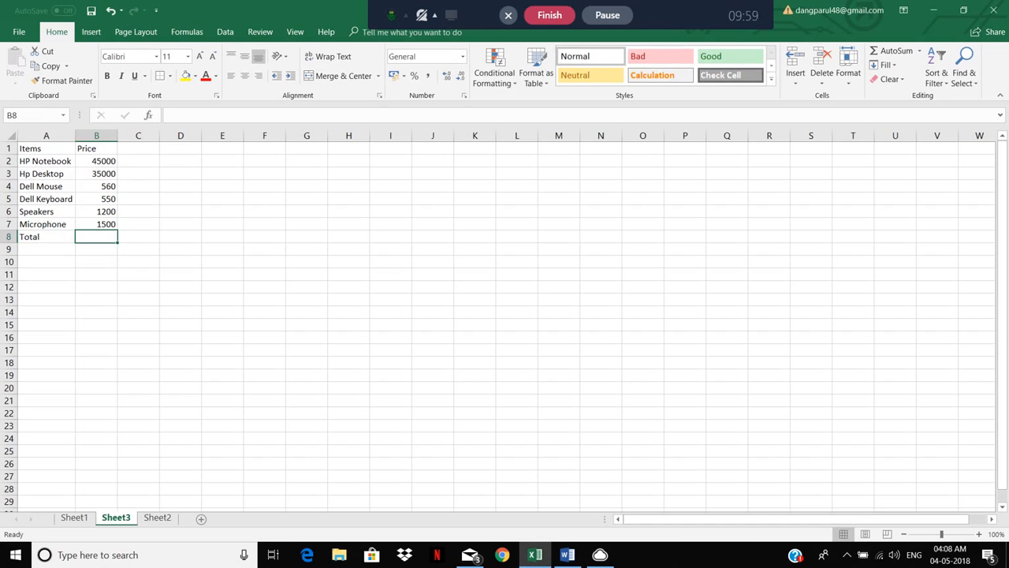
Sum the prices in B2:B7 into cell B8 with AutoSum and check the formula in B8.
left_click_drag(98, 161, 97, 237)
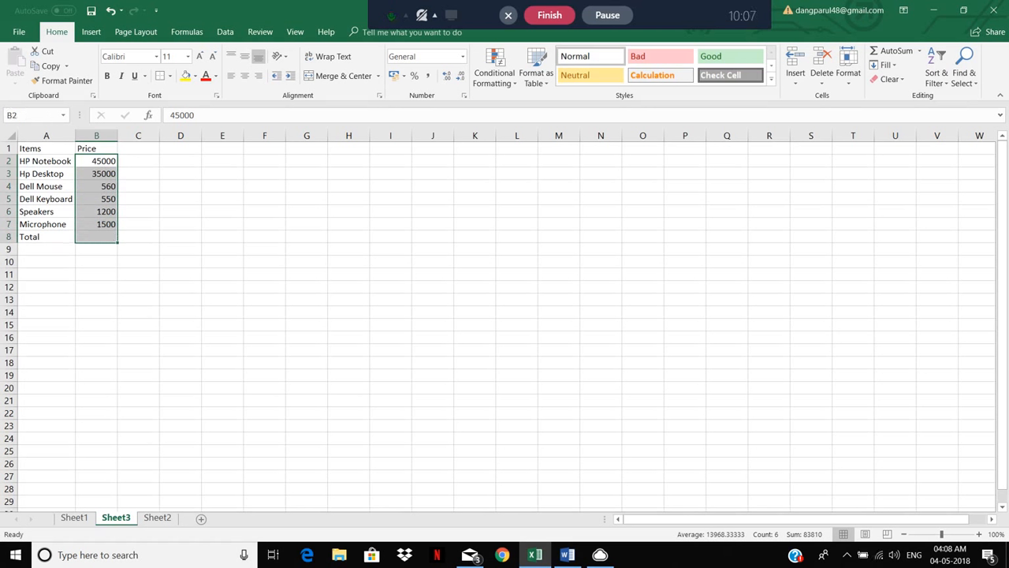
key("alt")
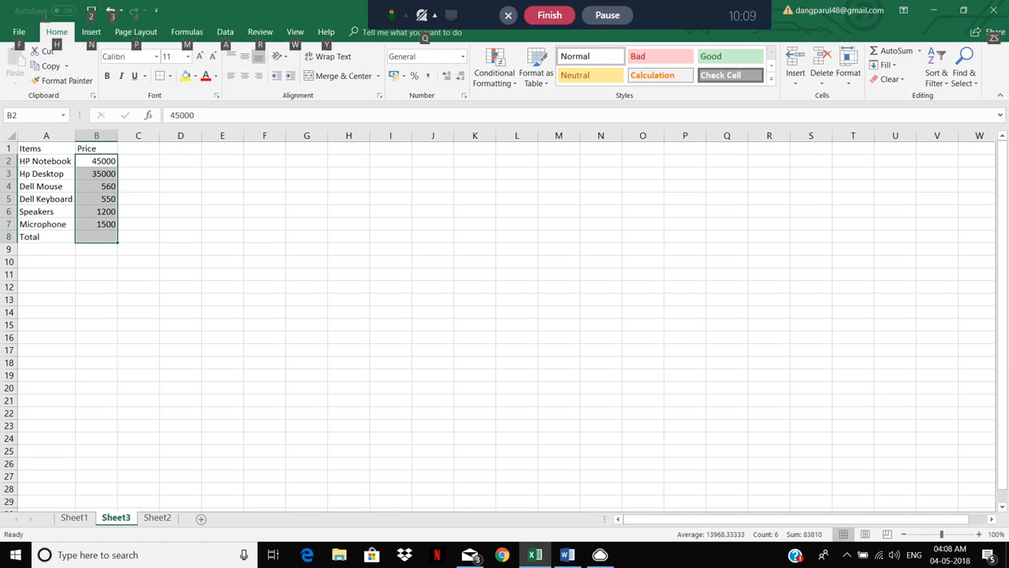
key("alt+equal")
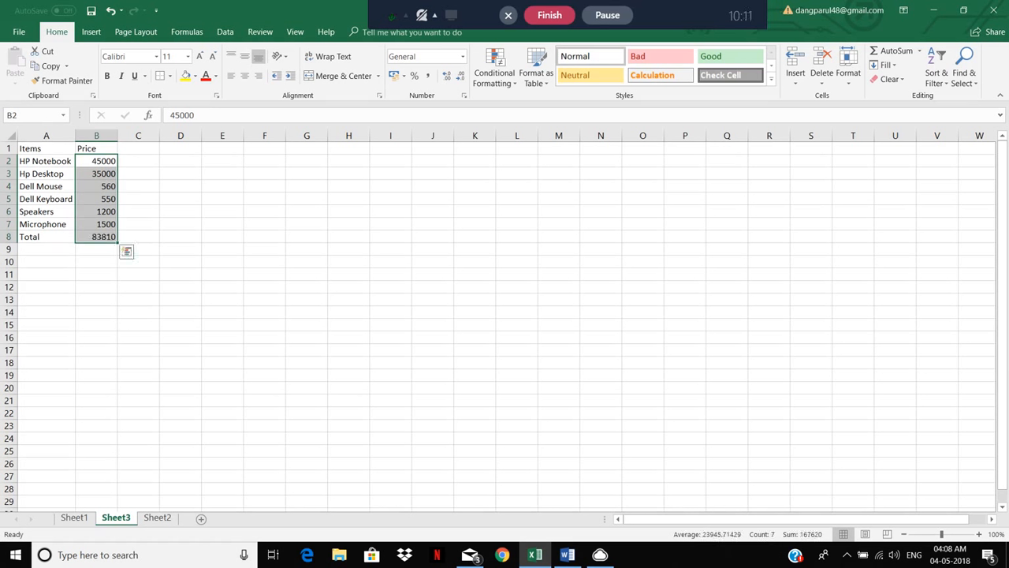
left_click(322, 288)
left_click(92, 236)
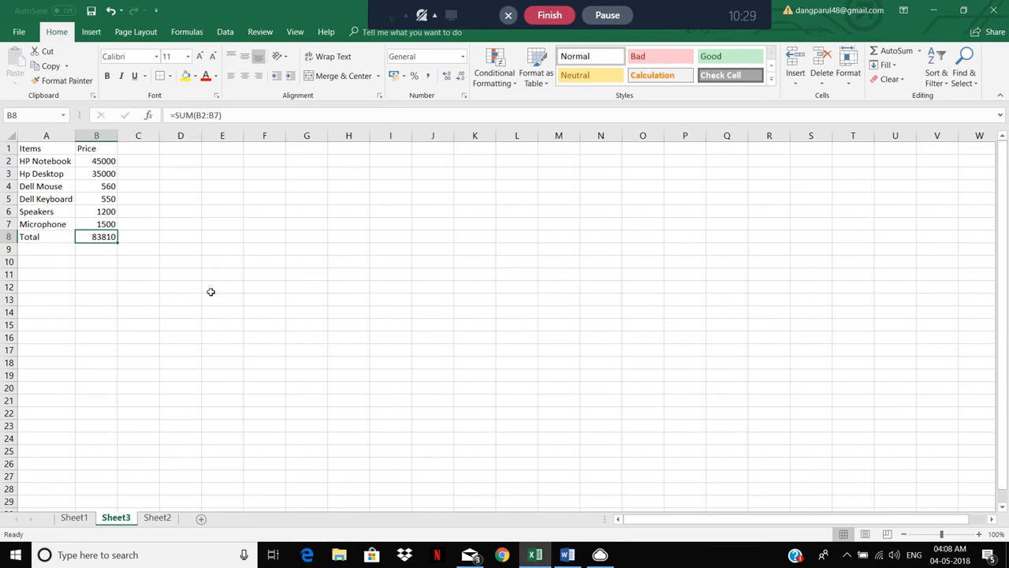
left_click(295, 250)
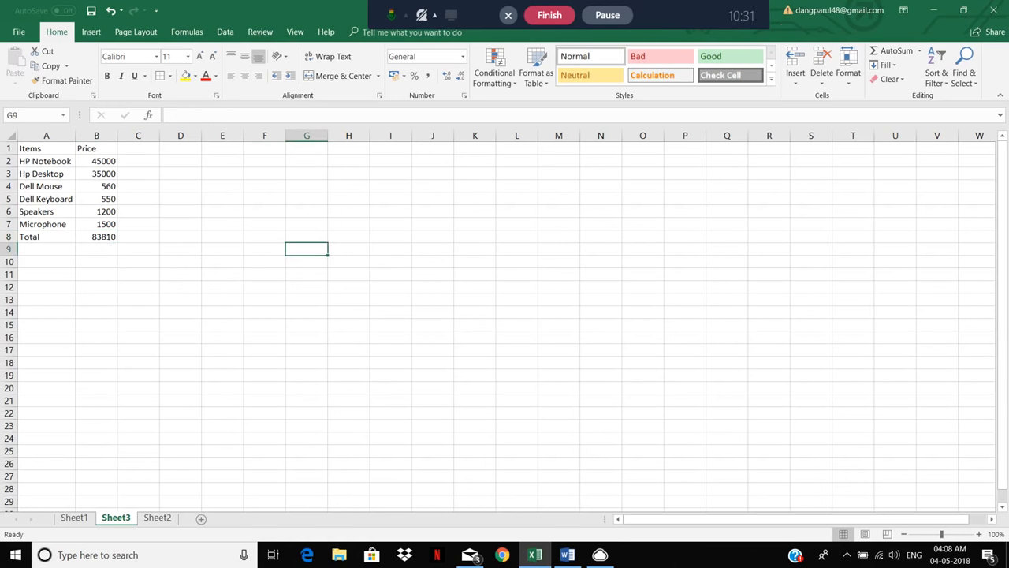
left_click(106, 238)
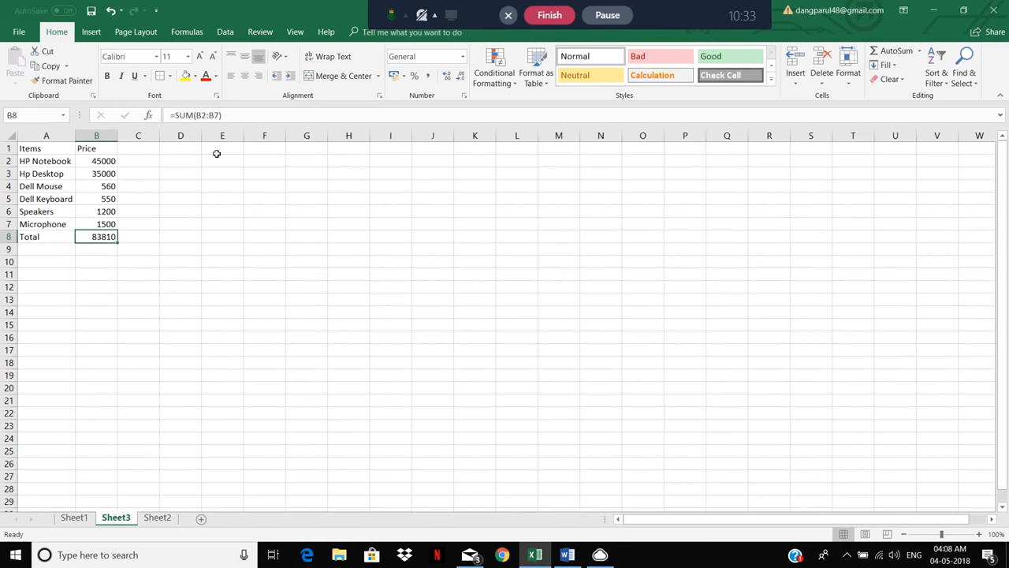
left_click(184, 336)
Begin a formula in cell F10 with the placeholder =keyword, and clear the word back to the equals sign.
left_click(274, 260)
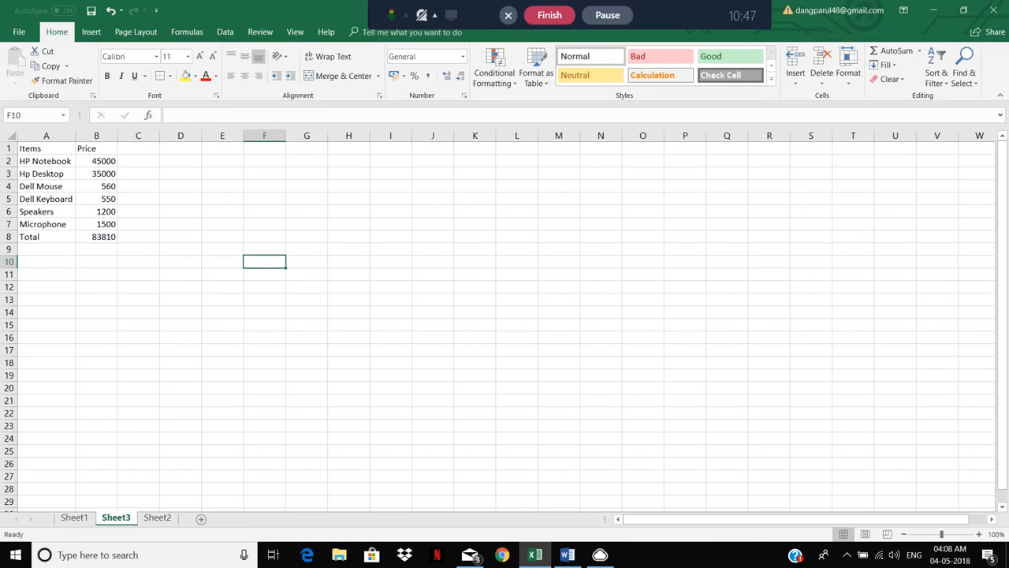
type("=")
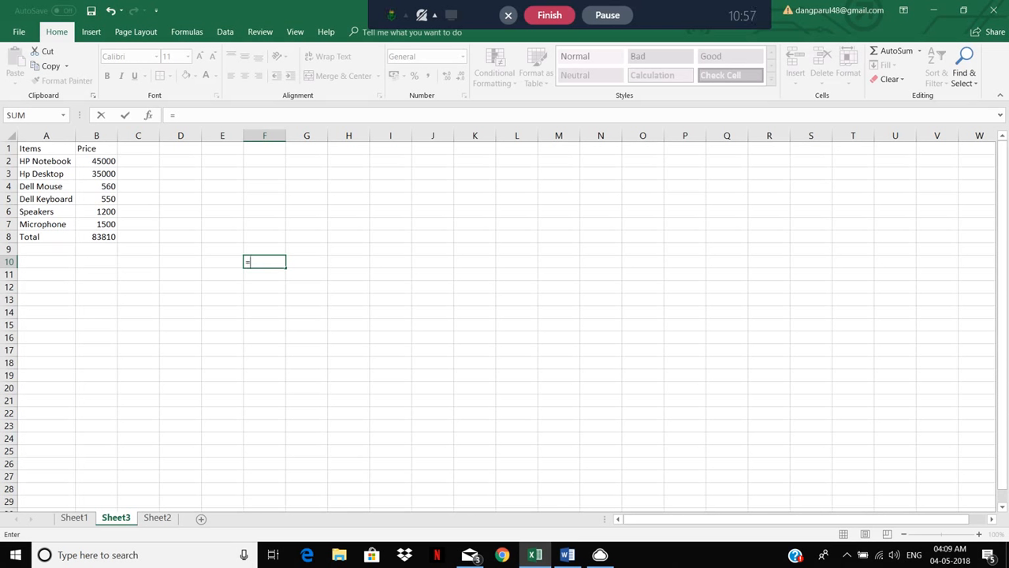
type("keyword")
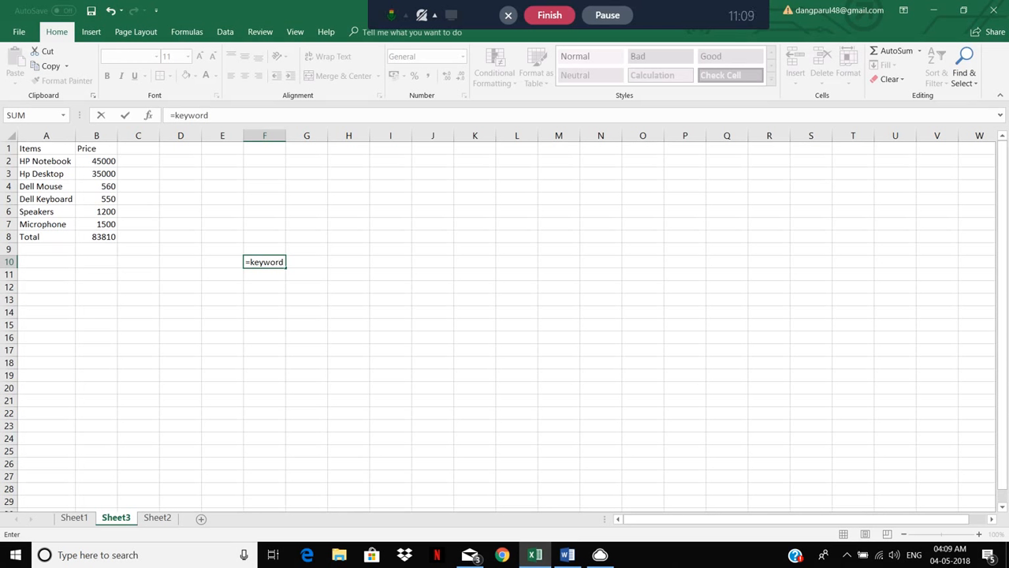
key("BackSpace")
key("BackSpace")
key("BackSpace")
key("BackSpace")
key("BackSpace")
key("BackSpace")
key("BackSpace")
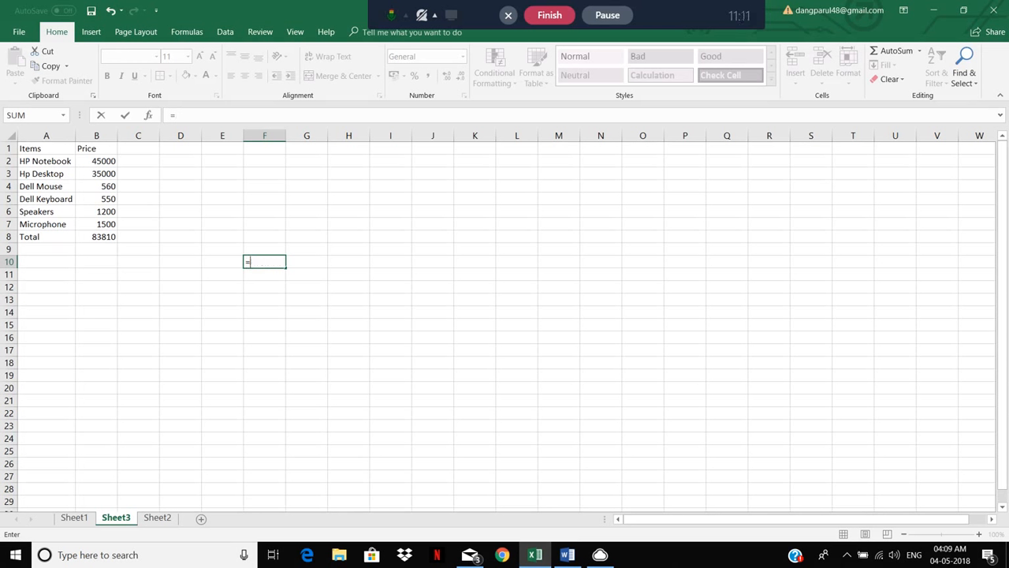
Try the function names sum and count after the equals sign in F10, and clear each of them.
type("sum")
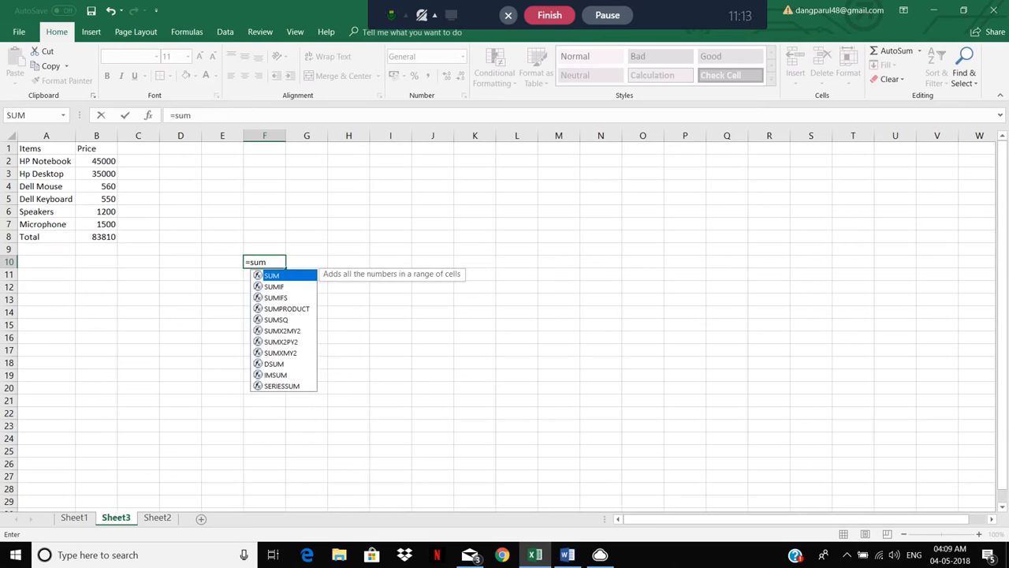
key("BackSpace")
key("BackSpace")
key("BackSpace")
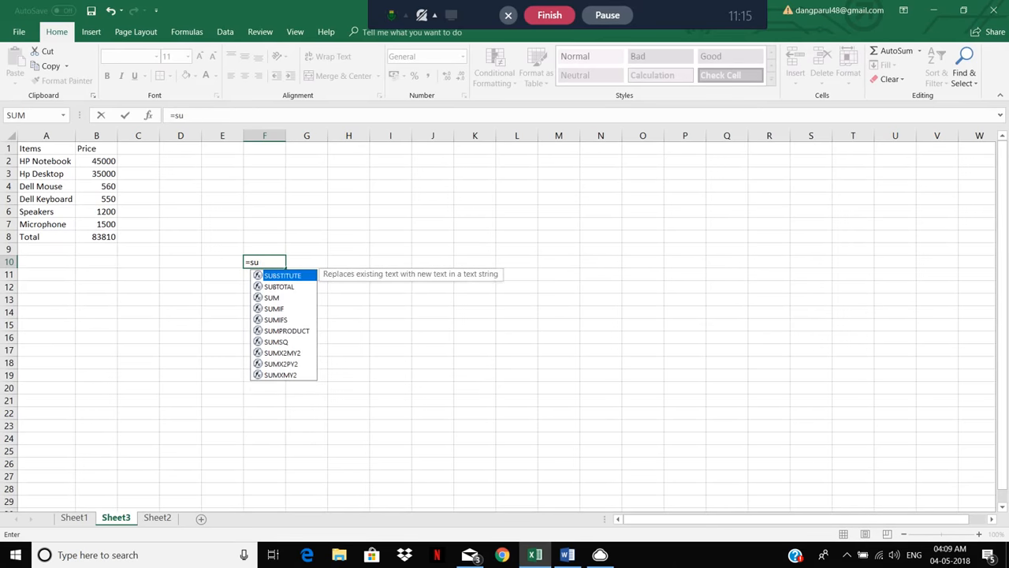
type("count")
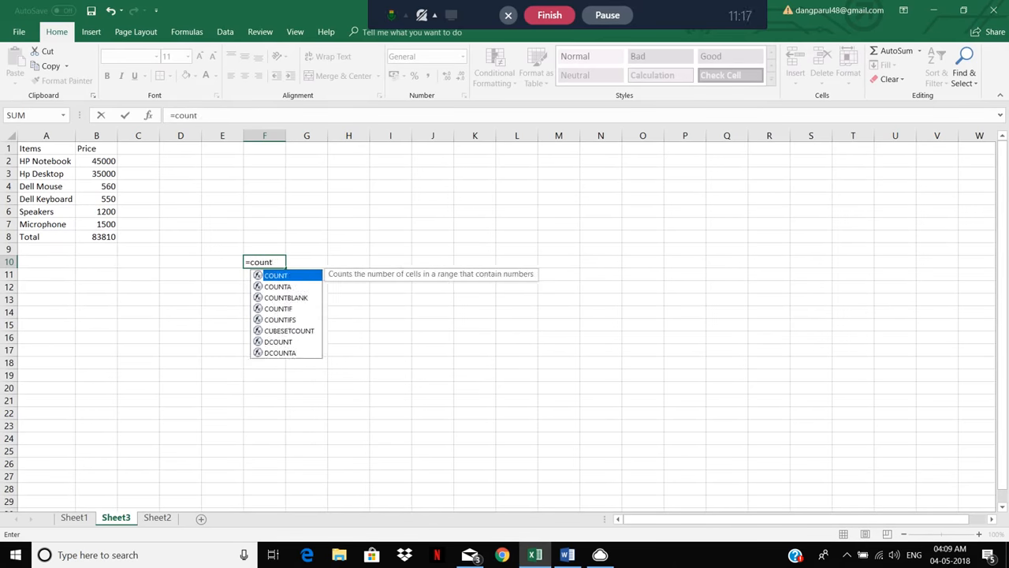
key("BackSpace")
key("BackSpace")
key("BackSpace")
key("BackSpace")
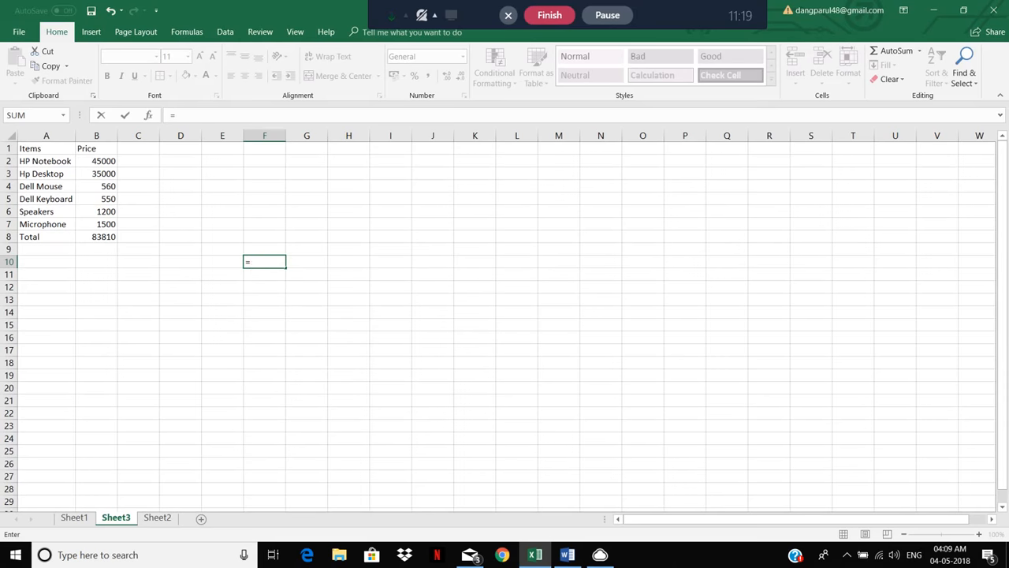
Complete the formula in F10 as =sum(B2:B7) to add up the item prices.
type("sum")
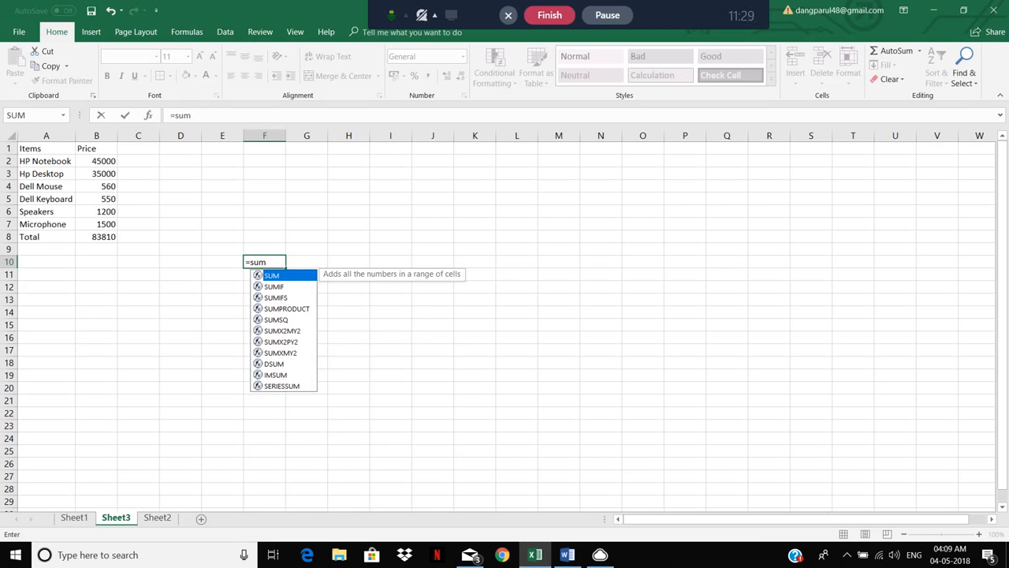
type("()")
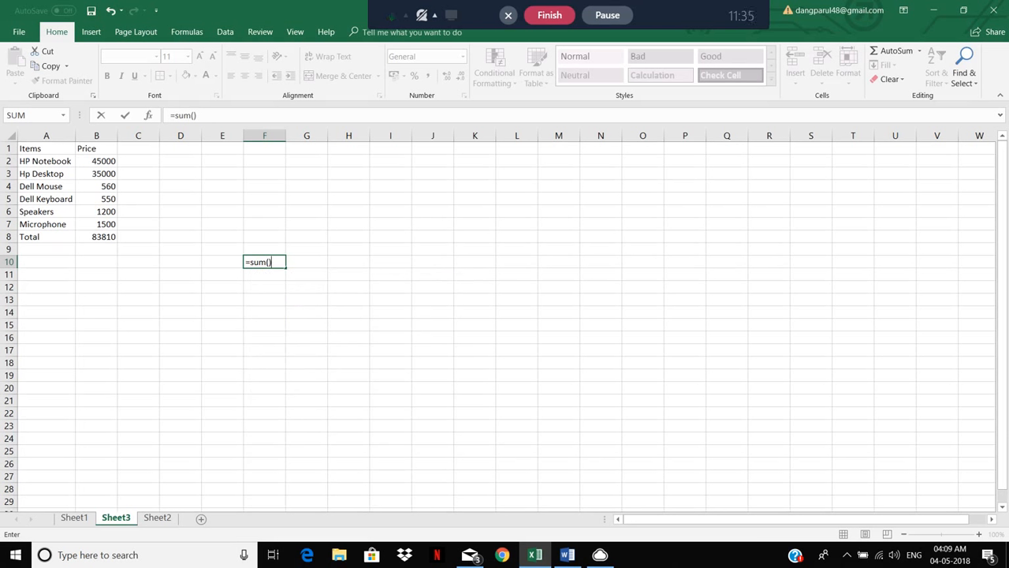
left_click(269, 262)
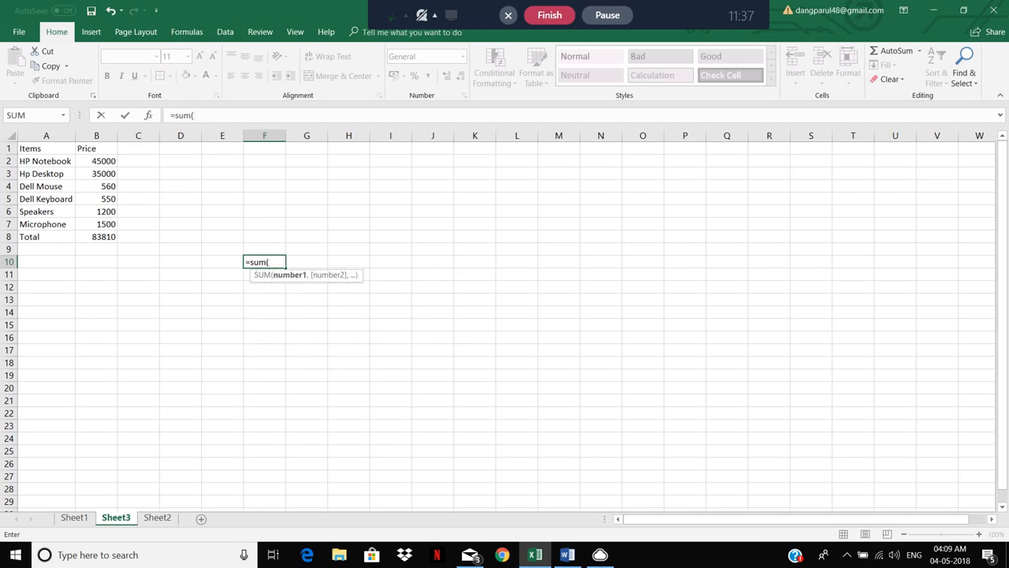
type(")")
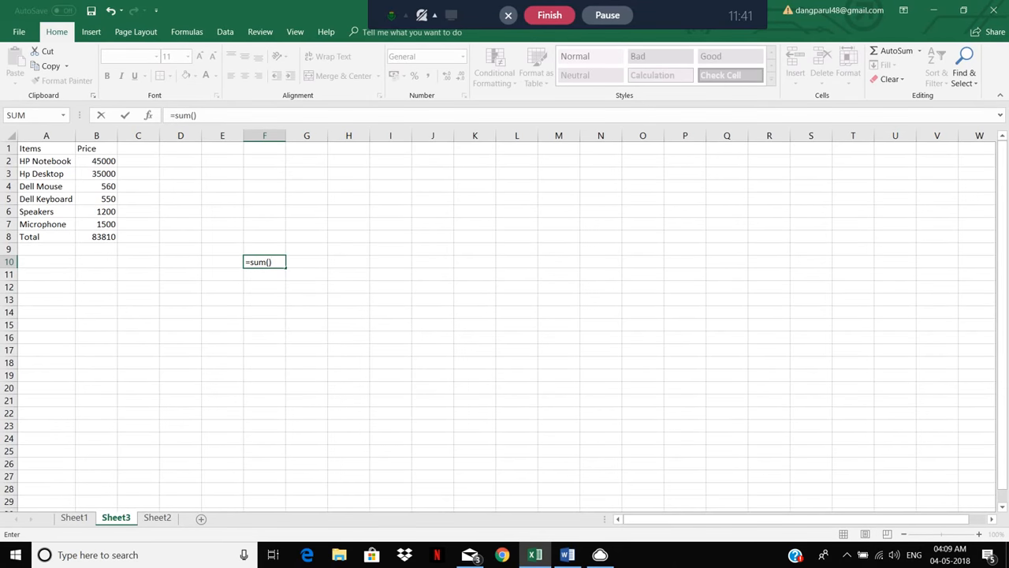
key("BackSpace")
key("BackSpace")
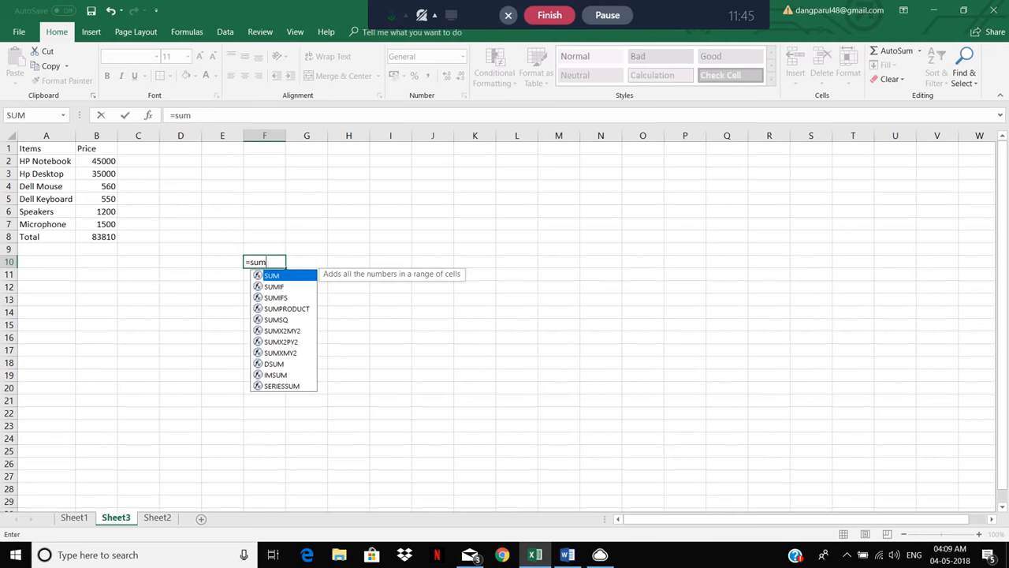
type("(")
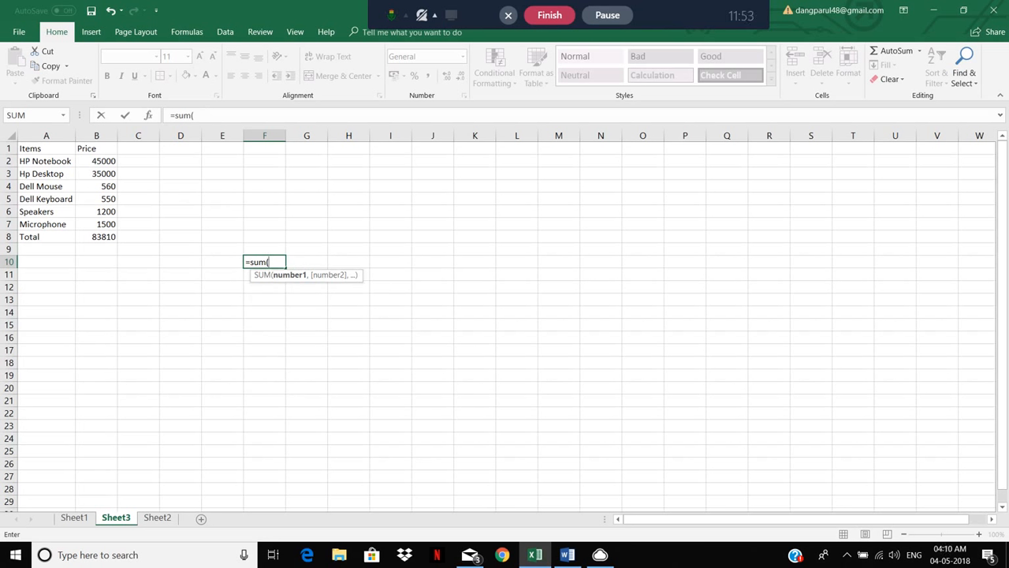
left_click_drag(104, 161, 95, 230)
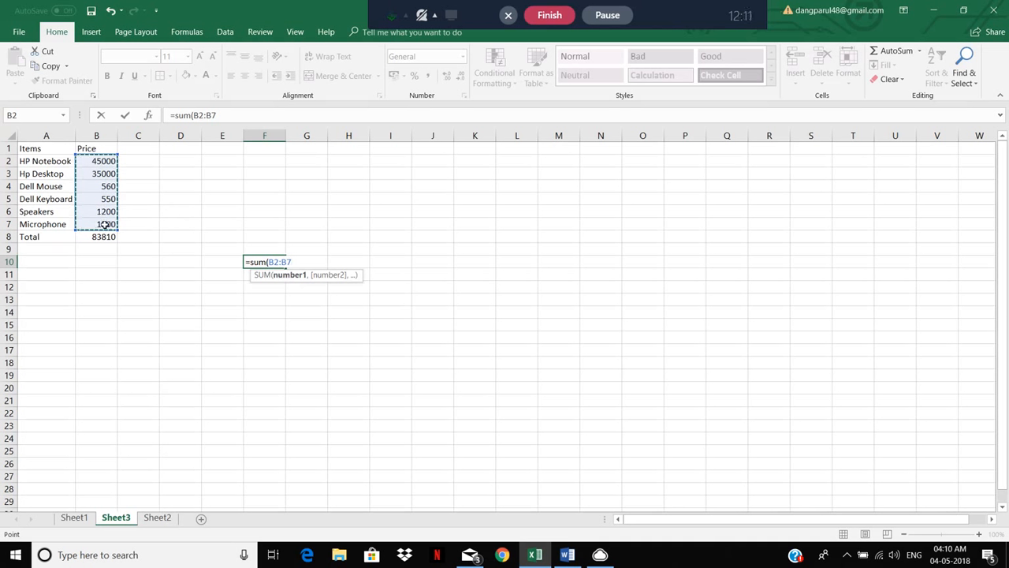
type(")")
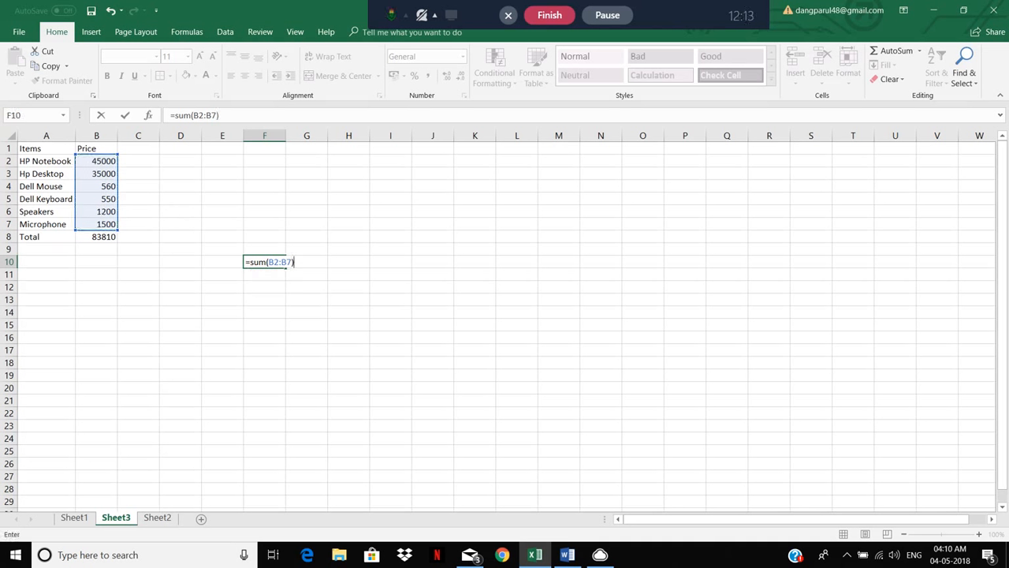
key("Return")
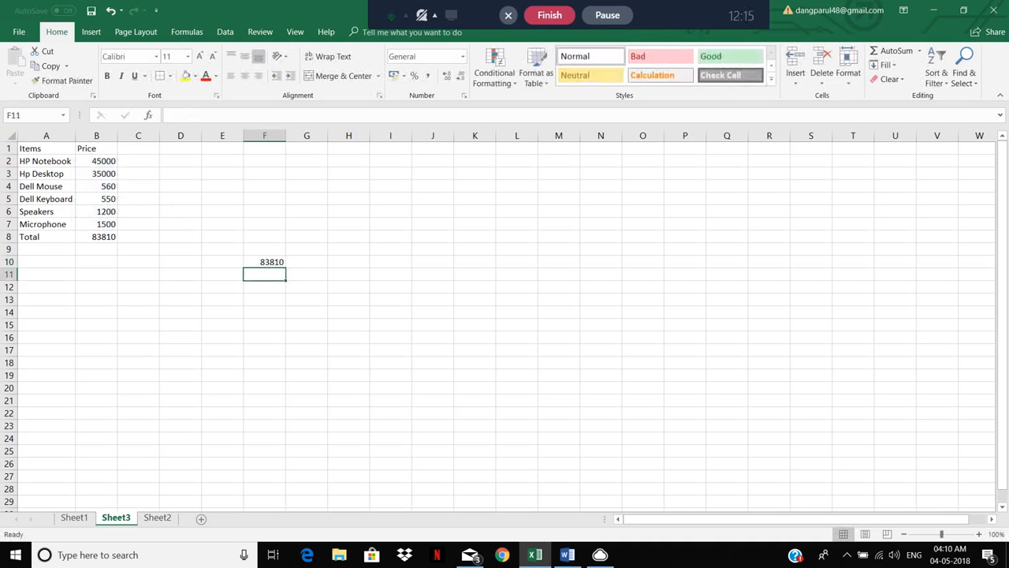
Compare the formulas behind the totals in B8 and F10, displaying the F10 formula inside its cell.
left_click(98, 235)
left_click(265, 261)
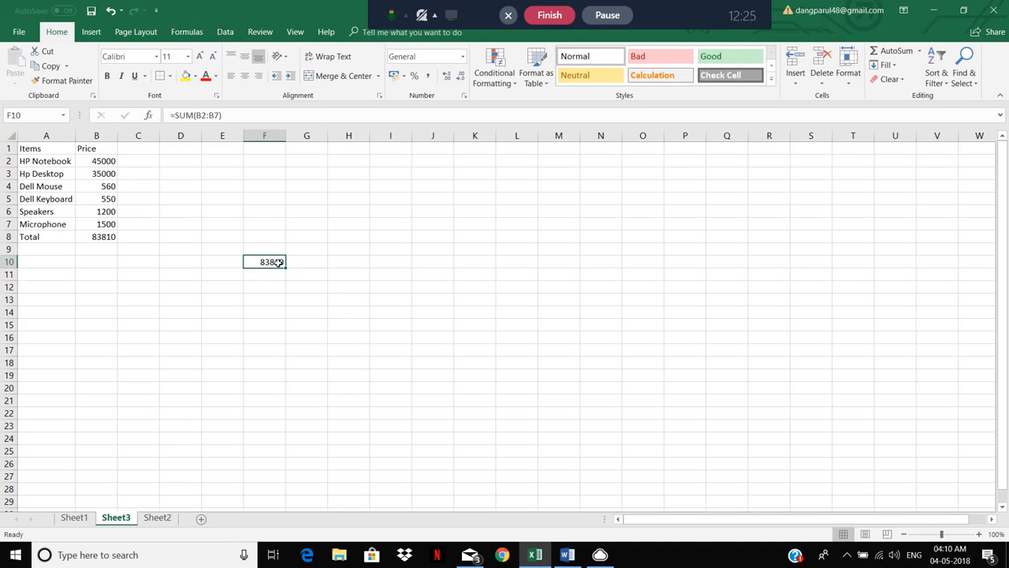
left_click(311, 313)
left_click(272, 266)
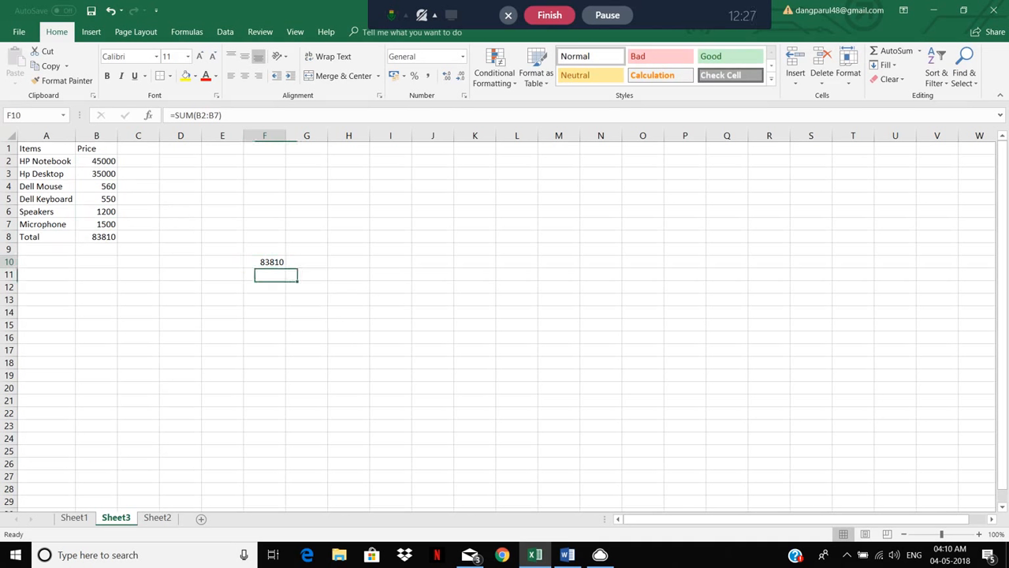
double_click(269, 266)
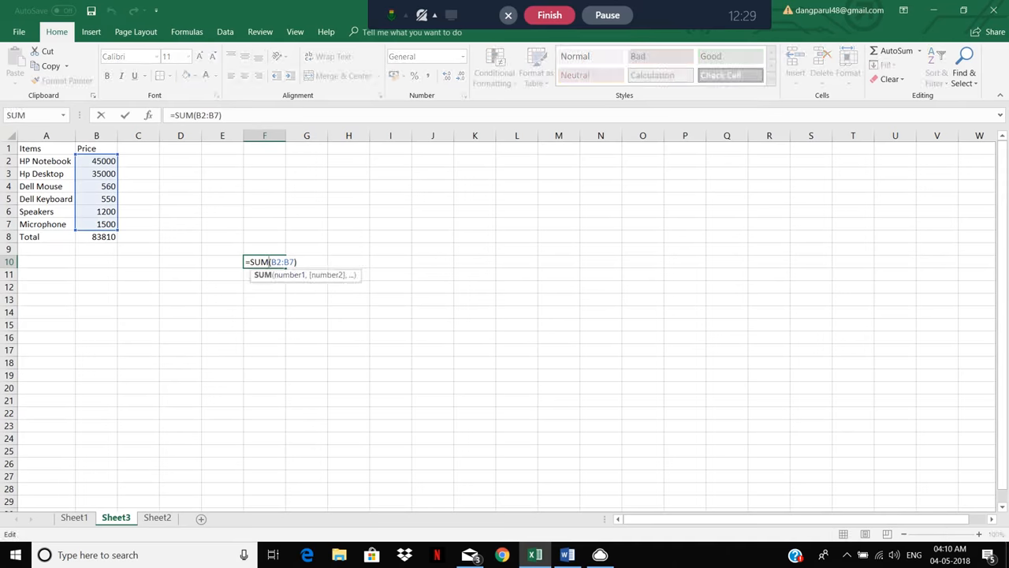
left_click(394, 346)
left_click(268, 263)
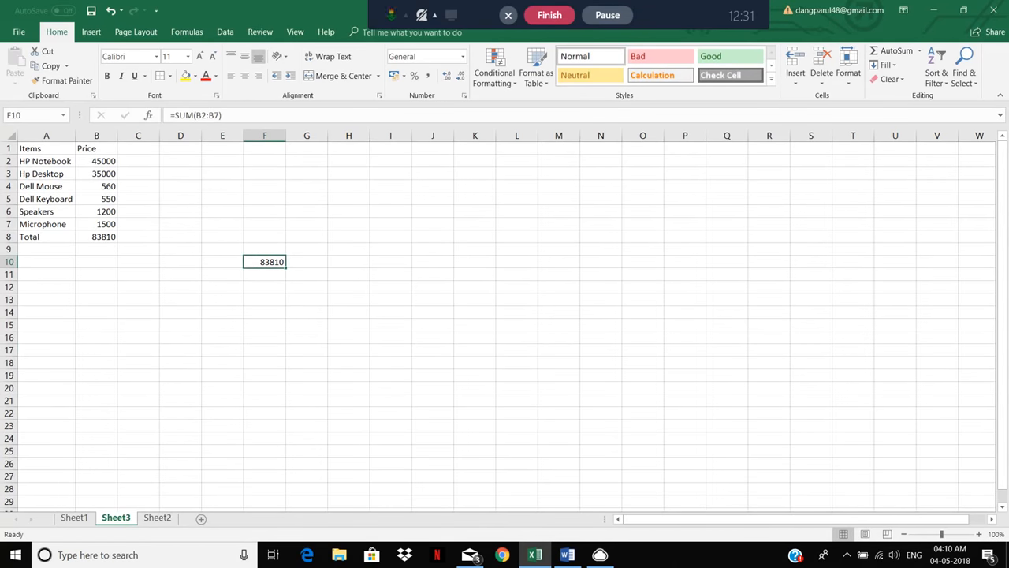
Open F10 in edit mode repeatedly to examine its formula and referenced range, and leave the formula as it is.
key("XF86MonBrightnessDown")
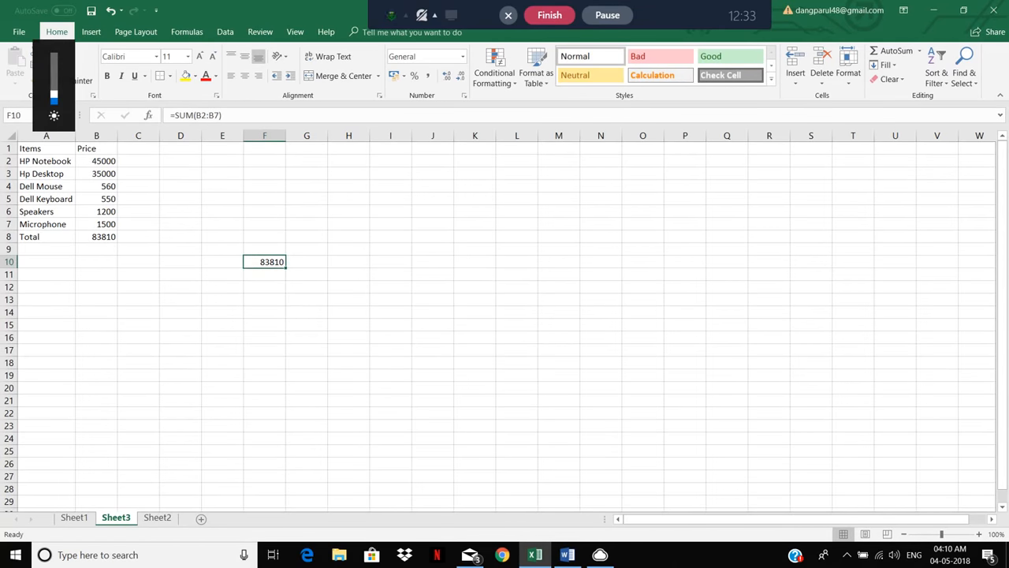
key("F2")
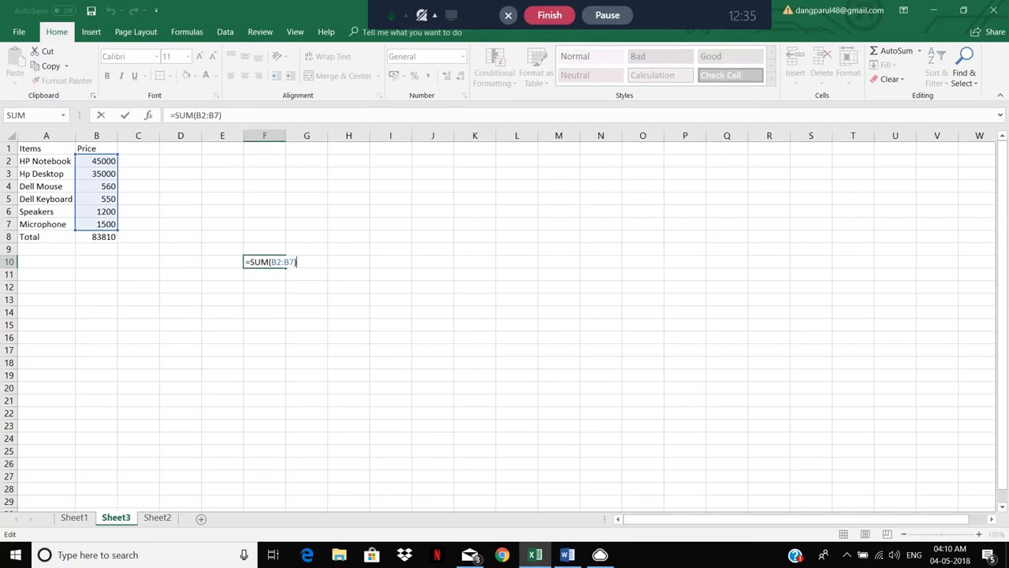
key("XF86MonBrightnessDown")
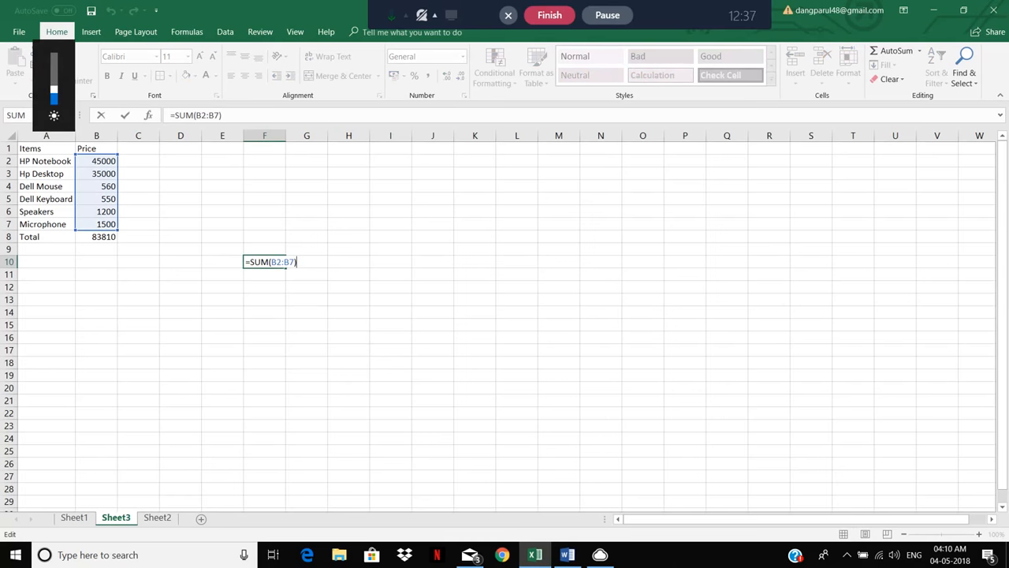
left_click(348, 324)
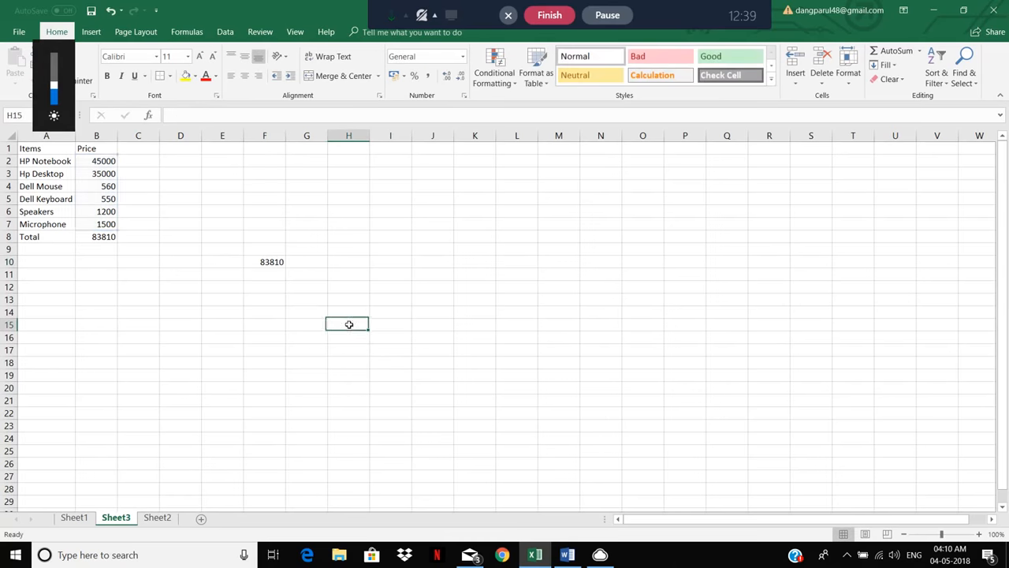
left_click(281, 267)
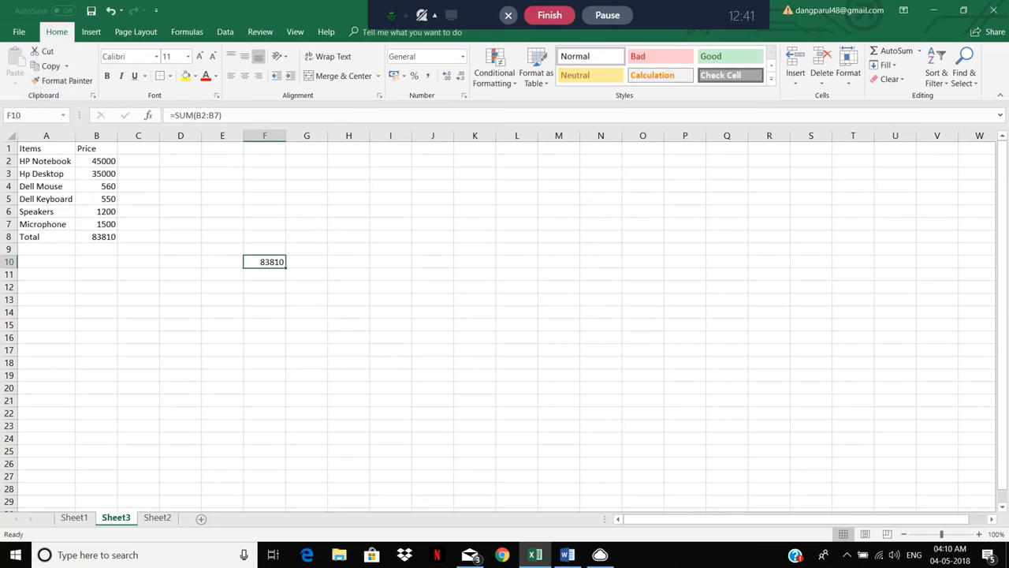
key("F2")
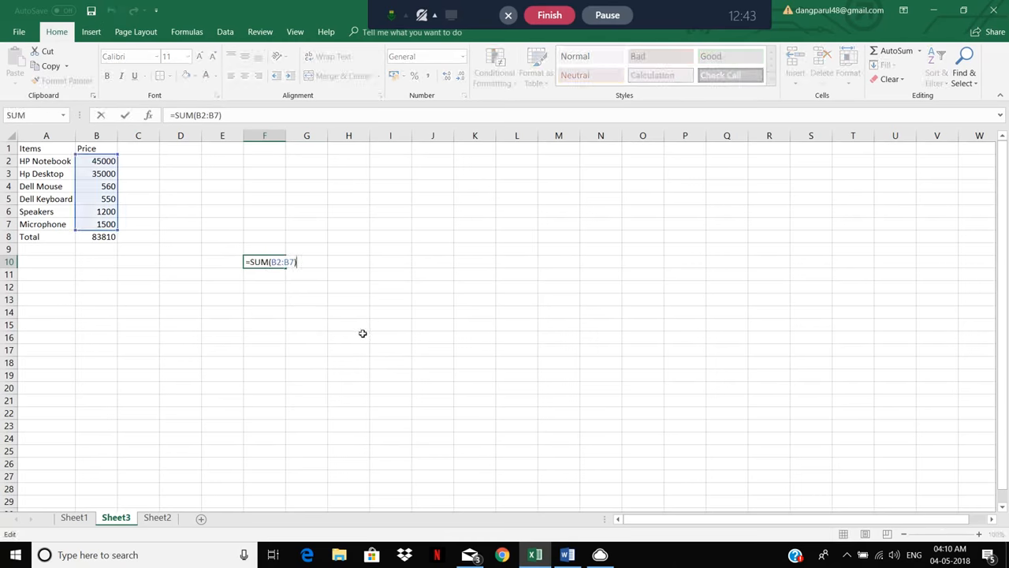
left_click(363, 334)
left_click(273, 262)
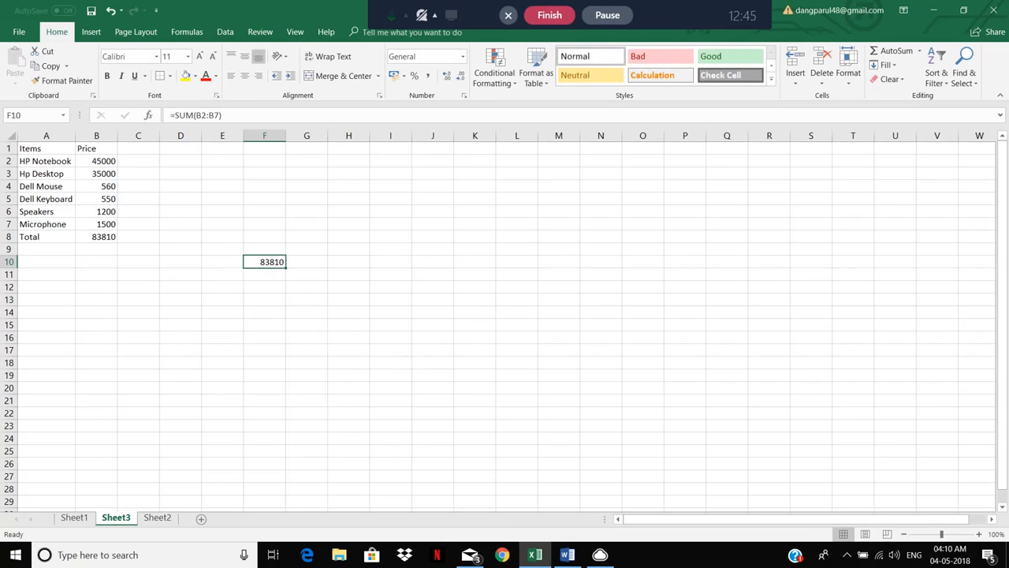
key("F2")
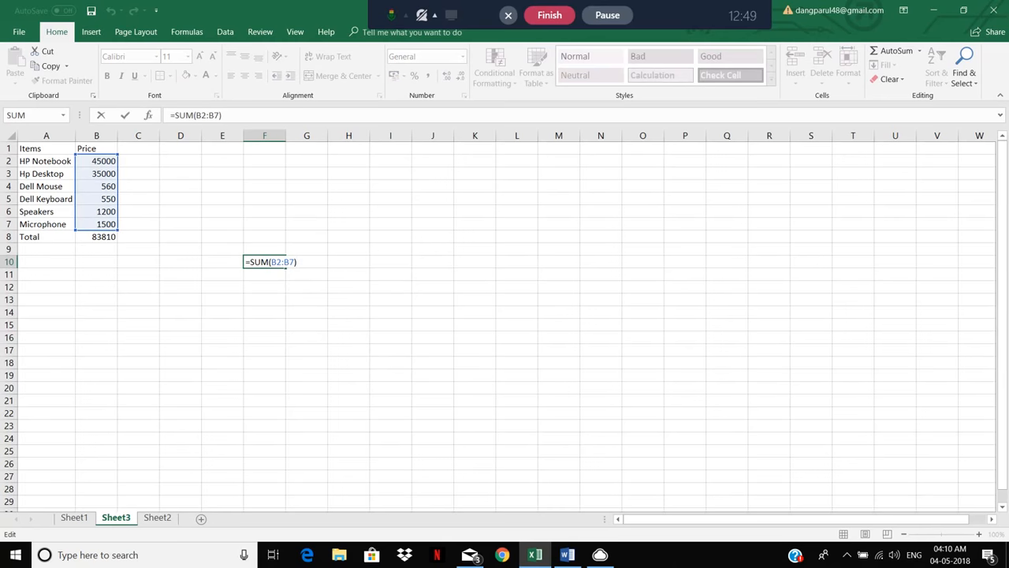
key("Return")
Enter =count(B2:B7) in cell F11 to count the price entries, and reselect F11 to check the formula.
type("=")
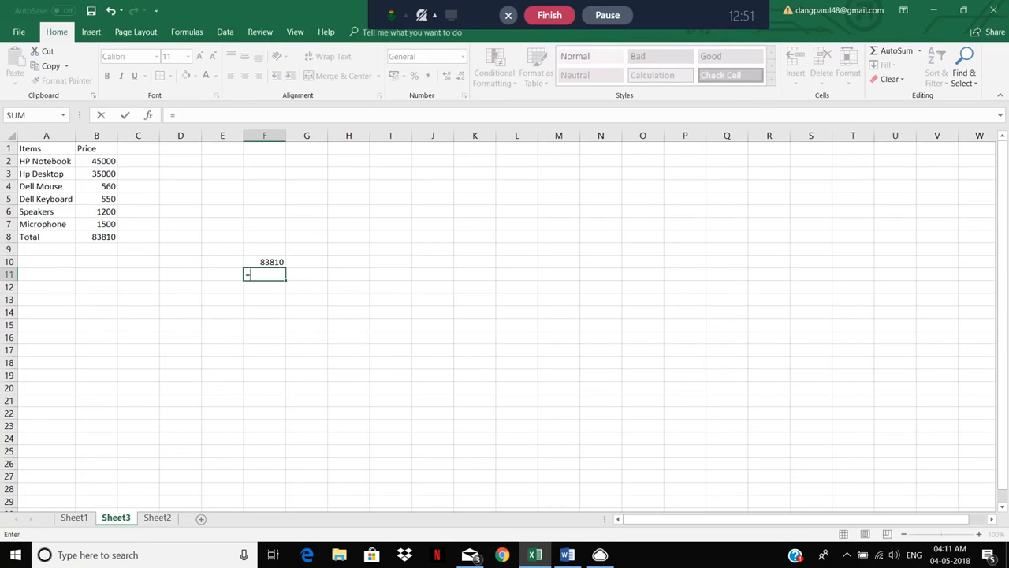
type("count")
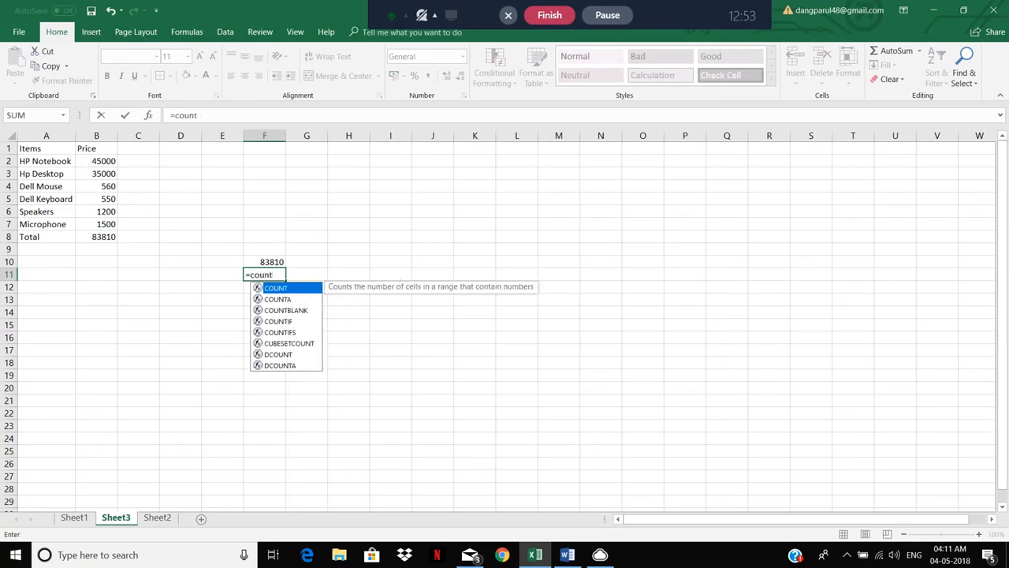
type("(")
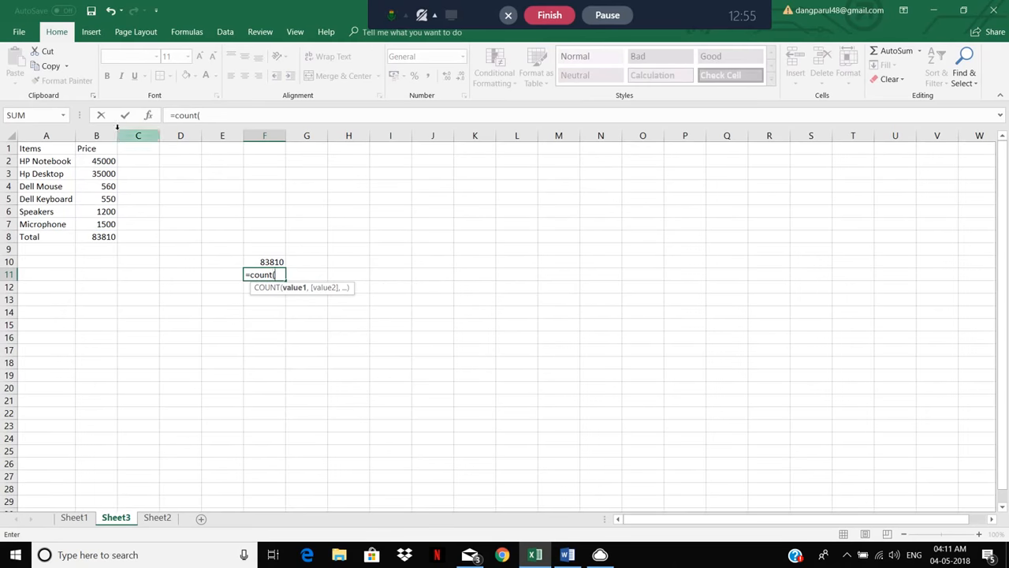
left_click_drag(100, 160, 116, 227)
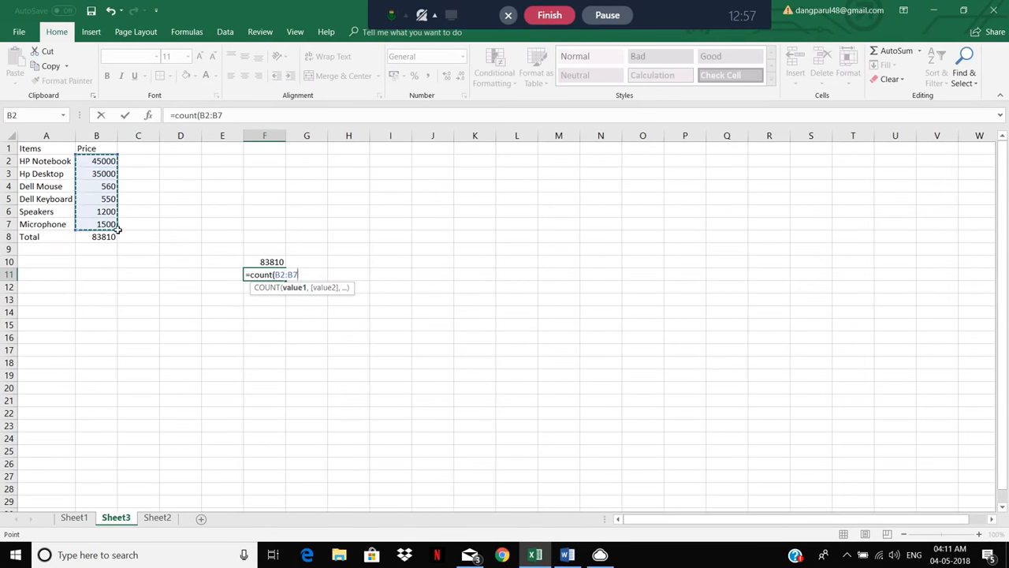
type(")")
key("Return")
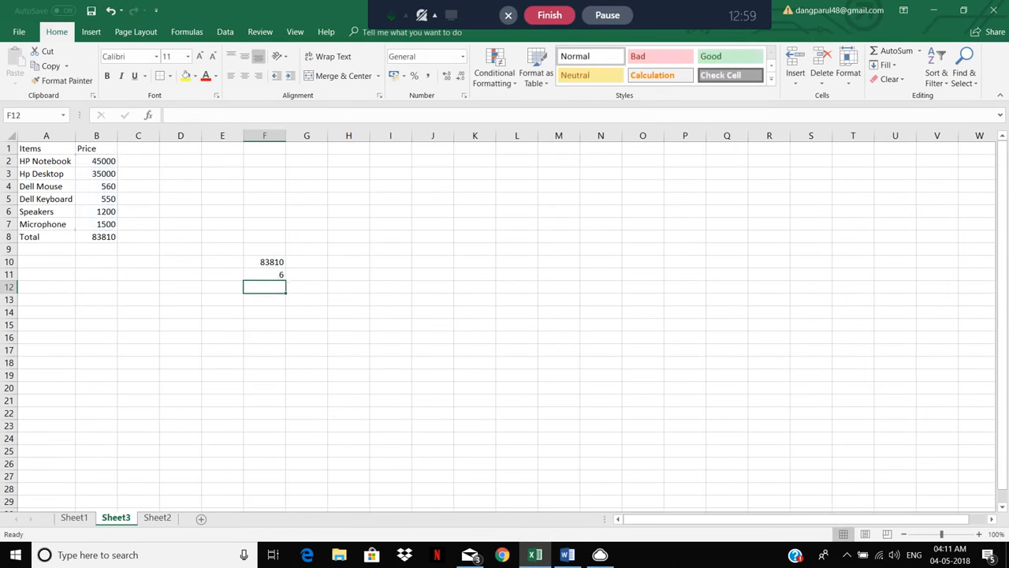
key("Up")
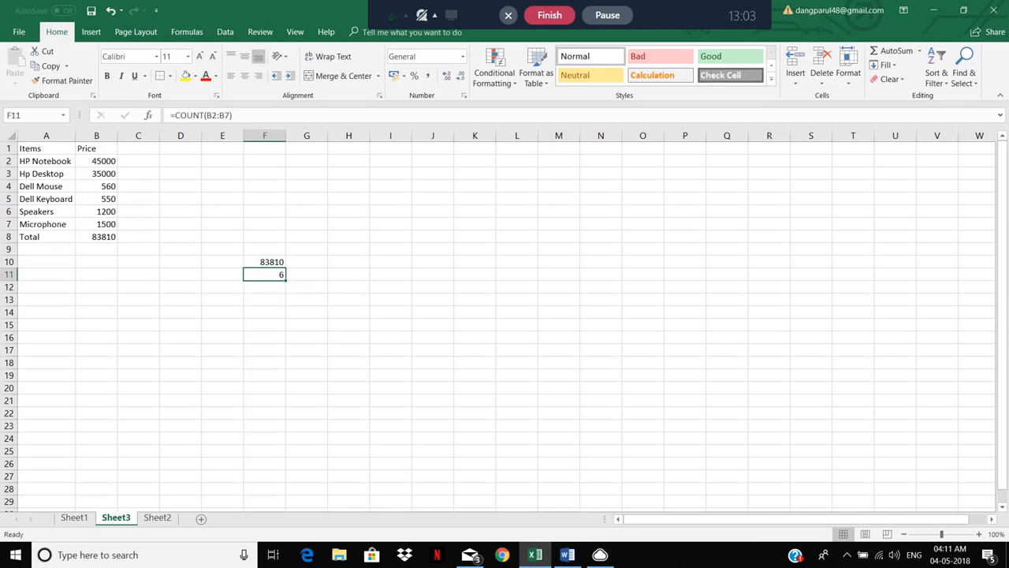
left_click(324, 249)
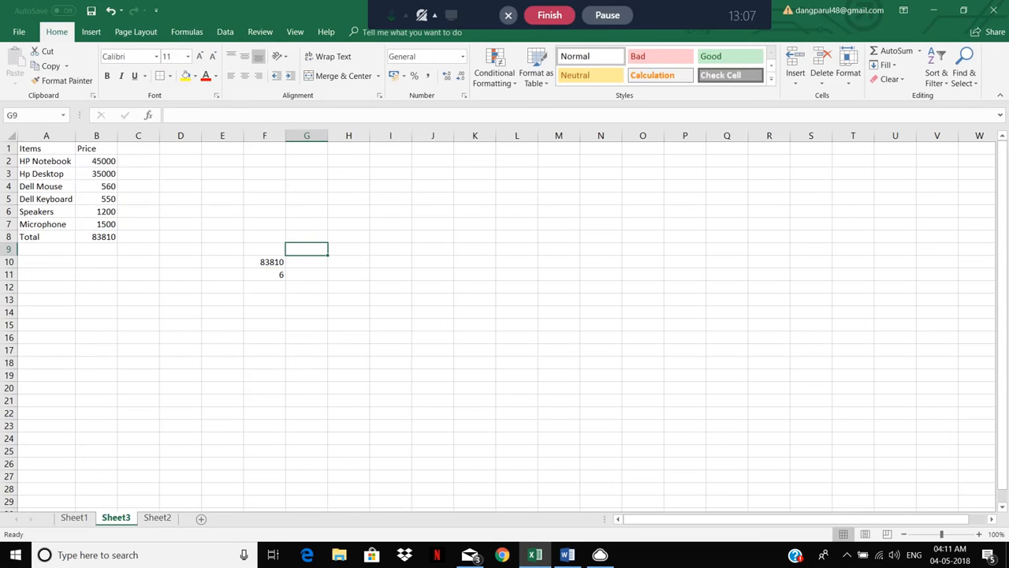
left_click(404, 251)
left_click(451, 212)
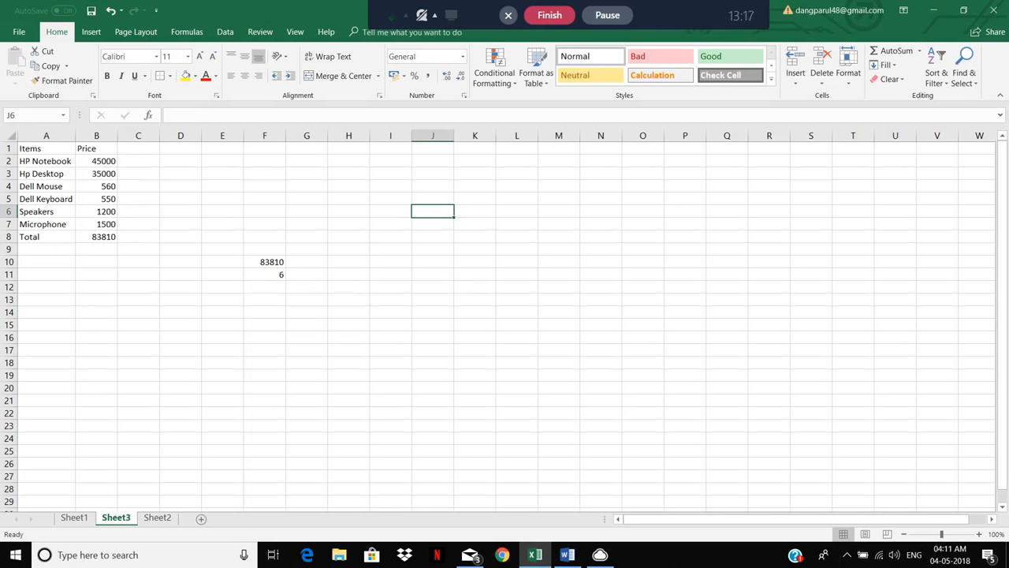
left_click(363, 209)
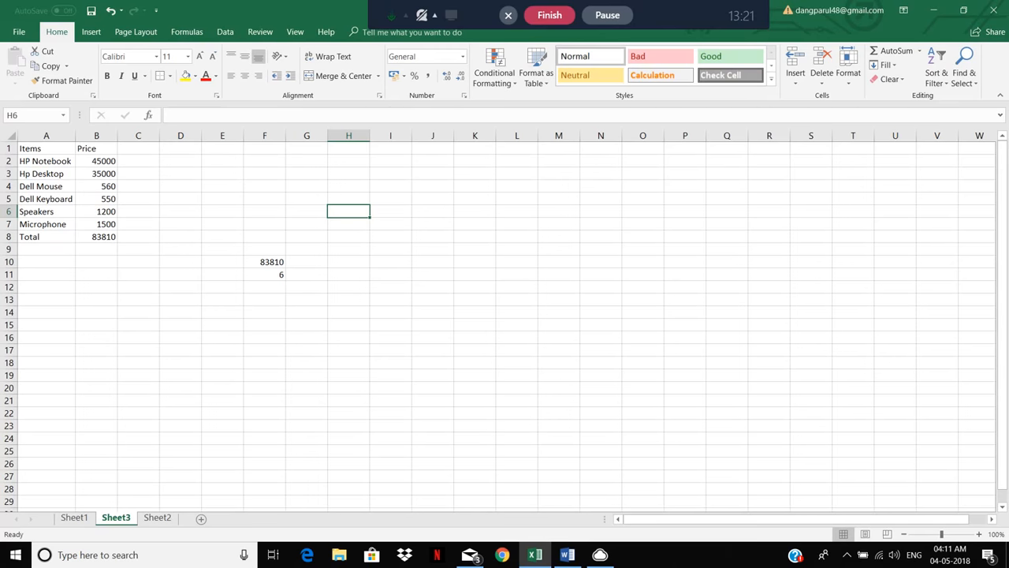
Enter =b2 in cell K10 to pull in the HP Notebook price, and reselect K10 to check its formula.
left_click(97, 160)
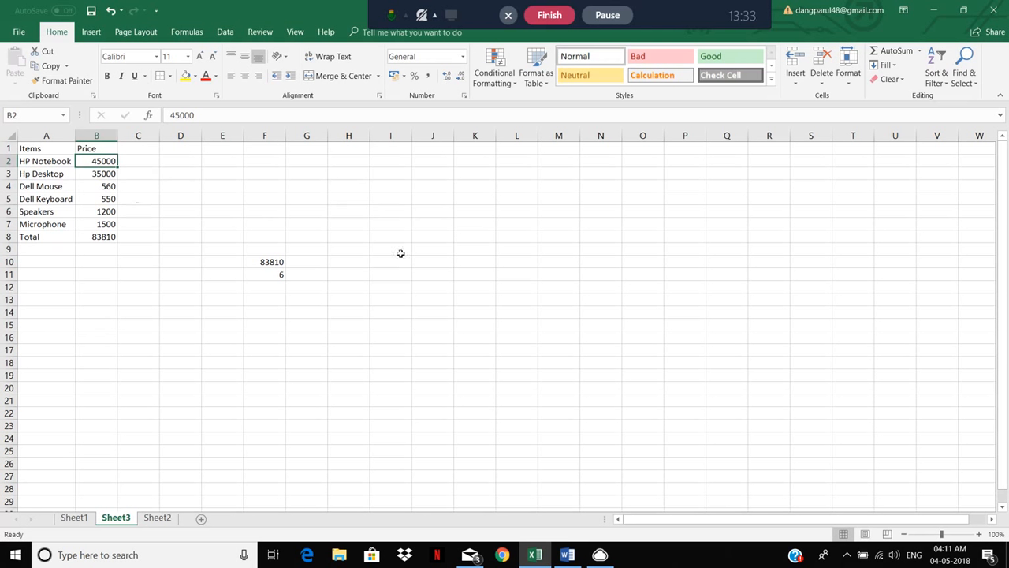
left_click(470, 263)
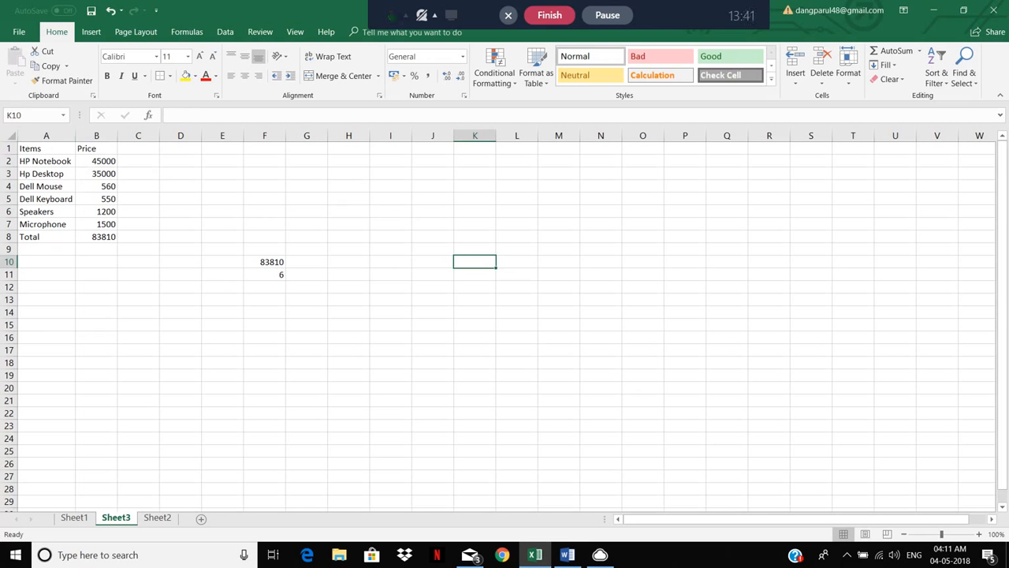
type("=")
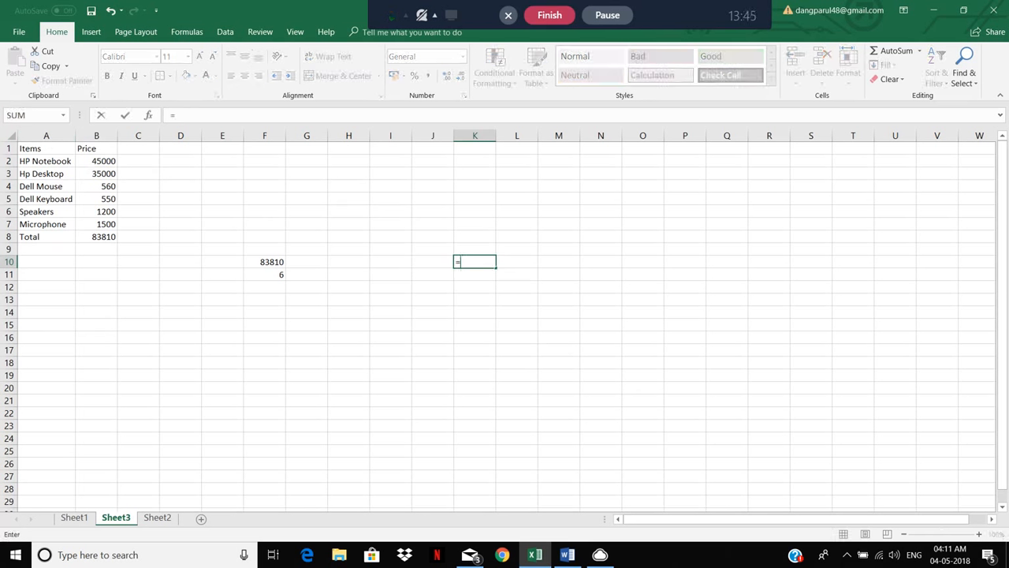
type("b2")
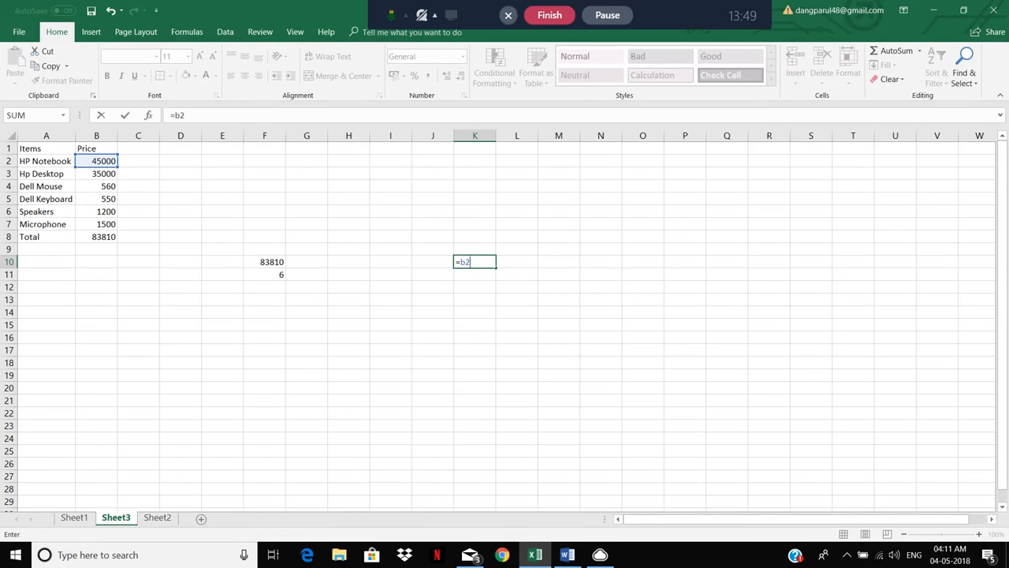
key("Return")
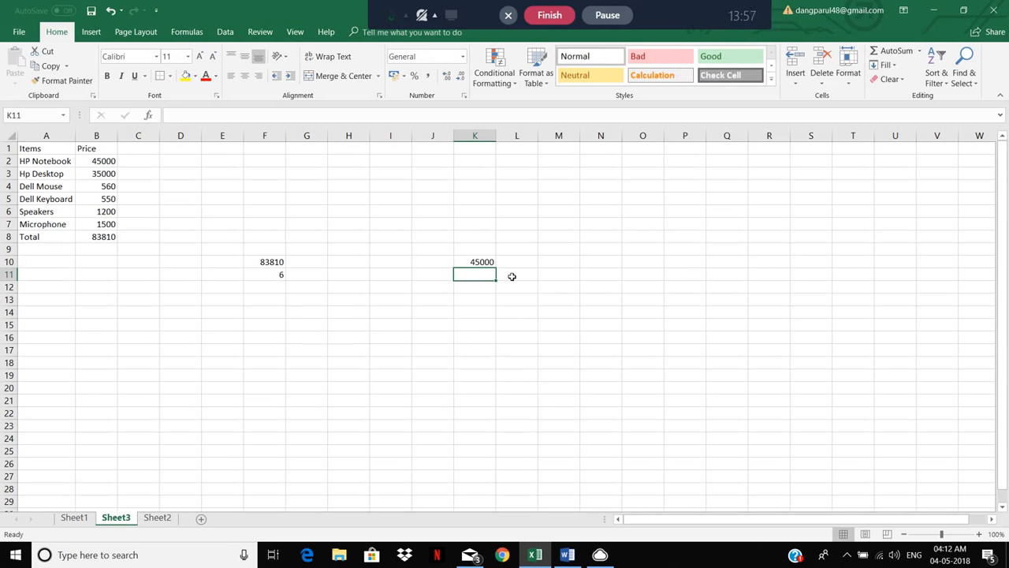
left_click(487, 261)
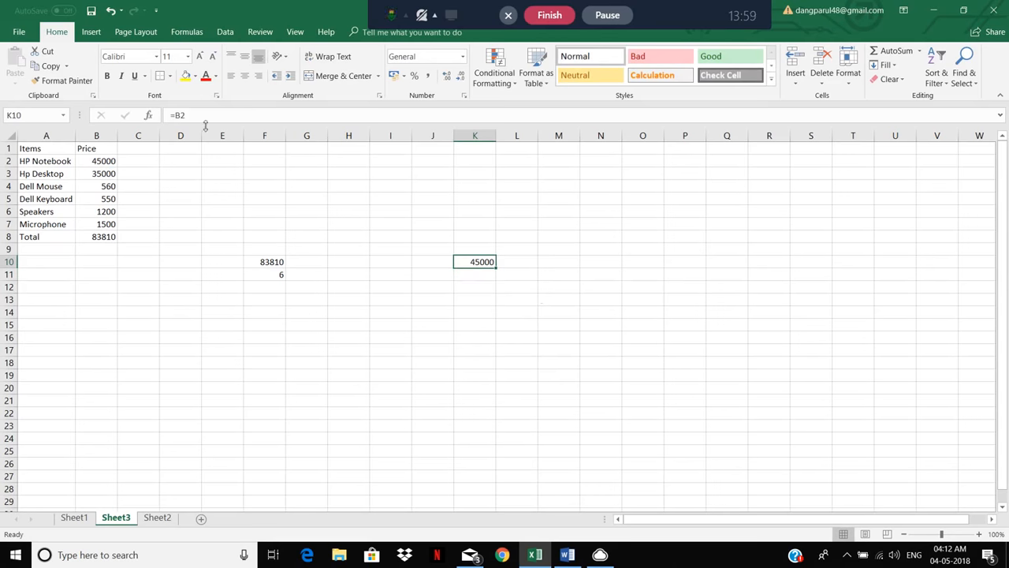
left_click(442, 314)
left_click(480, 263)
left_click(617, 16)
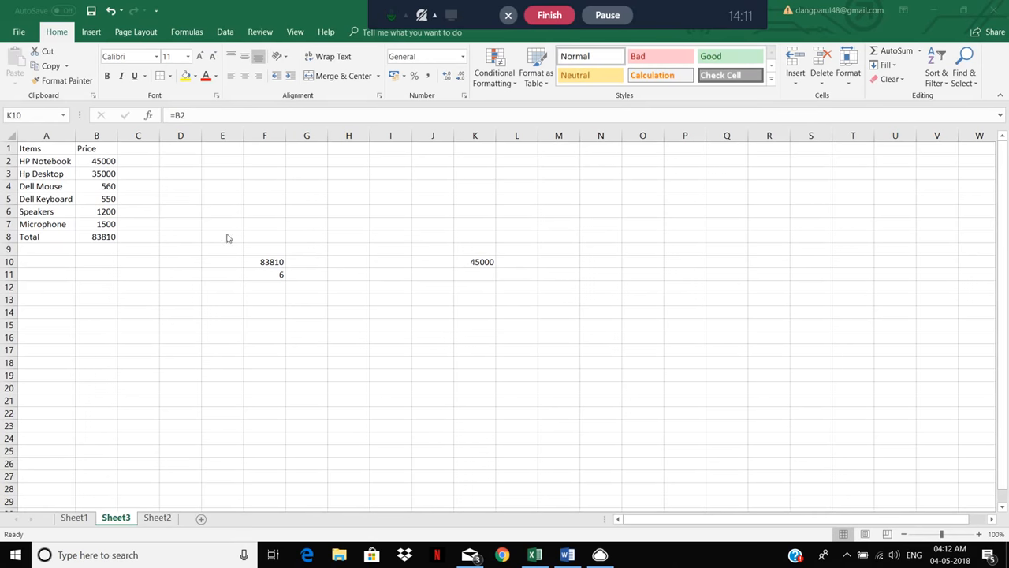
double_click(275, 265)
left_click(276, 265)
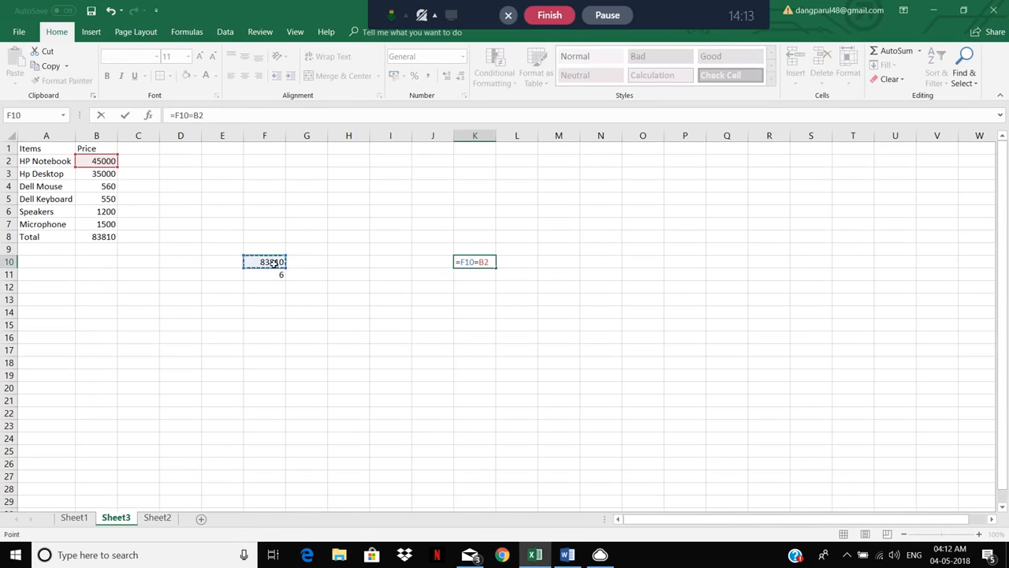
key("Escape")
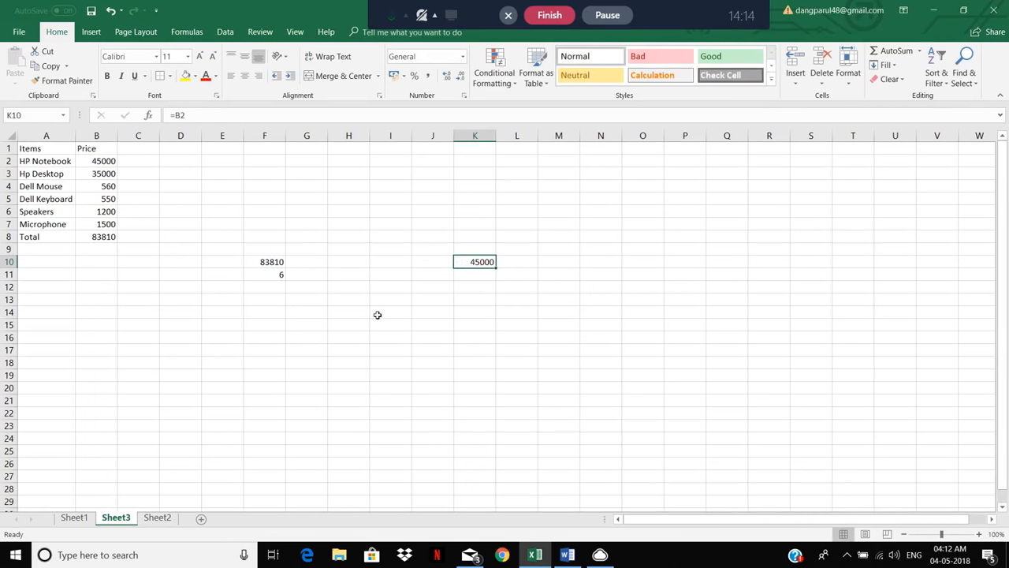
Examine the F10 sum formula in edit mode, leave it as it is, and select the prices in B2:B7 that it references.
left_click(484, 329)
left_click(275, 265)
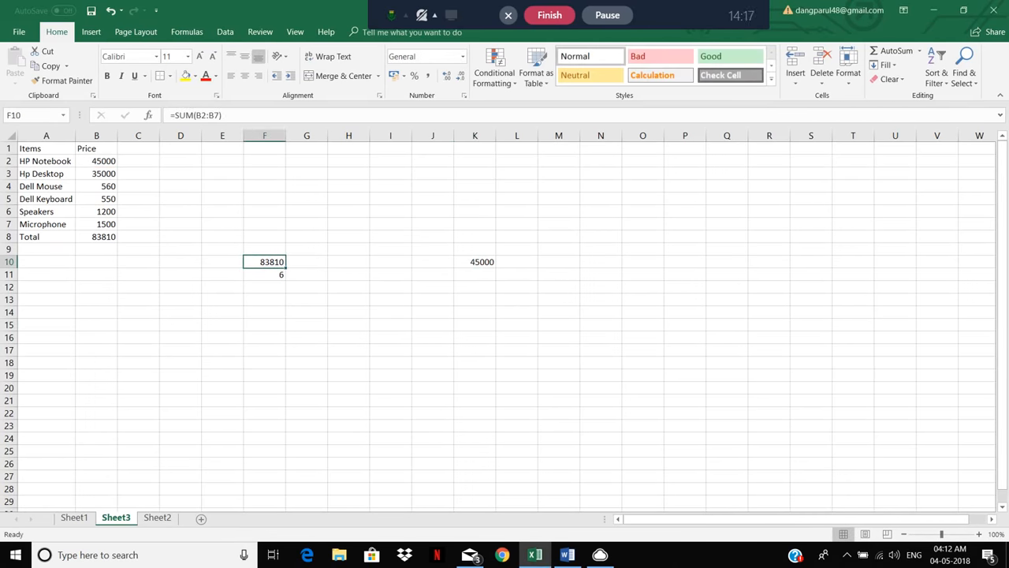
key("F2")
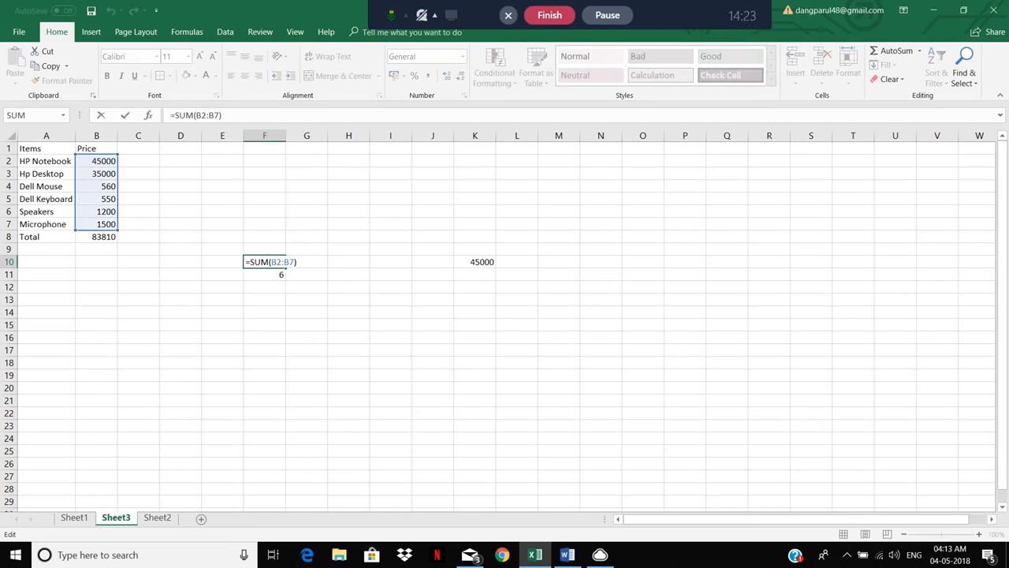
key("shift+Right")
key("shift+Right")
key("shift+Right")
key("shift+Right")
left_click(326, 313)
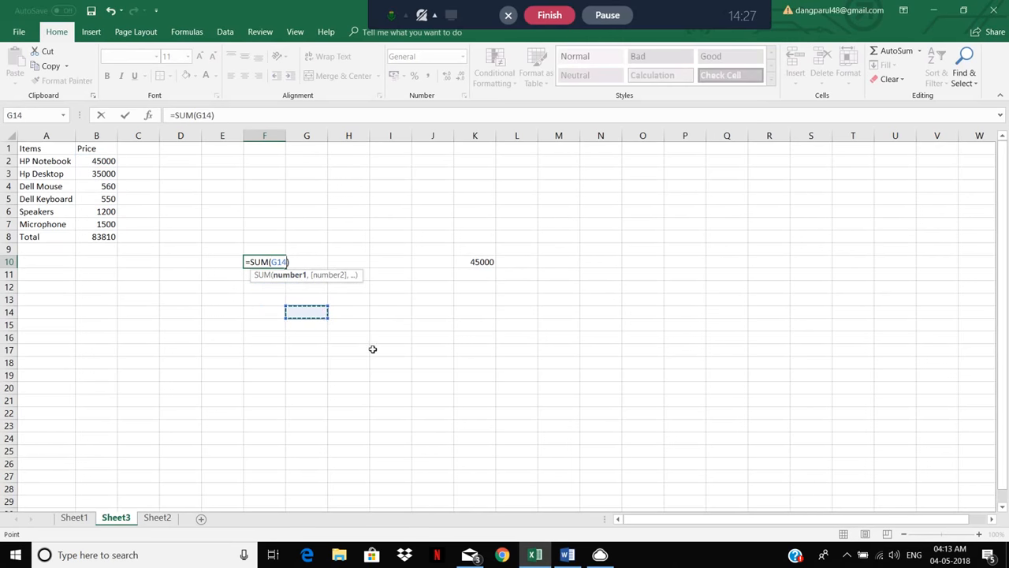
key("Escape")
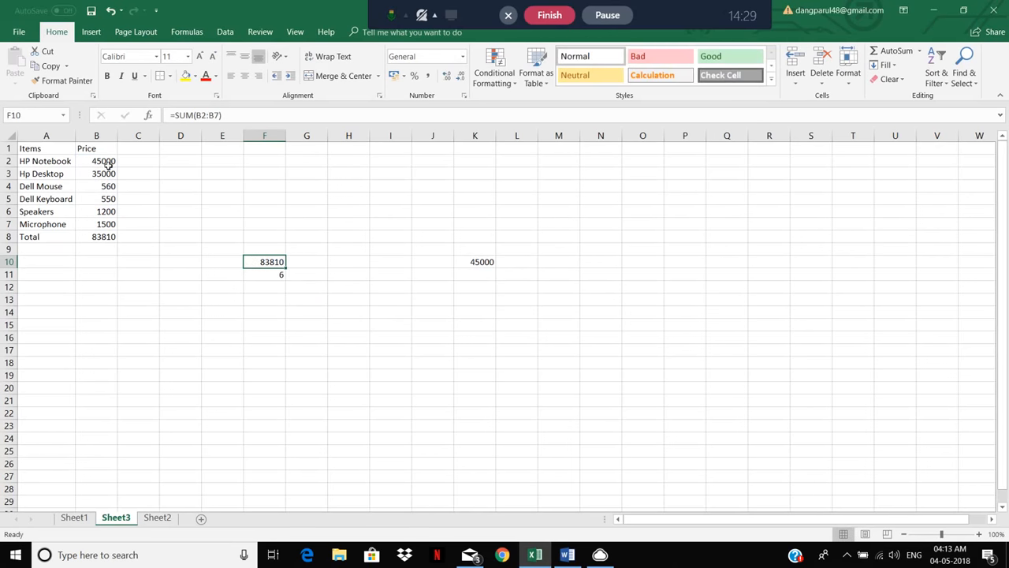
left_click_drag(109, 166, 115, 225)
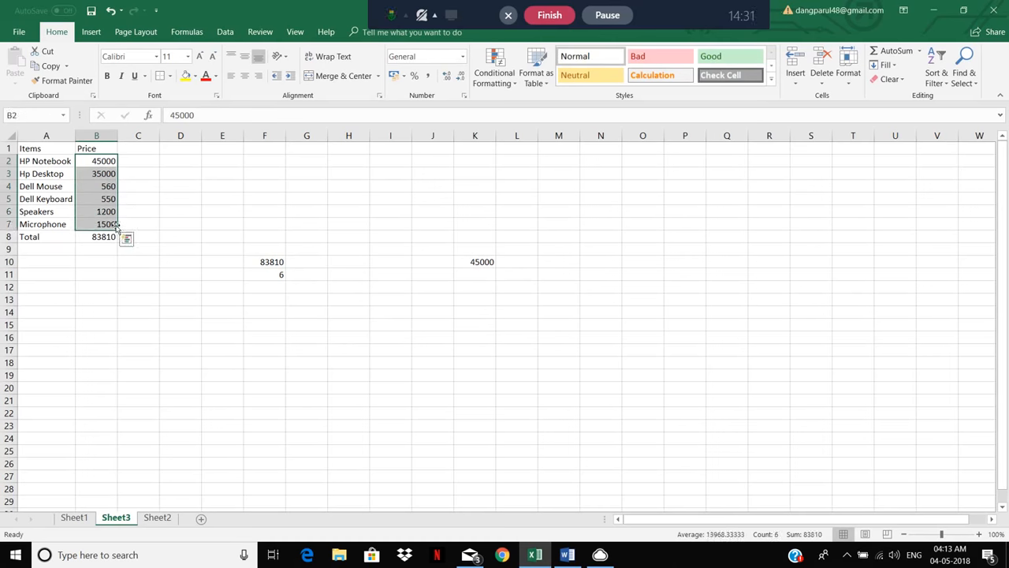
Set the Hp Desktop price in B3 to 33000 and check the totals in B8 and F10.
left_click(105, 175)
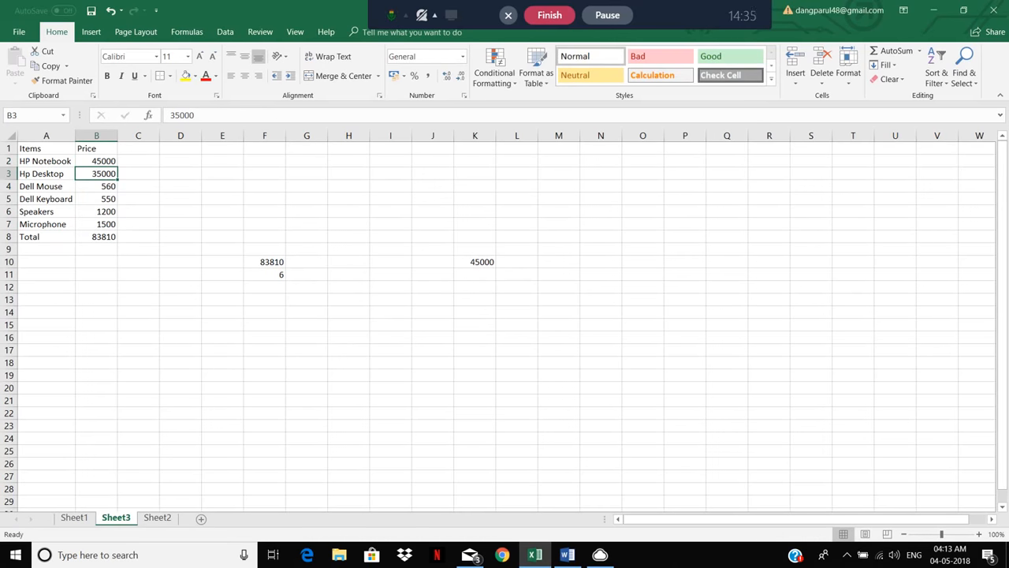
type("33")
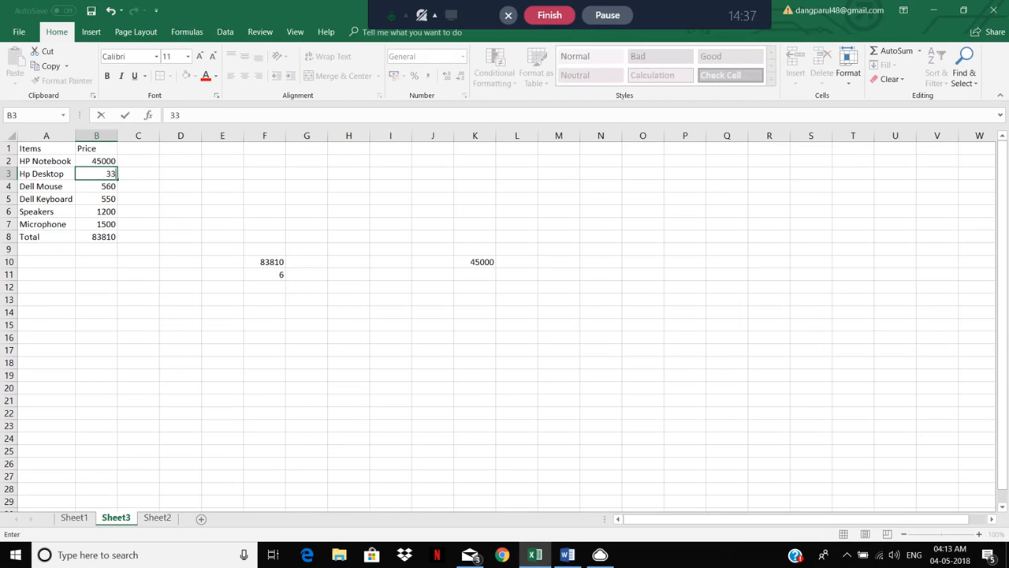
type("000")
key("Return")
left_click(103, 237)
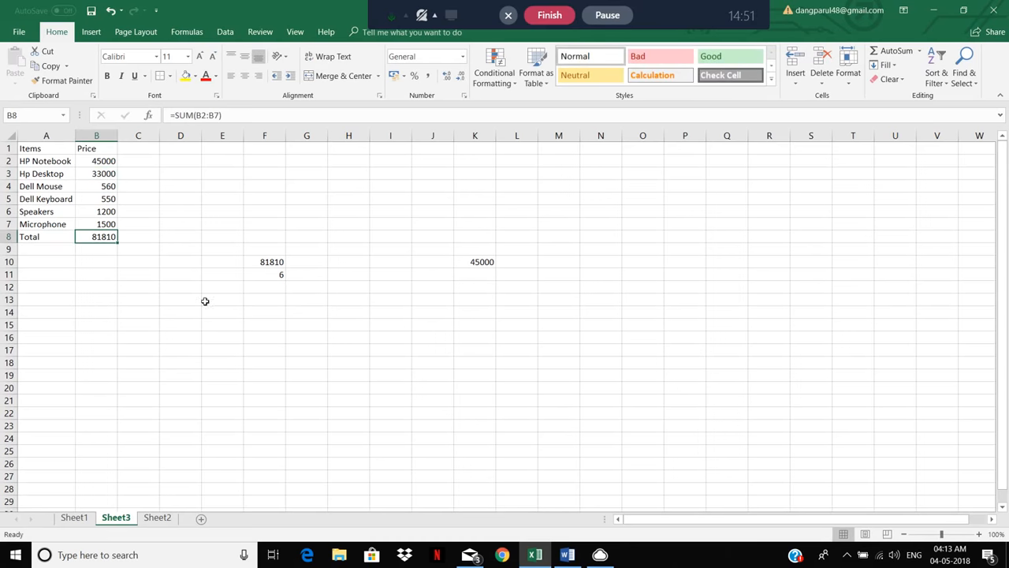
left_click(266, 262)
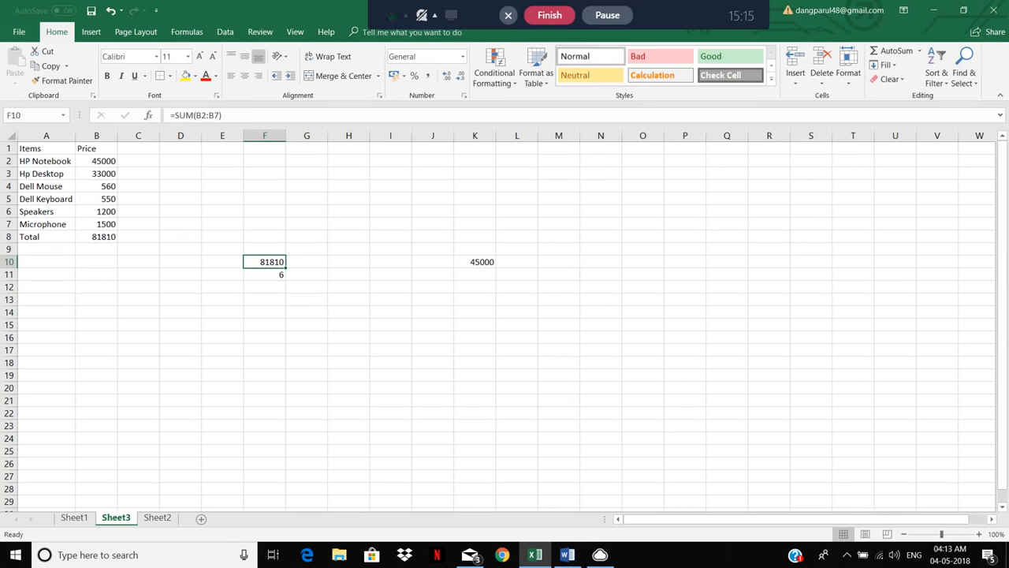
Set the HP Notebook price in B2 to 44000 and check the linked cell K10.
left_click(108, 161)
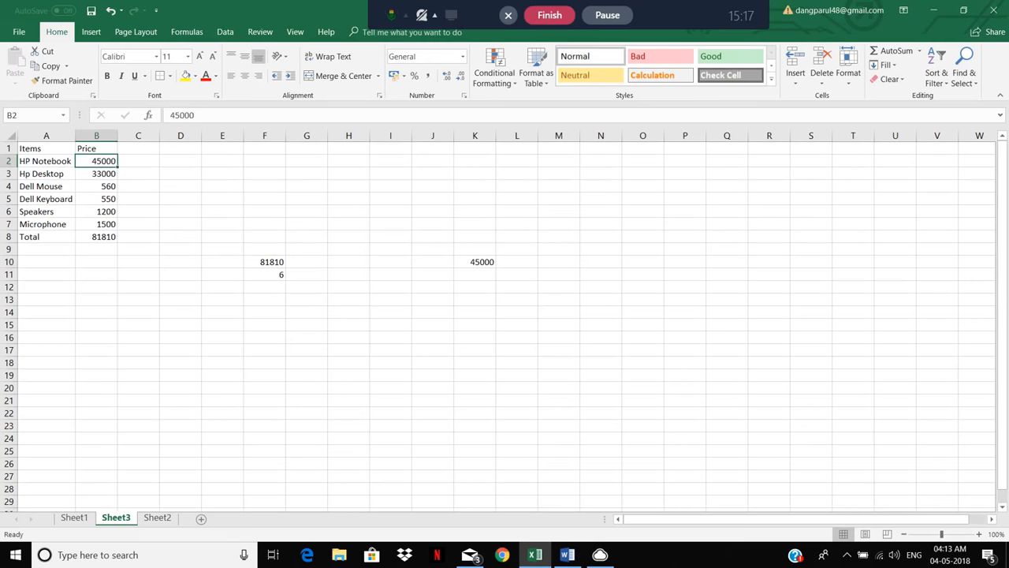
type("44000")
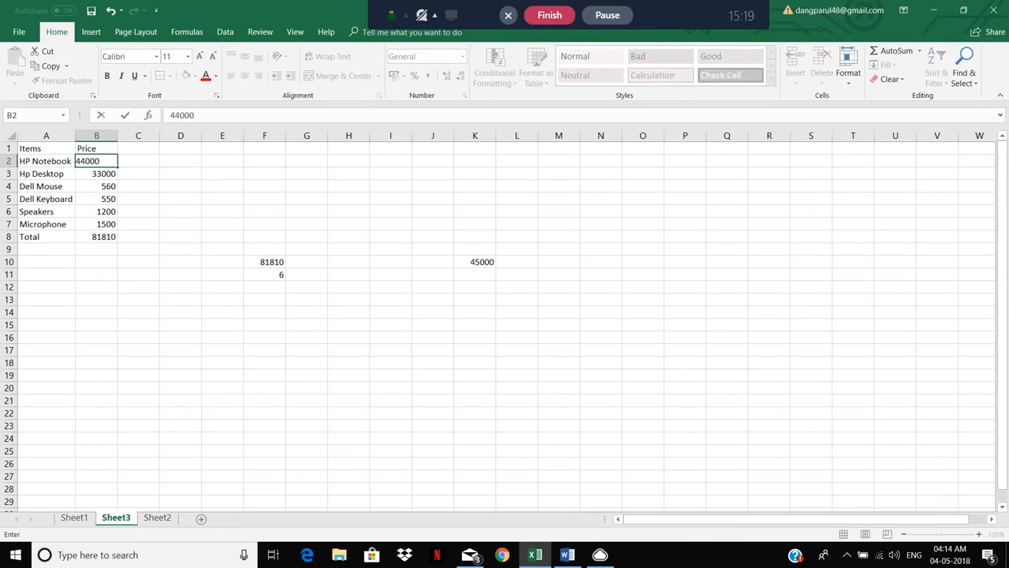
key("Return")
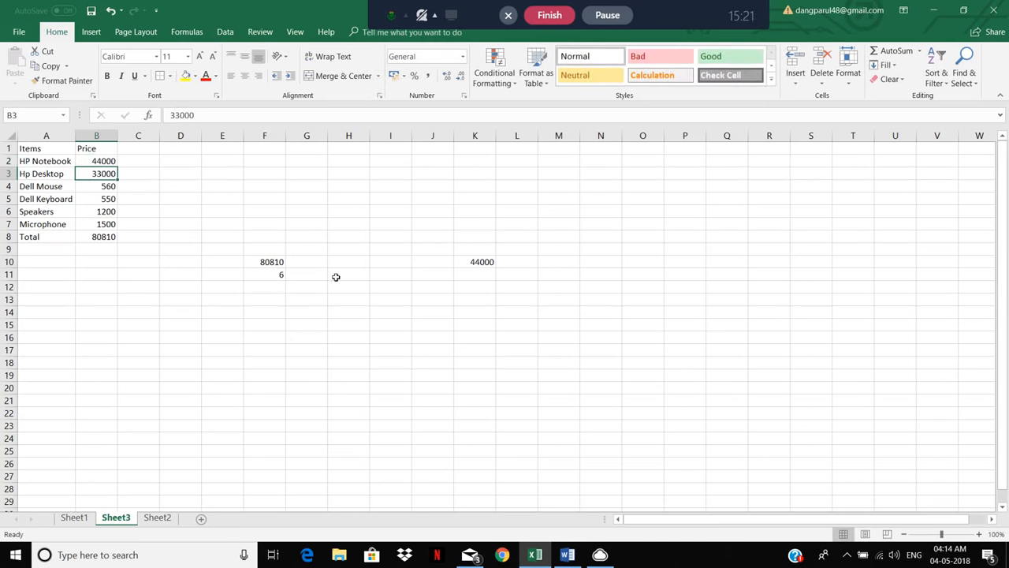
left_click(486, 262)
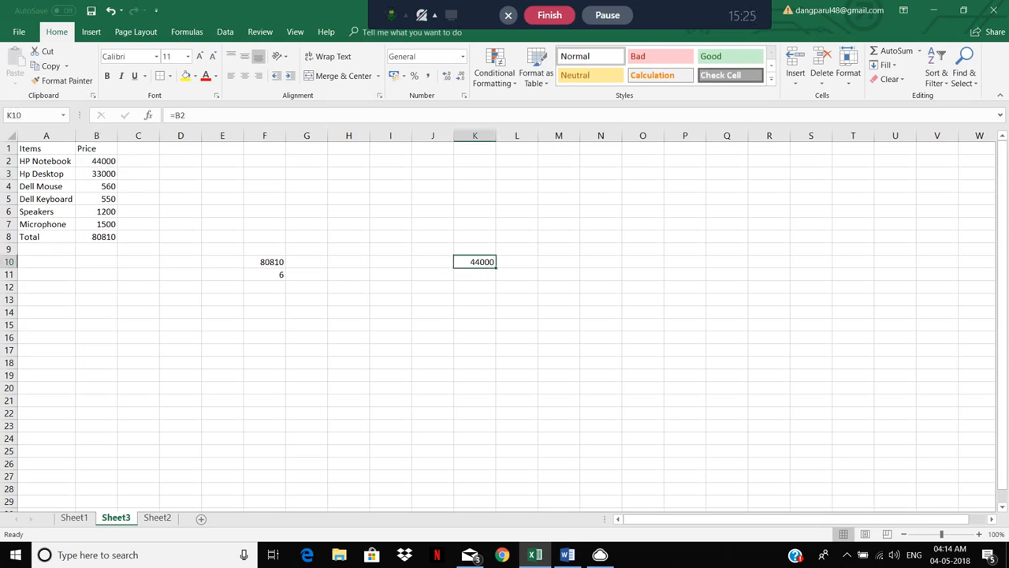
left_click(359, 288)
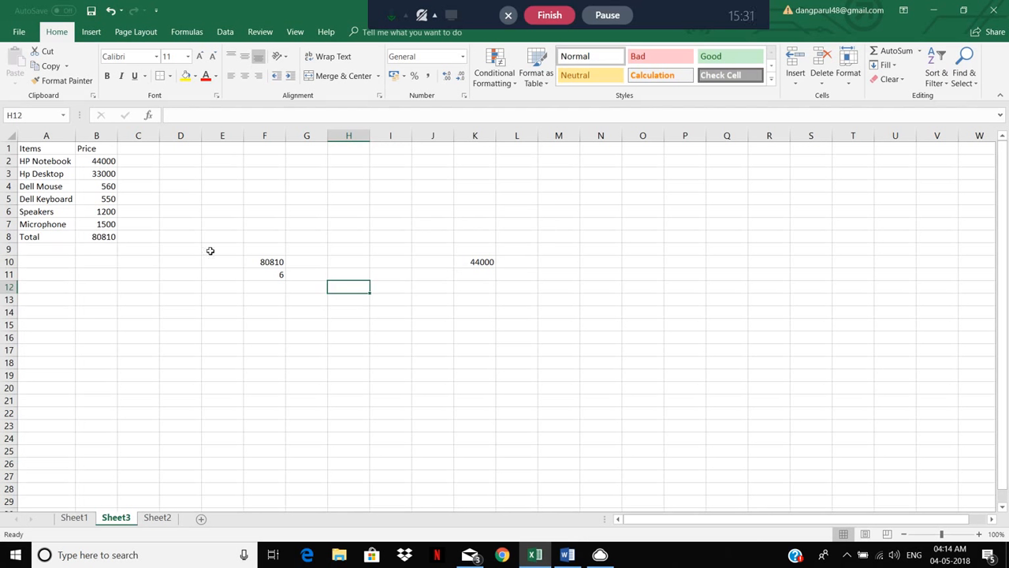
left_click(197, 309)
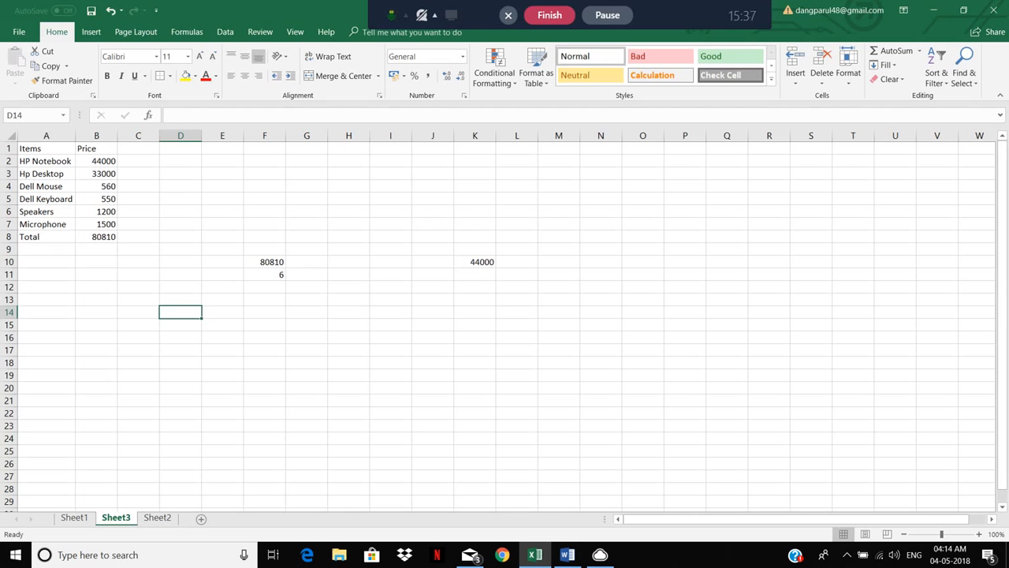
type("=")
key("Escape")
Begin a counting formula in cell F12 with =count(.
left_click(275, 286)
type("=cou")
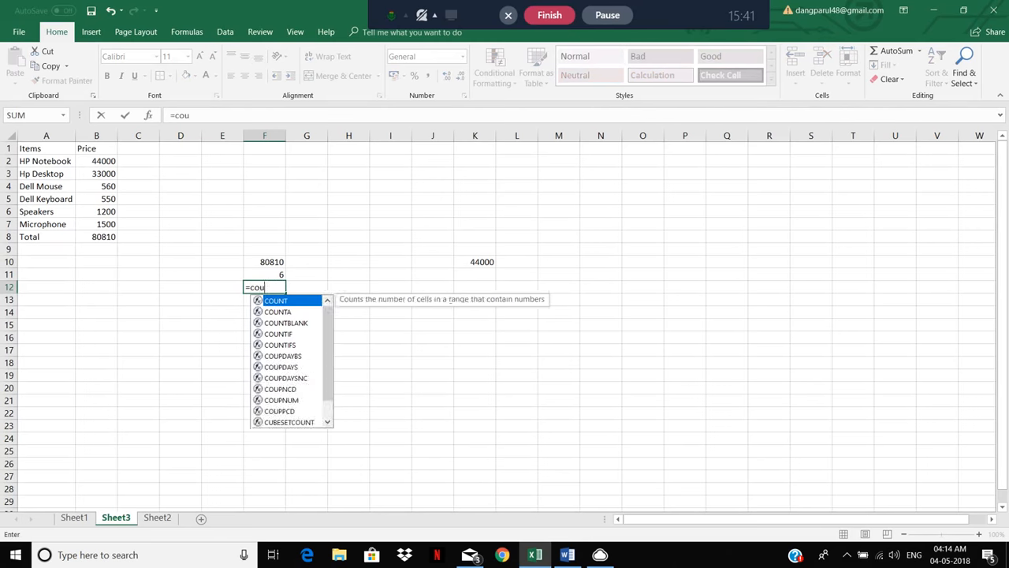
type("nt(")
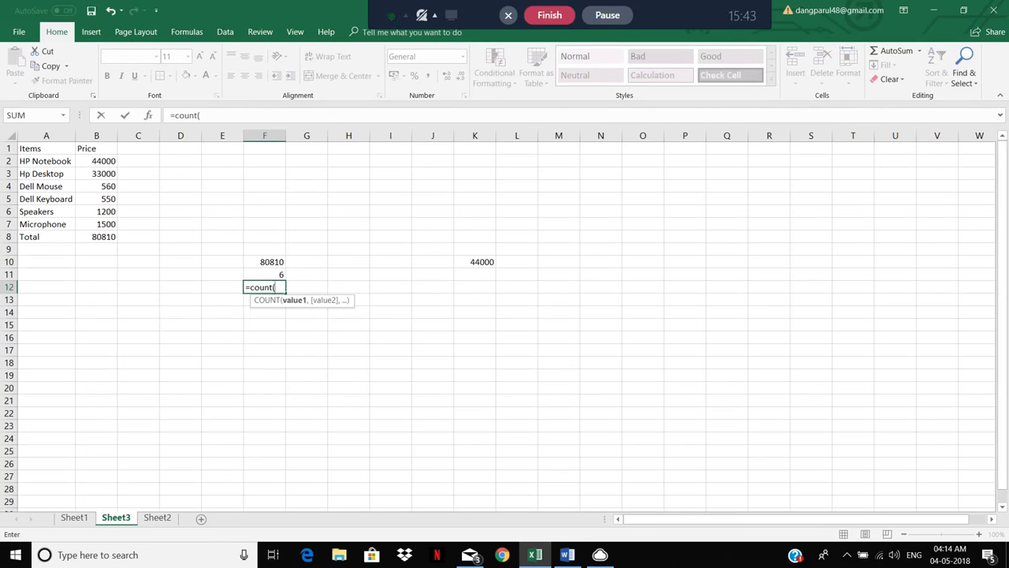
left_click_drag(22, 147, 95, 239)
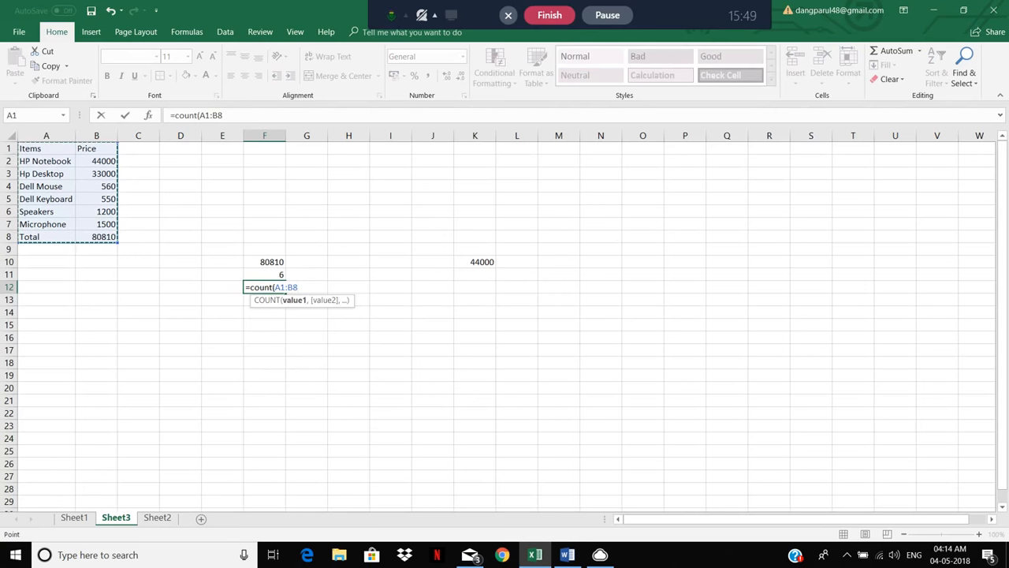
key("BackSpace")
key("BackSpace")
key("BackSpace")
key("BackSpace")
key("BackSpace")
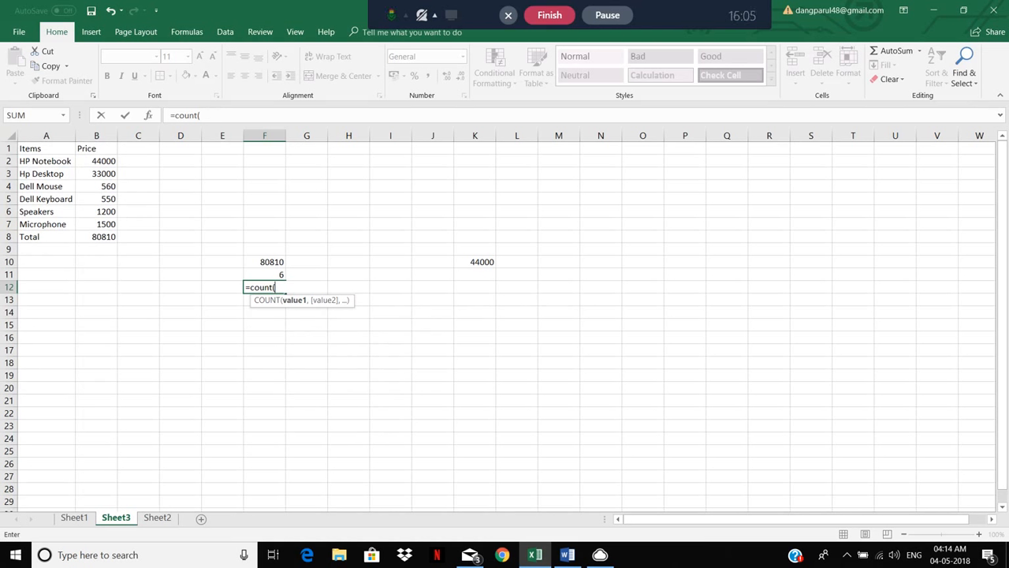
Complete the count formula in F12 with the range A1:B8 and enter it.
type("A1:")
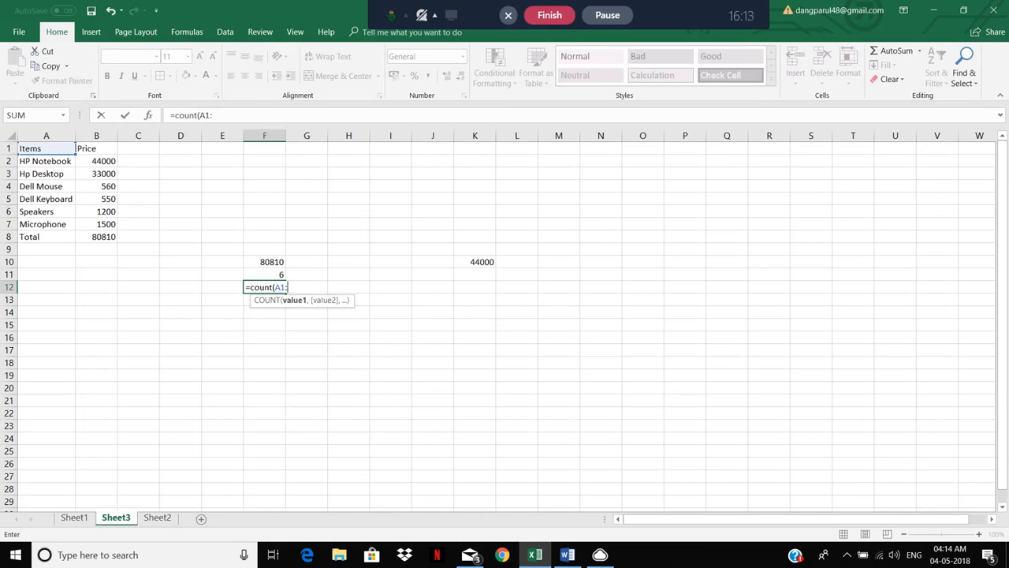
type("B")
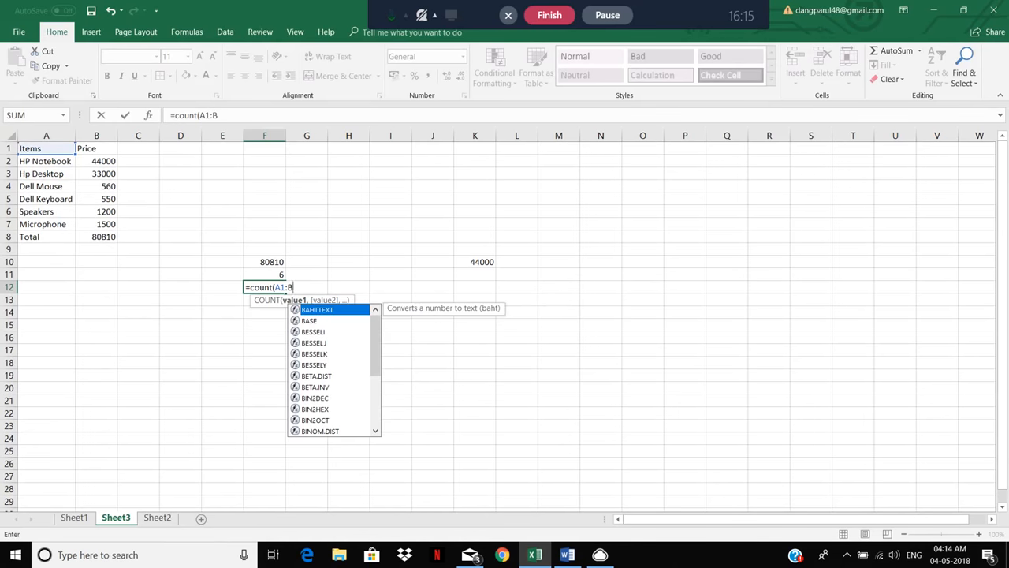
type("8")
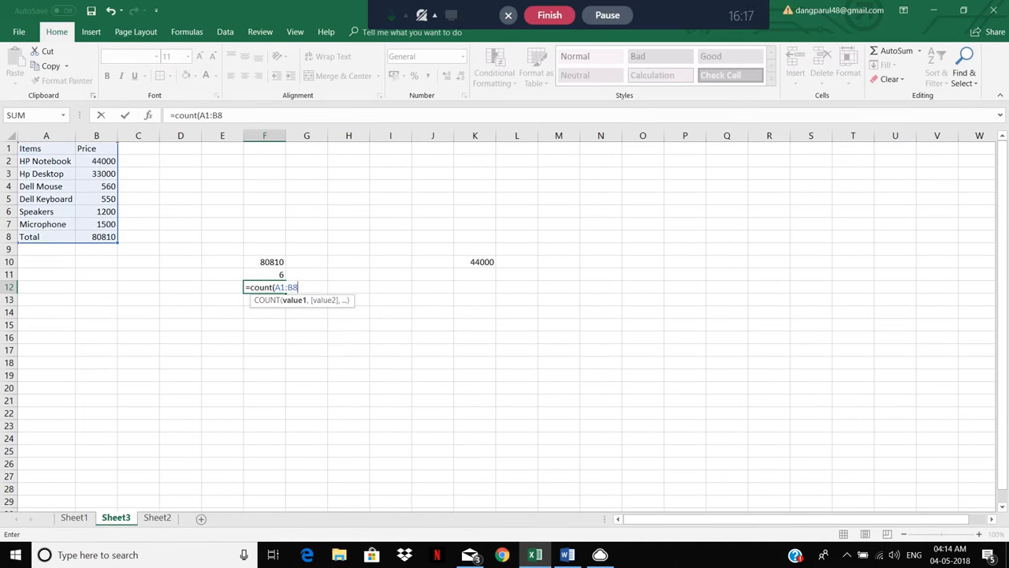
type(")")
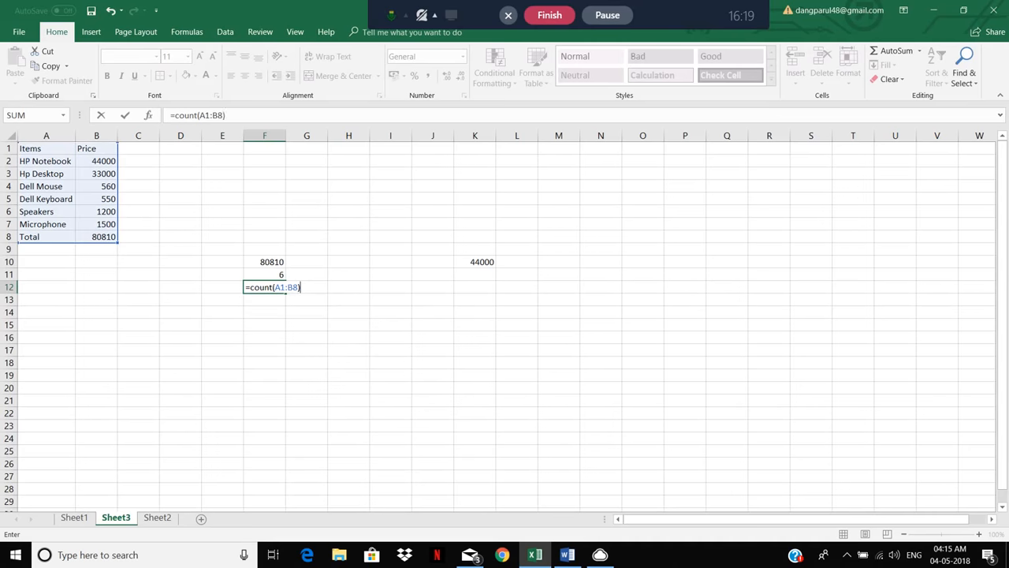
key("Return")
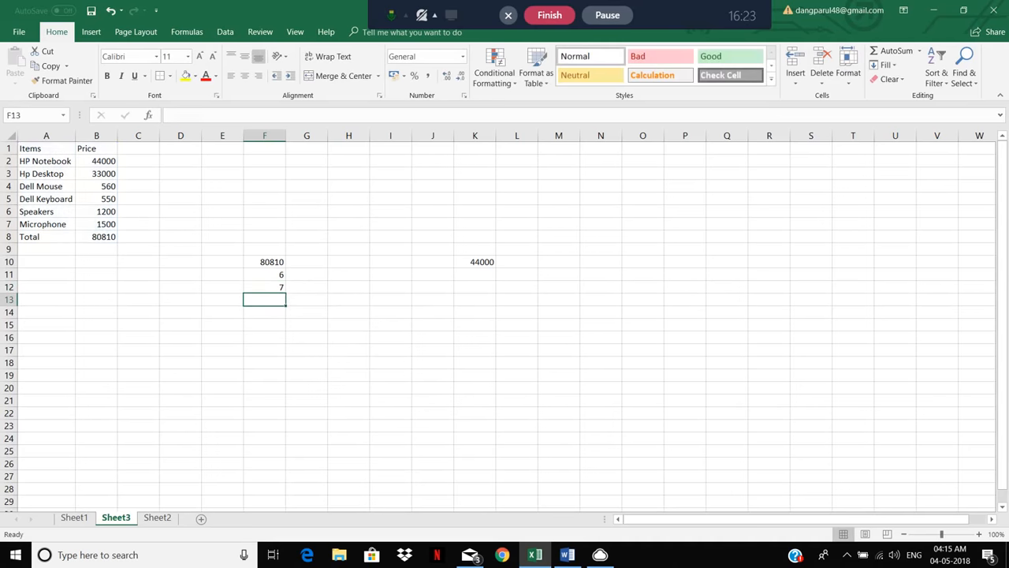
Dismiss the mail notification and examine the F12 count formula against its range A1:B8, leaving the formula as it is.
left_click(280, 287)
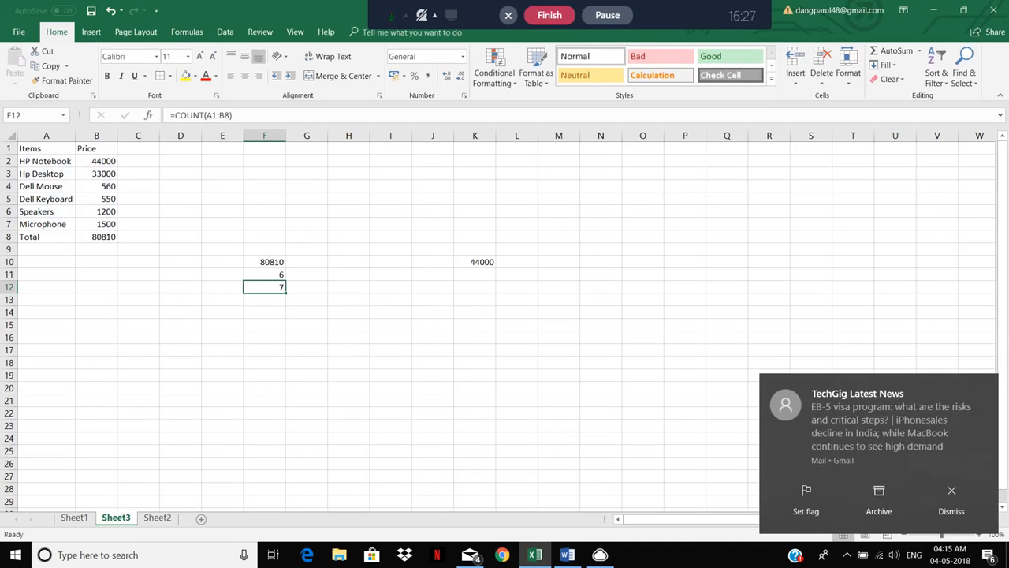
left_click(951, 497)
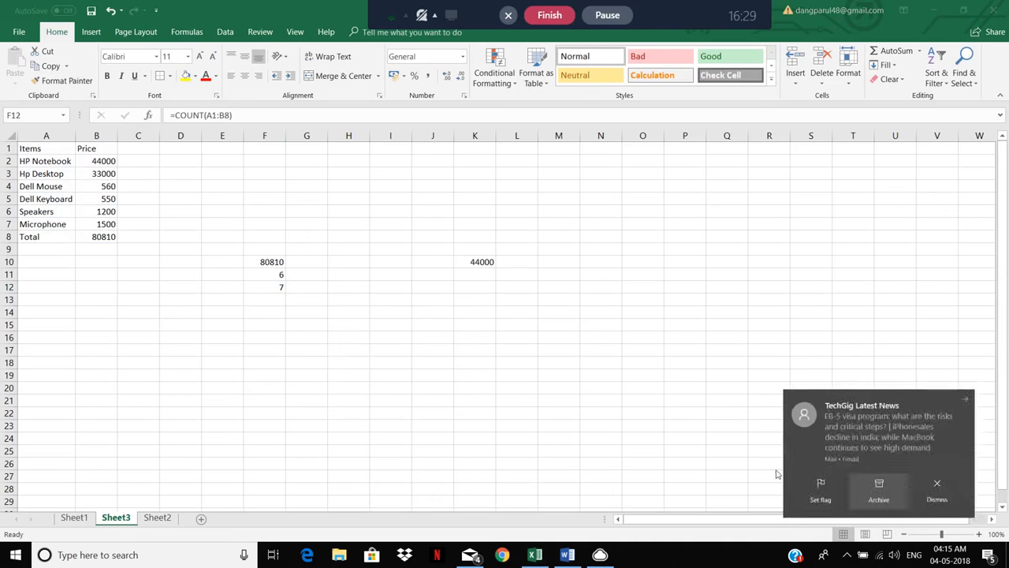
left_click(280, 287)
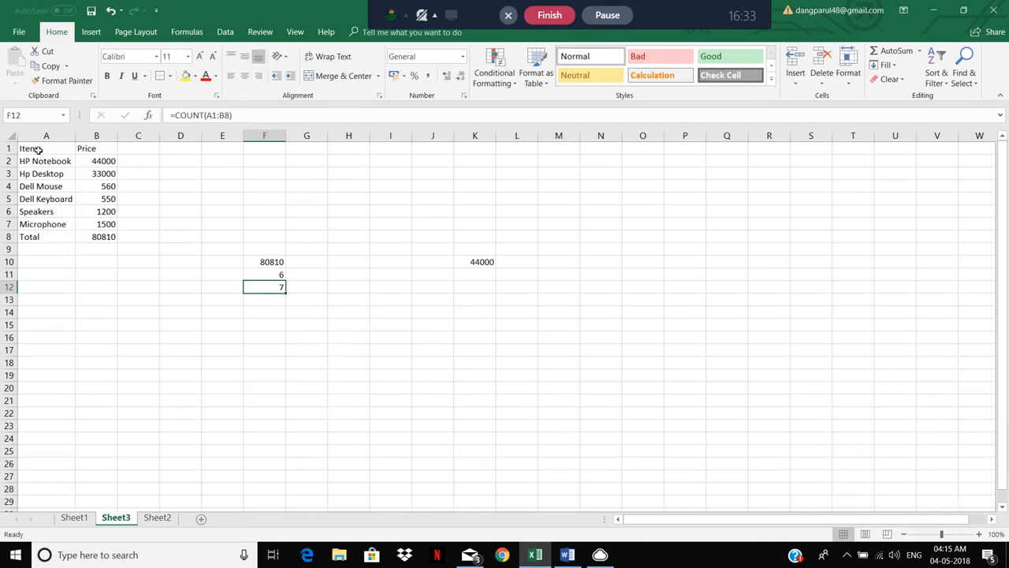
left_click_drag(31, 148, 102, 236)
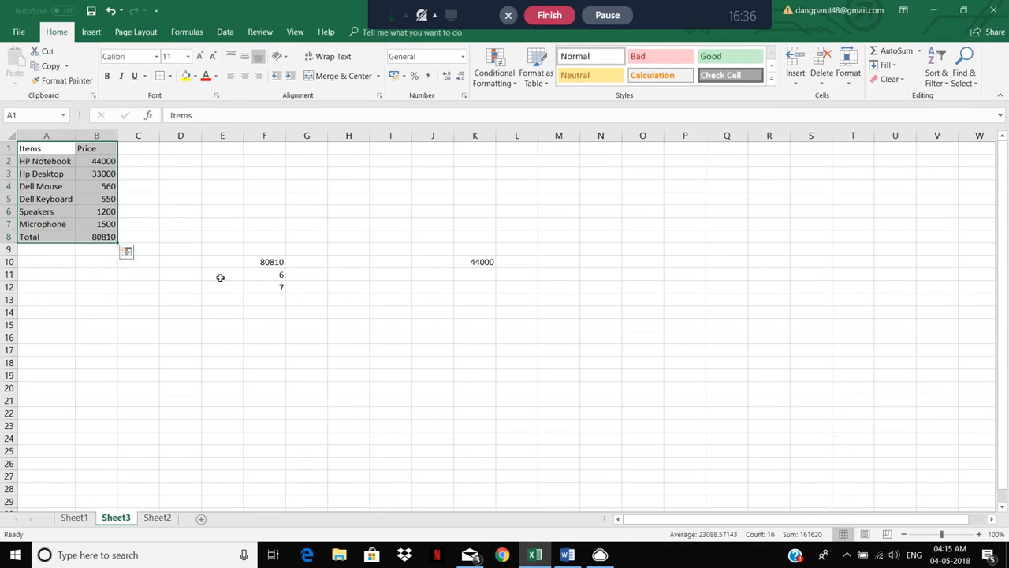
left_click(276, 288)
key("XF86MonBrightnessDown")
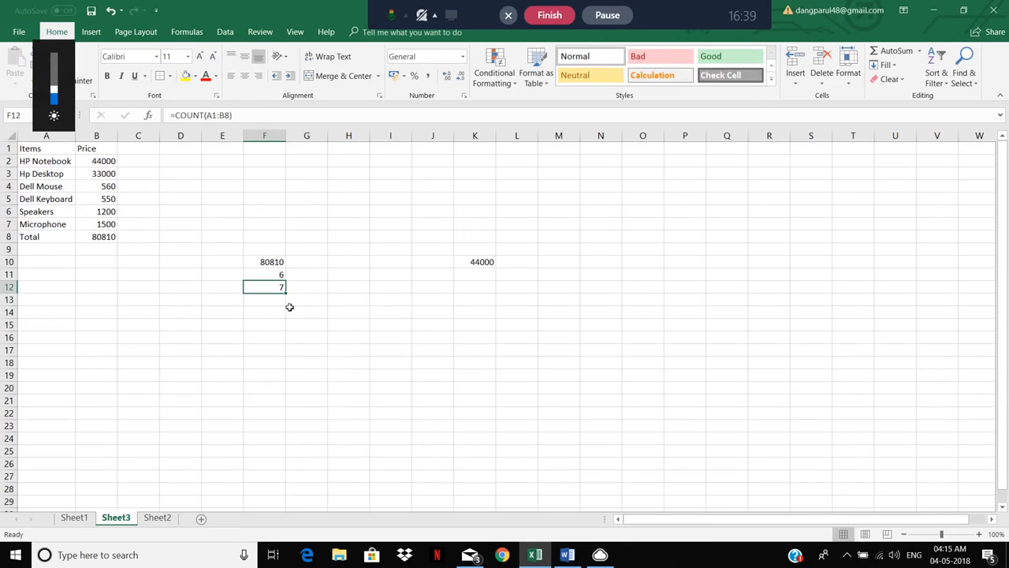
left_click(317, 354)
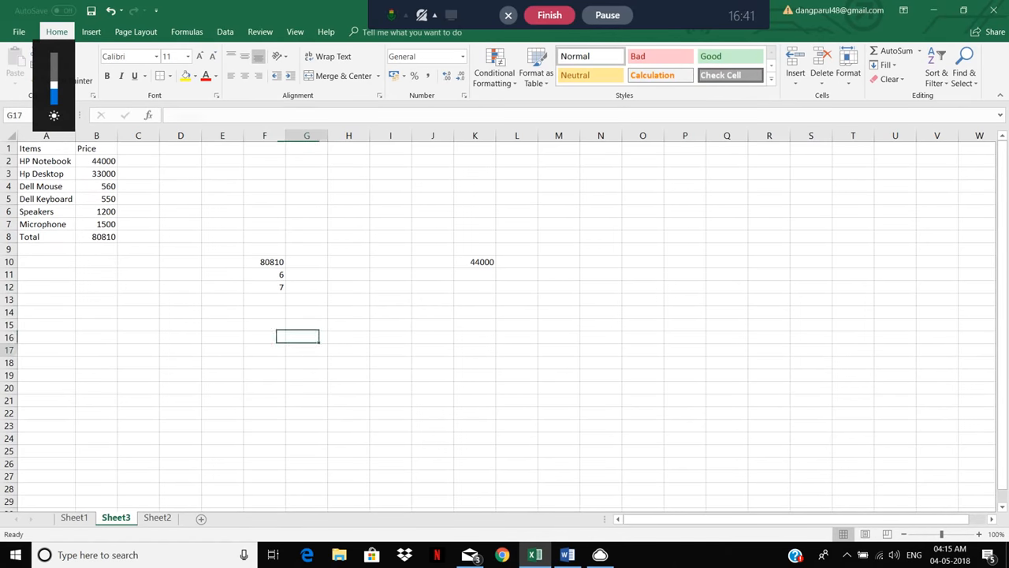
left_click(273, 288)
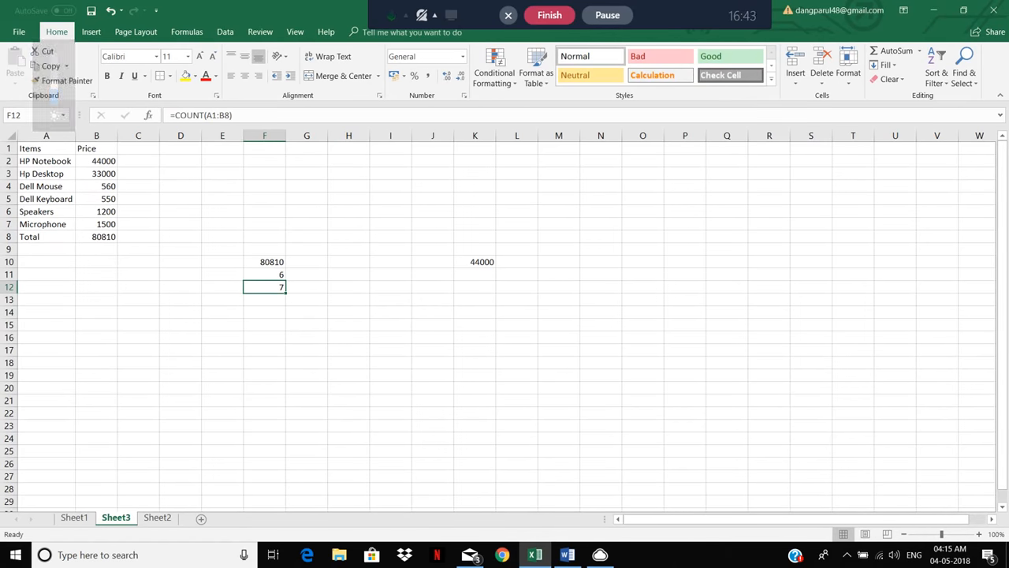
key("F2")
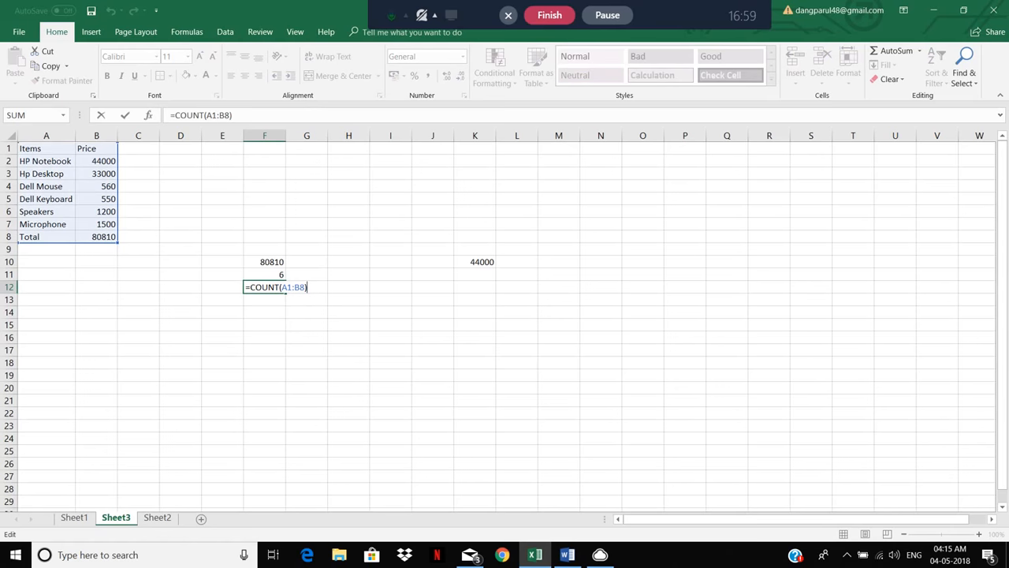
key("Return")
Count the non-empty cells of the price list in F13 with =countA(a1:b8).
type("=")
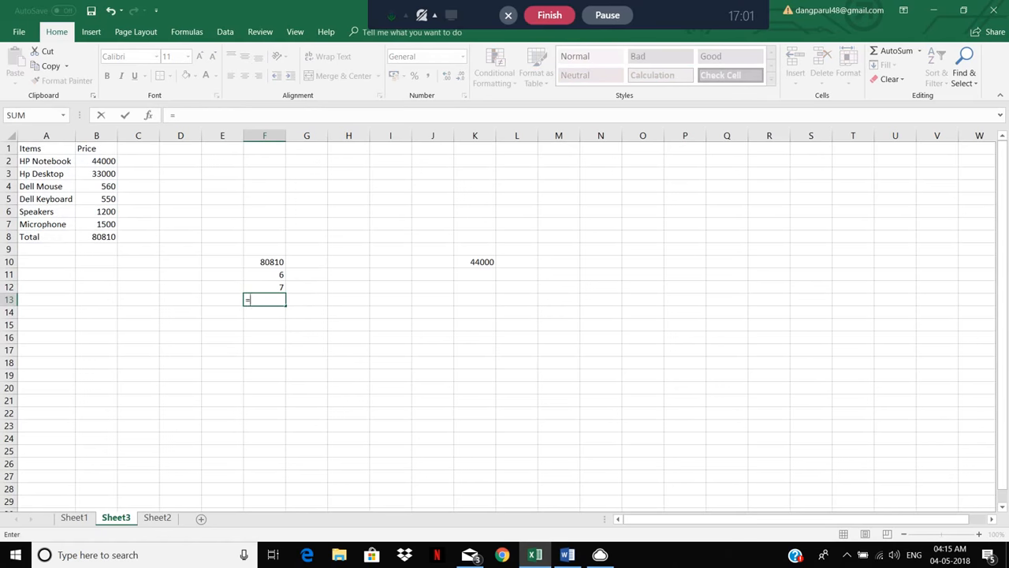
type("count")
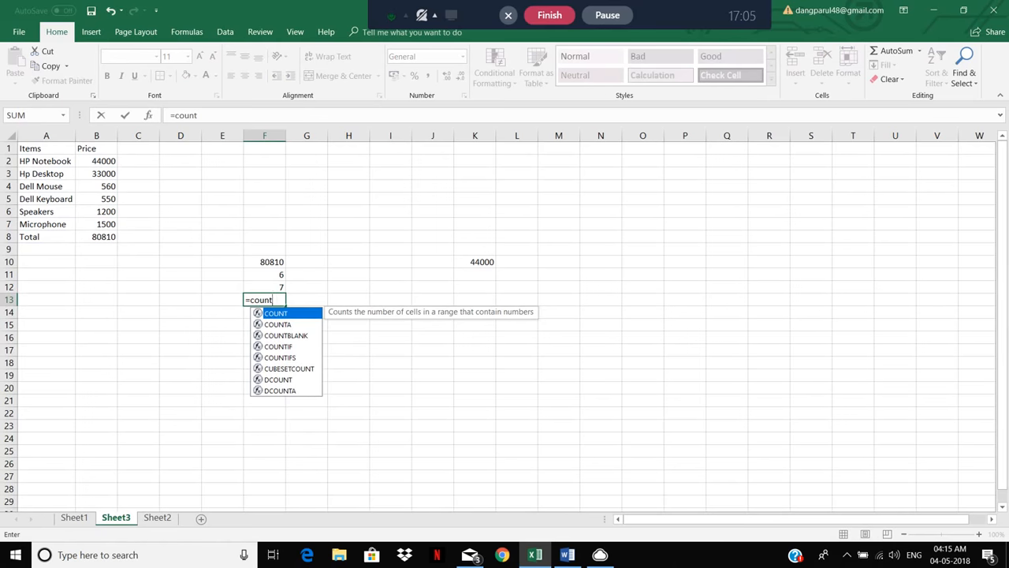
type("A")
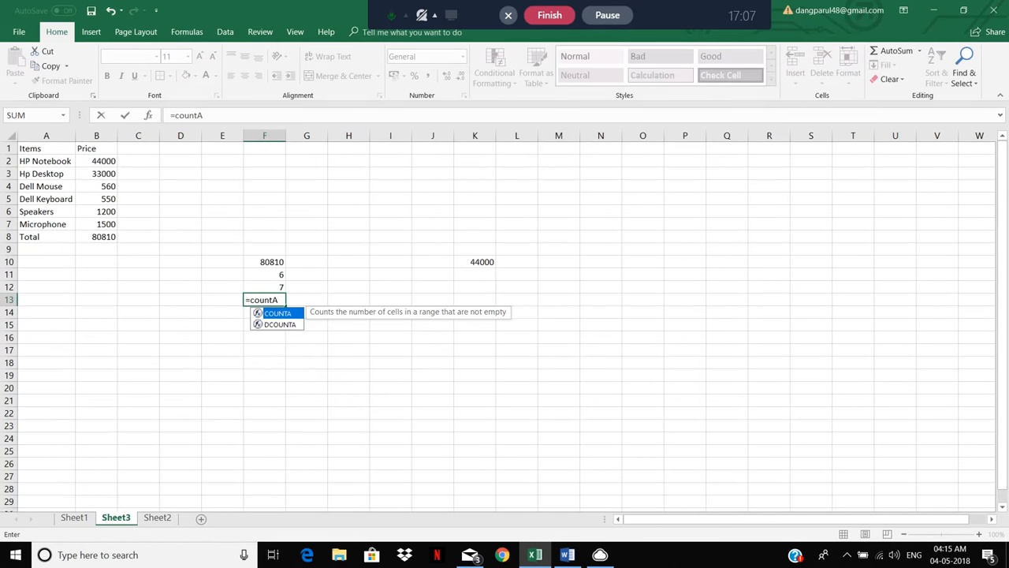
type("(a")
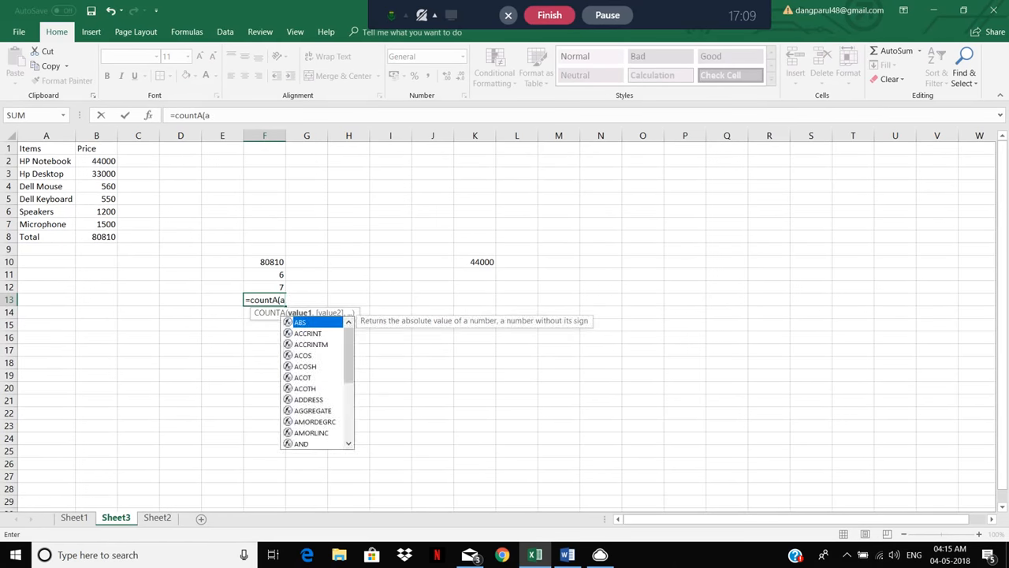
type("1:b")
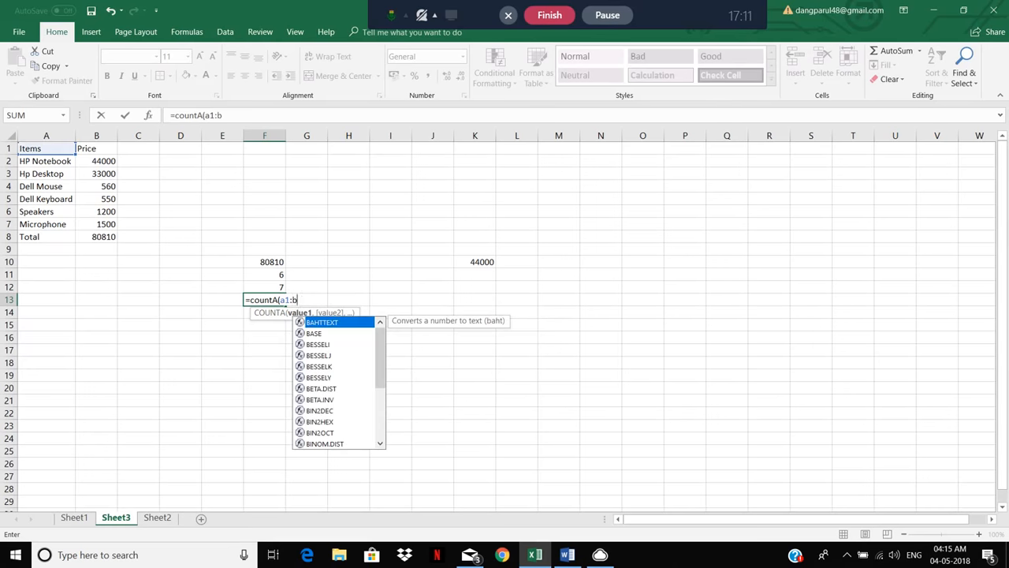
type("8")
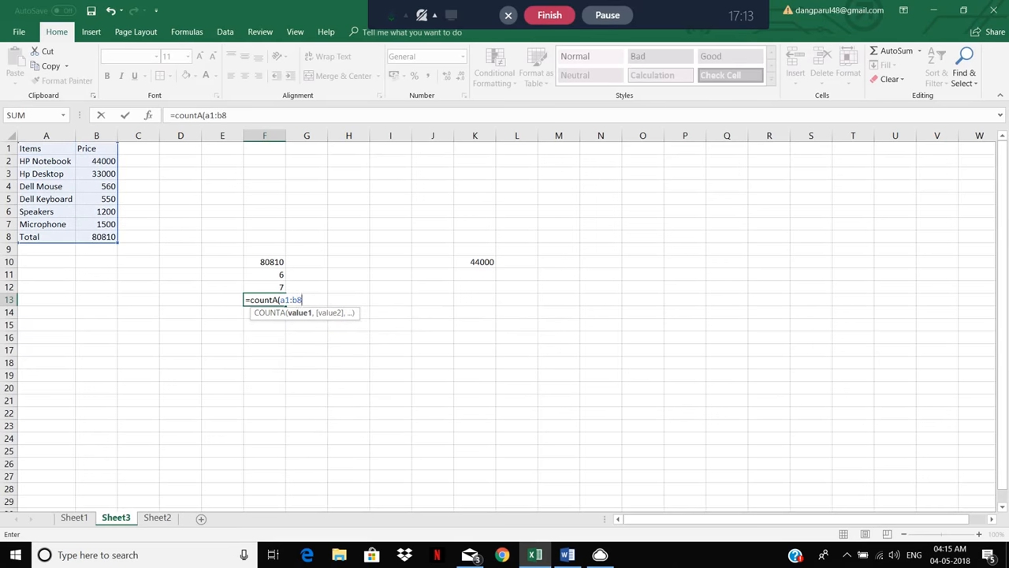
key("Return")
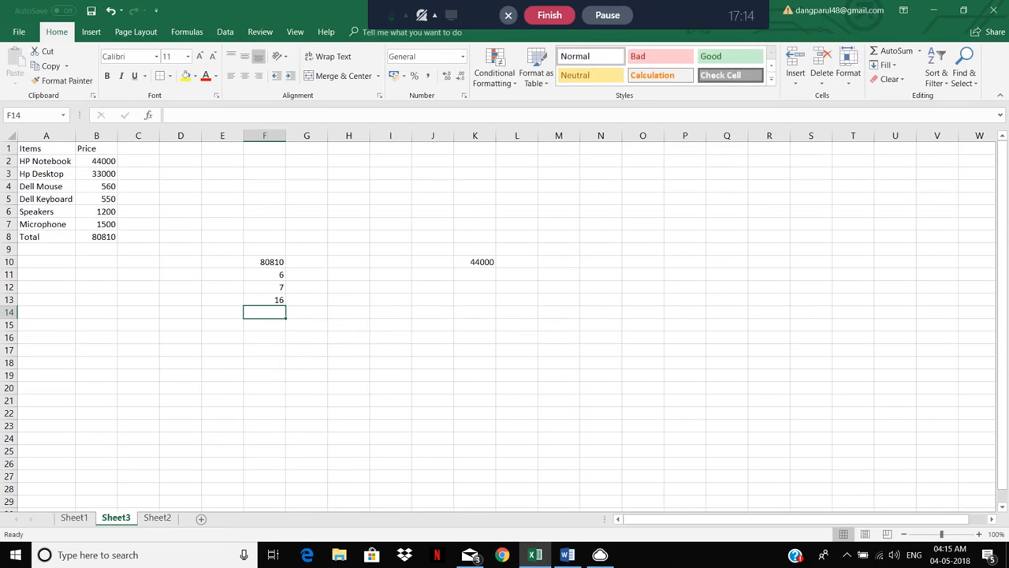
Compare the F13 COUNTA formula with the cells in A1:B8 that it counts.
left_click(271, 298)
left_click_drag(54, 152, 106, 237)
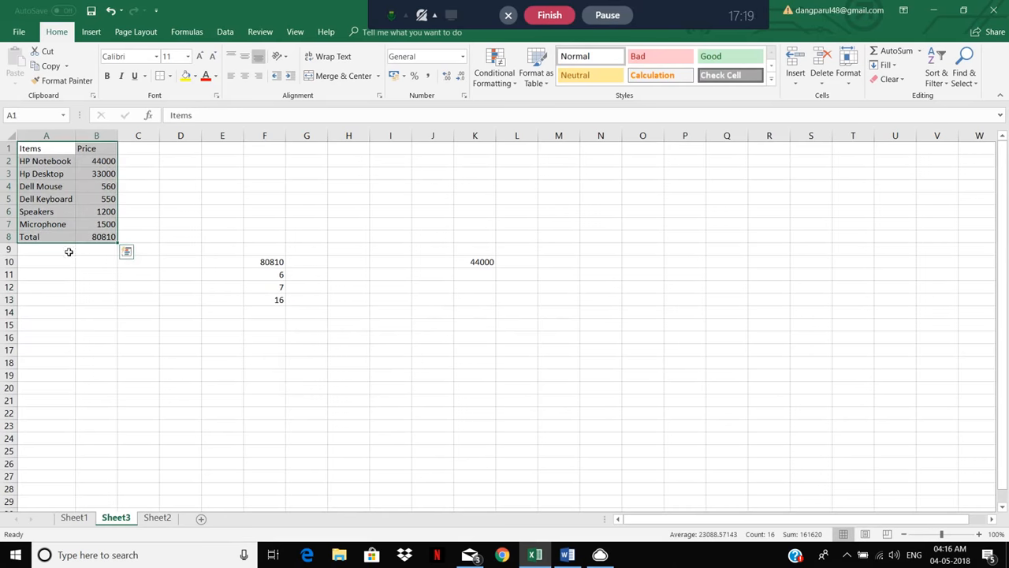
left_click(278, 298)
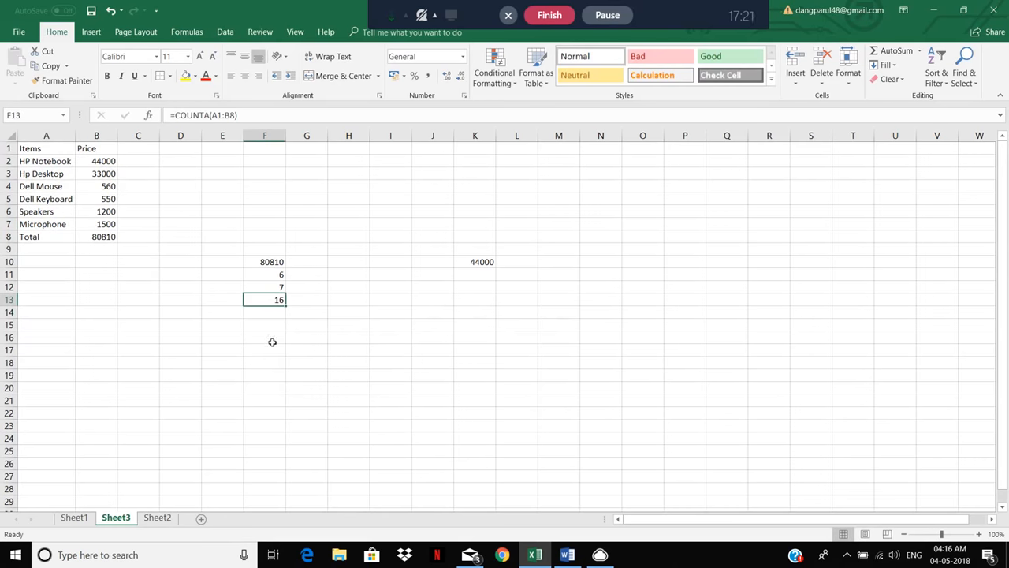
Count the empty cells of the price list in F14 with =countblank(A1:B8).
left_click(271, 314)
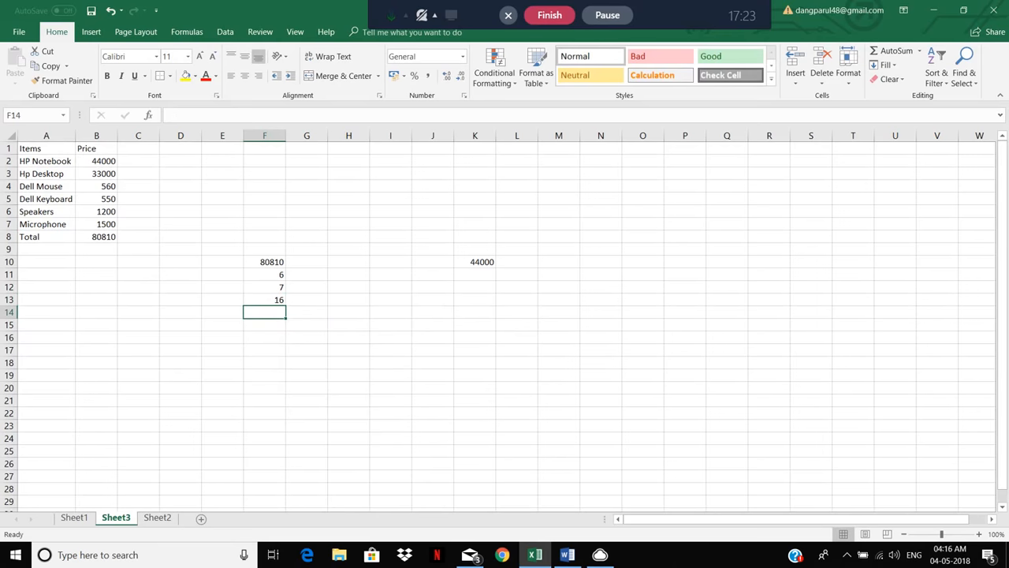
type("=cu")
key("BackSpace")
type("o")
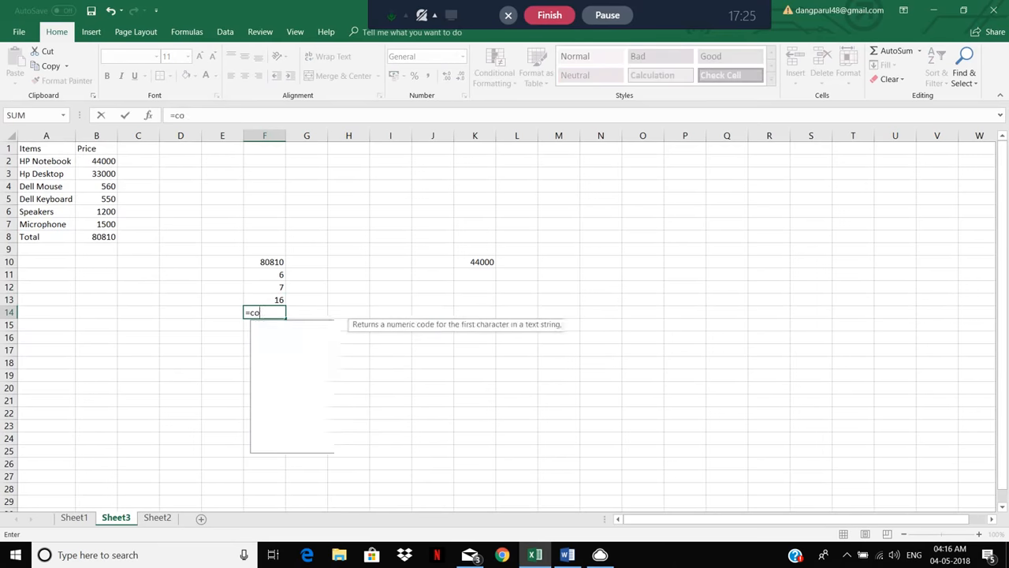
type("untblan")
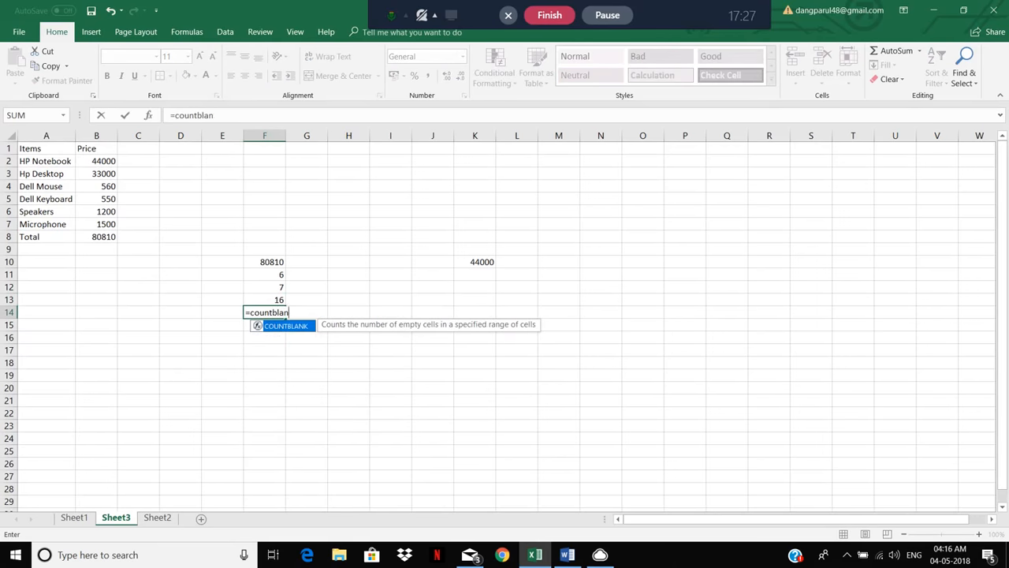
type("k(")
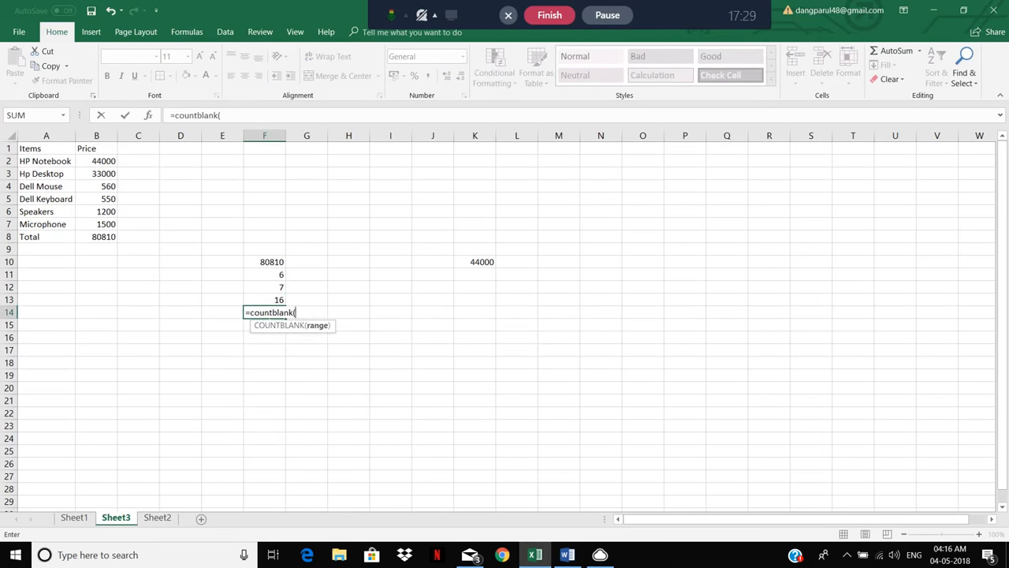
left_click_drag(47, 150, 101, 239)
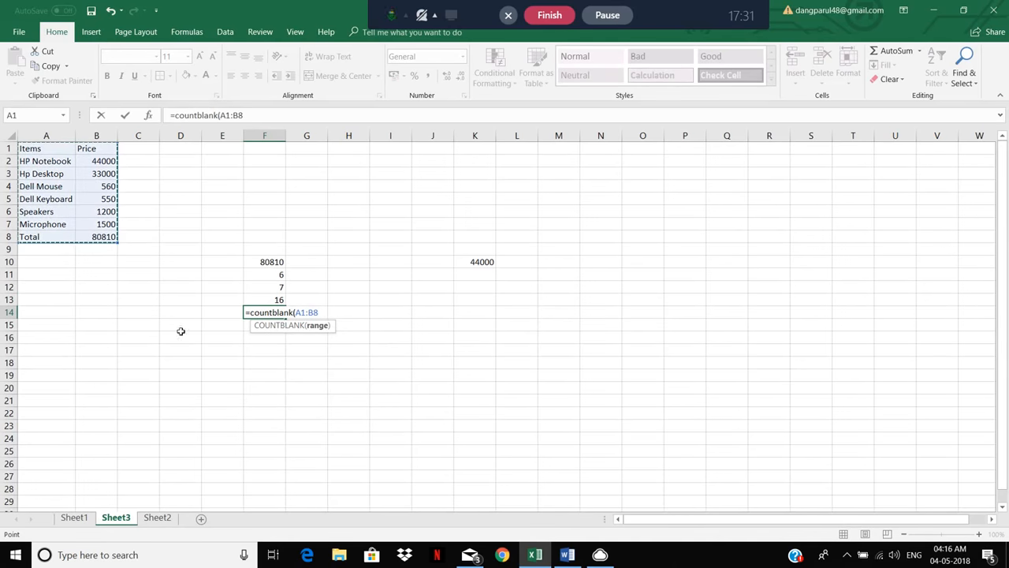
type(")")
key("Return")
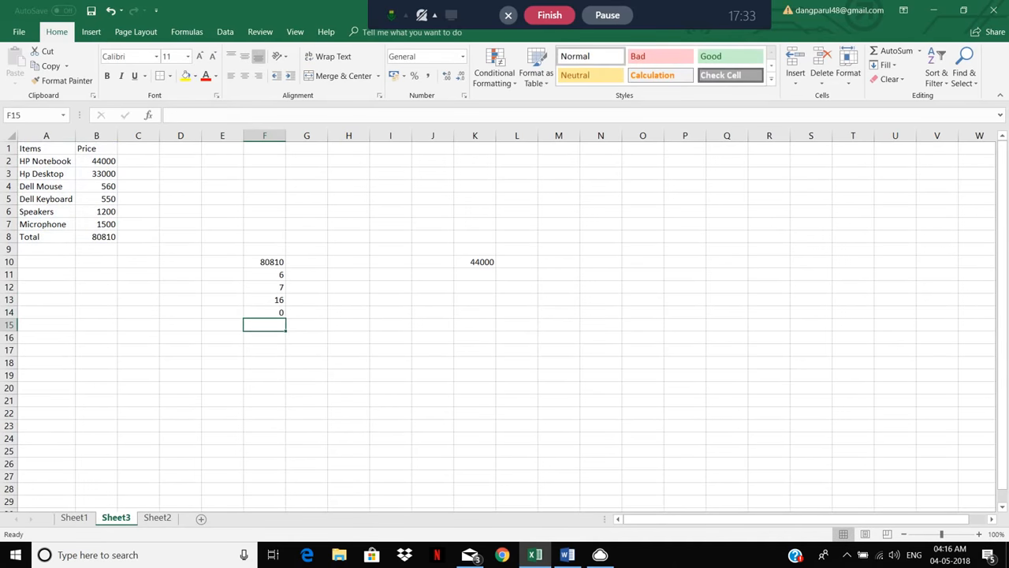
Label the first two results by entering sum in E10 and count in E11.
left_click(226, 261)
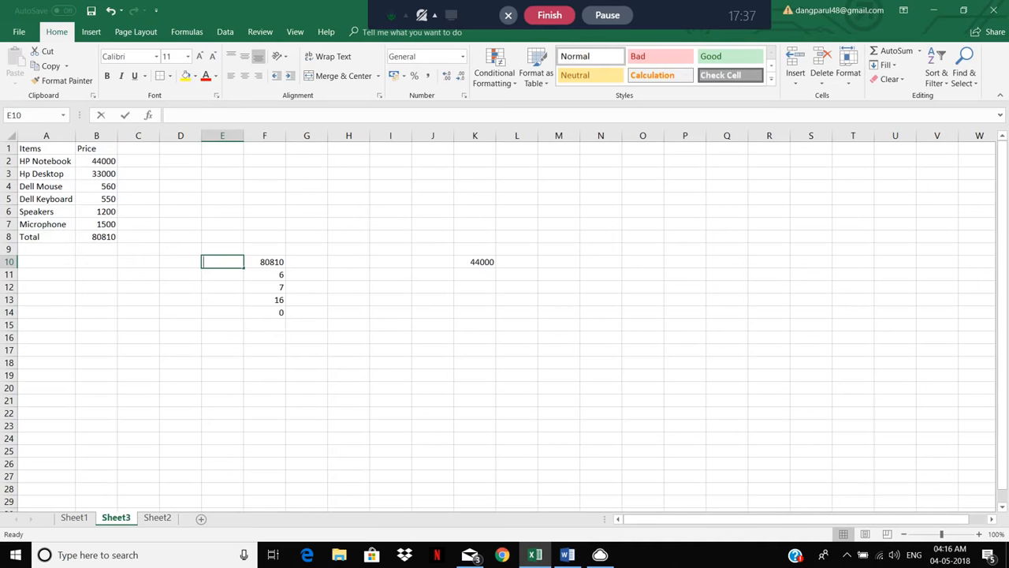
type("sum")
key("Return")
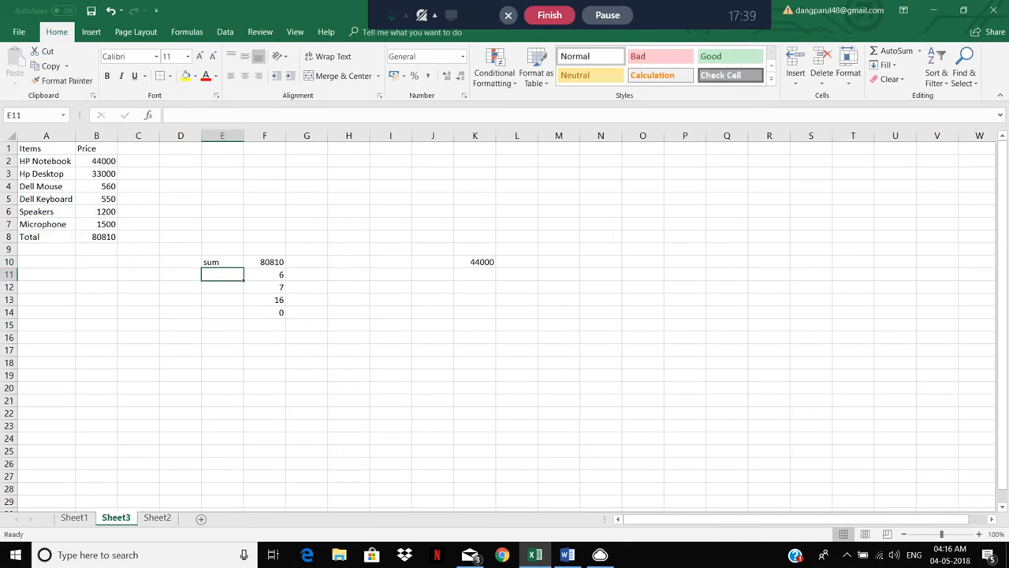
type("count")
key("Return")
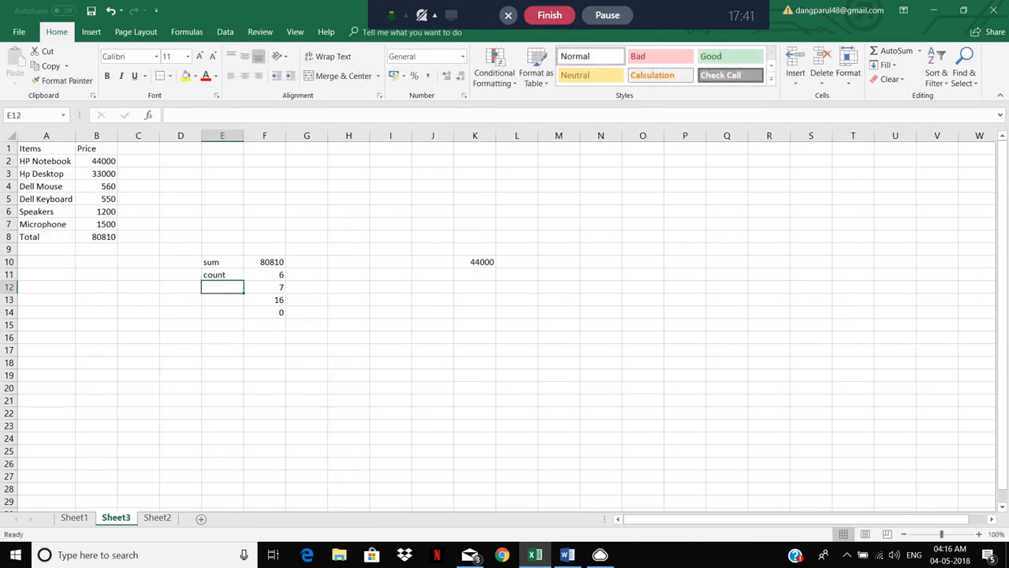
Leave E12 empty, and label the remaining results with counta in E13 and countblank in E14.
key("Down")
type("counta")
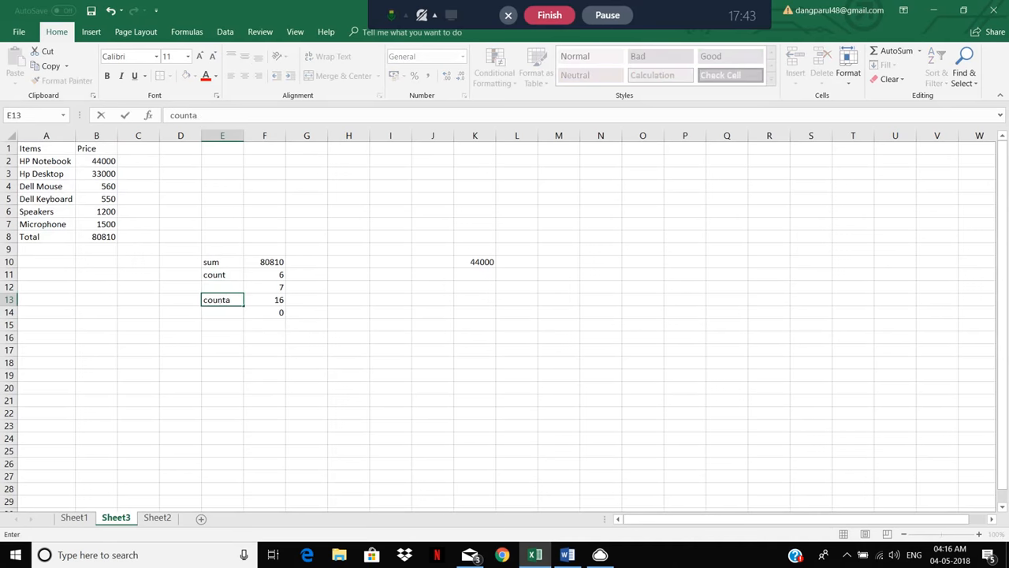
key("Return")
type("coun")
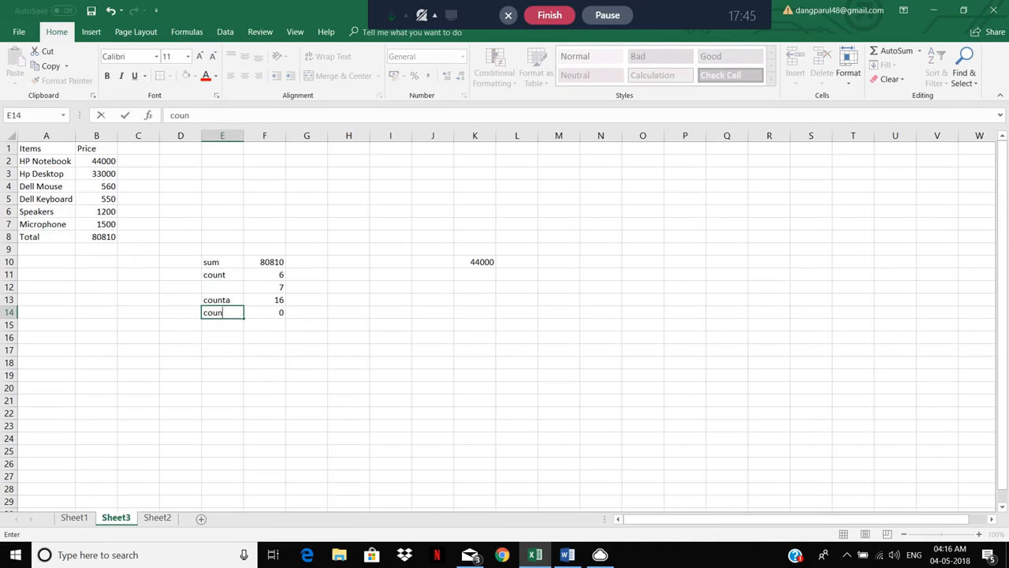
type("tblank")
key("Up")
key("Up")
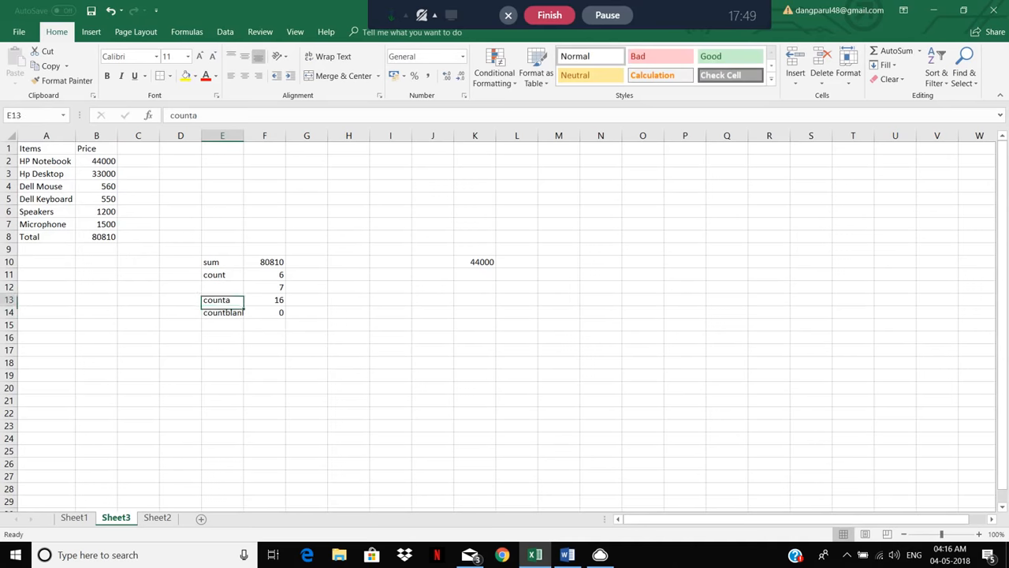
key("Down")
key("Down")
key("Down")
key("Up")
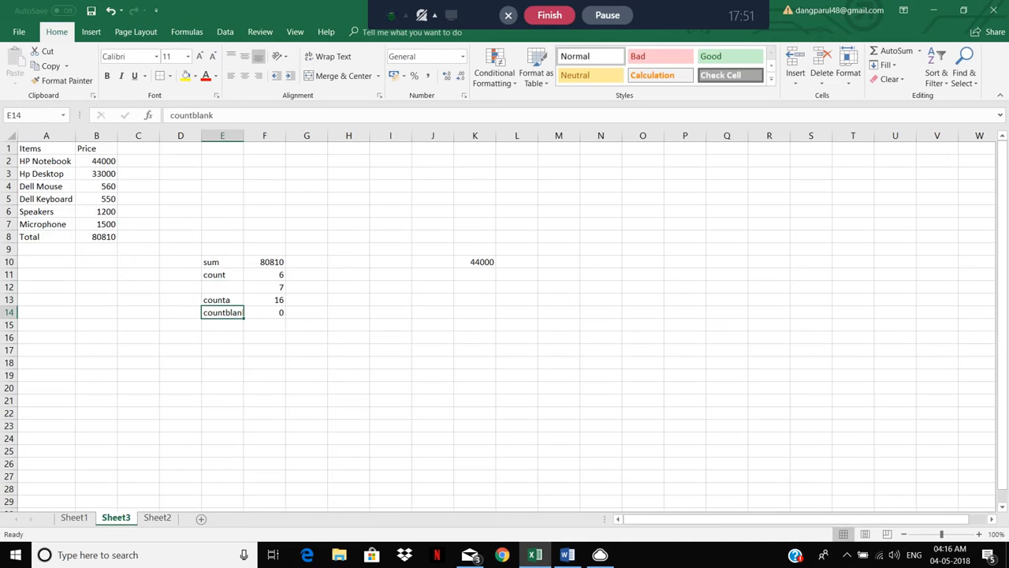
Widen column E to fit the countblank label, and enter average as the label in E15.
key("F2")
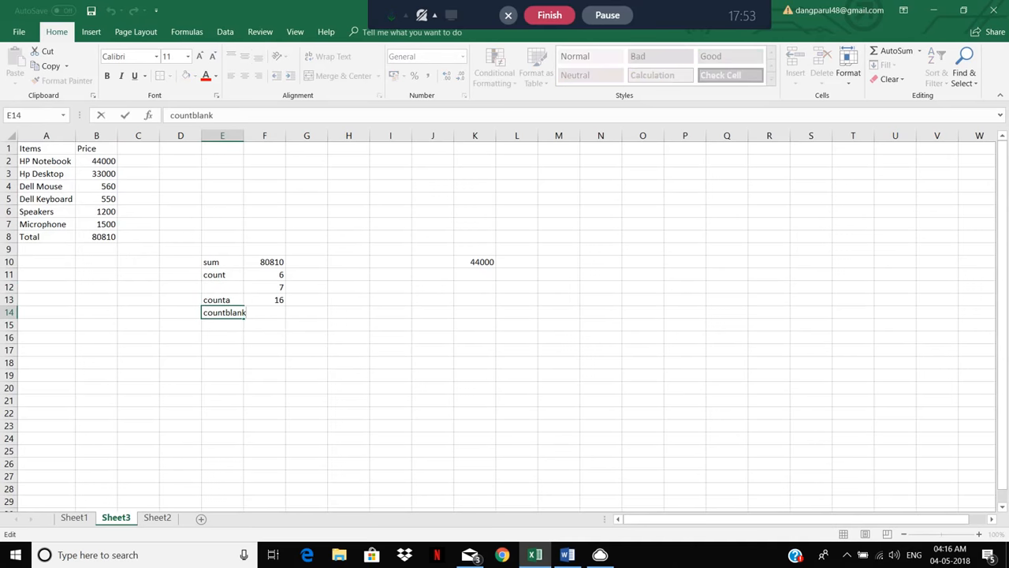
key("Return")
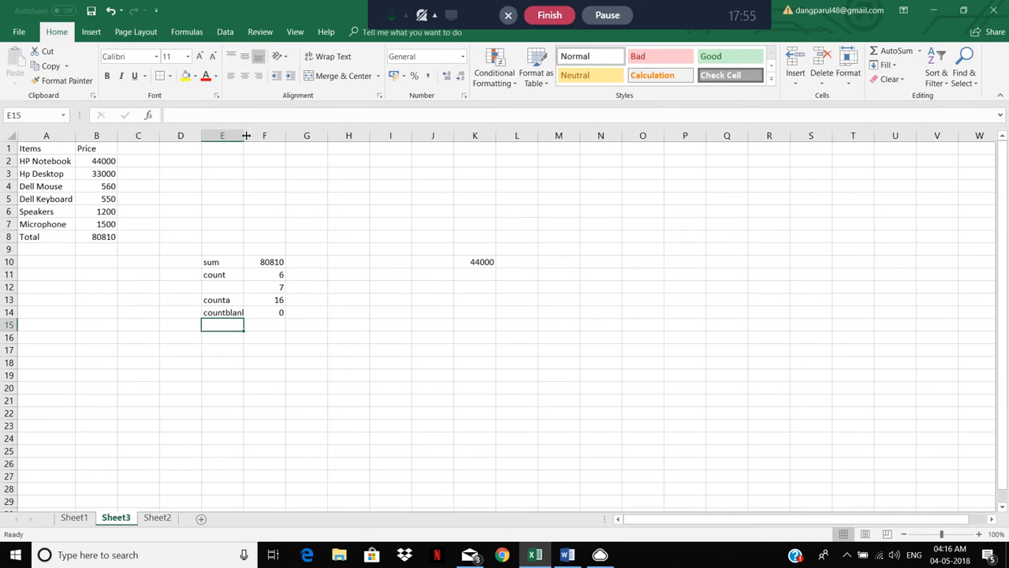
type("a")
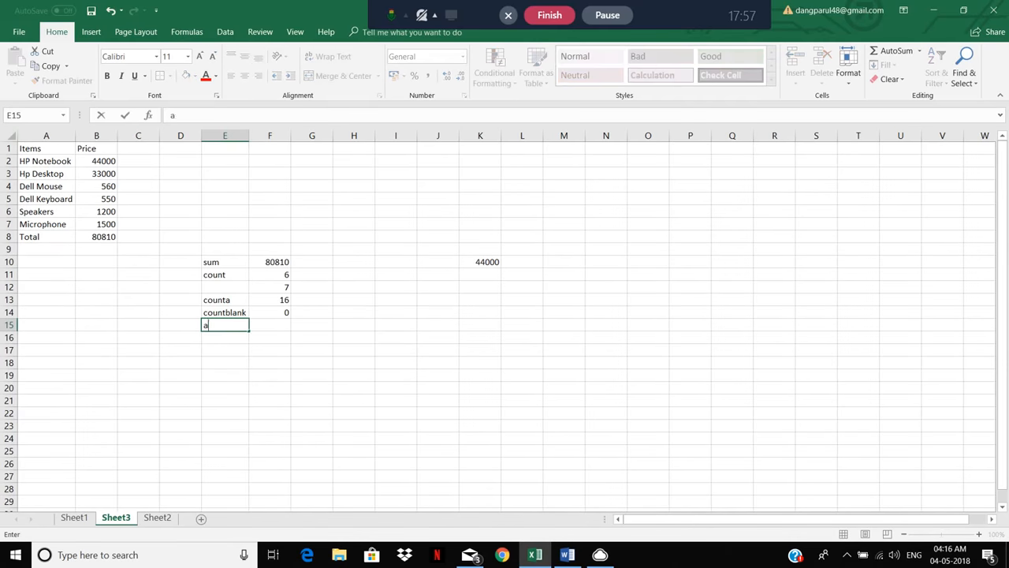
type("verage")
key("Return")
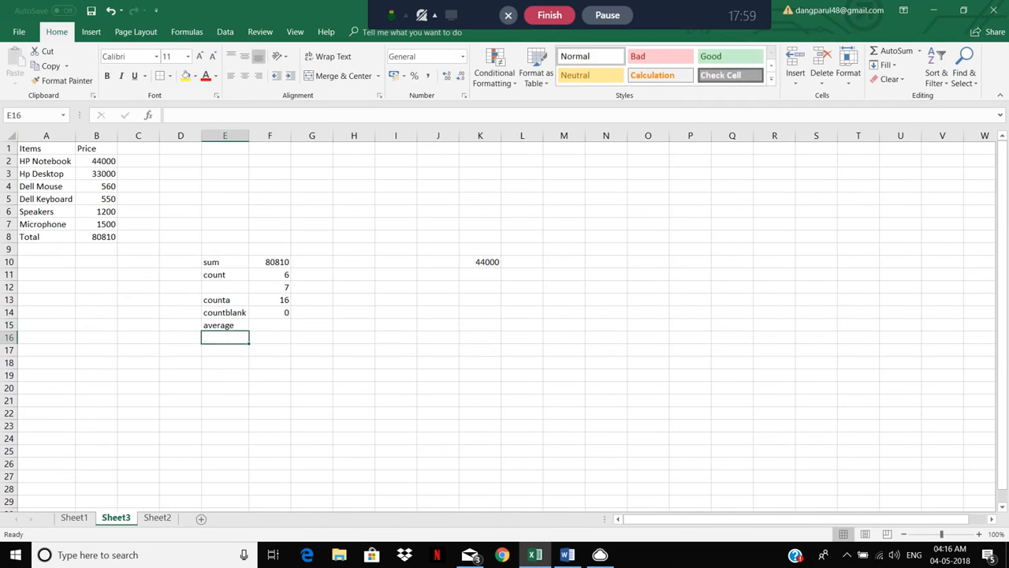
Calculate the average of the price column in F15 with =average(B2:B8).
key("Right")
key("Up")
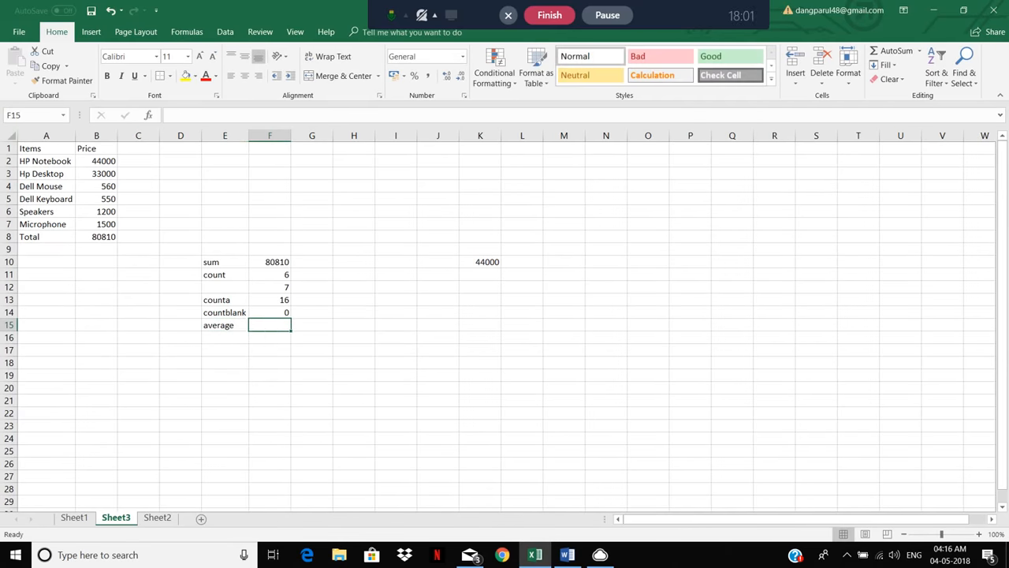
type("=averag")
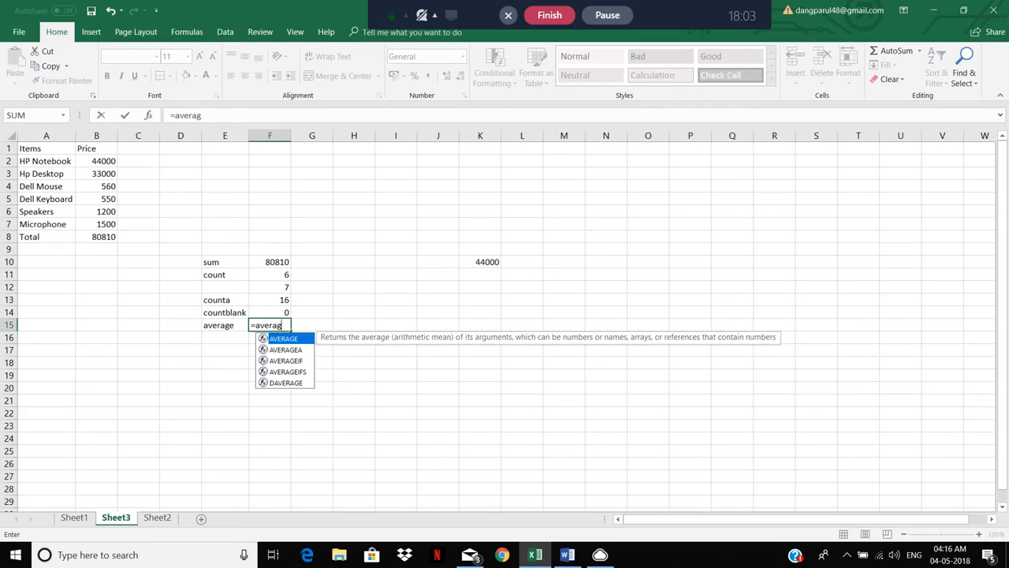
type("e(")
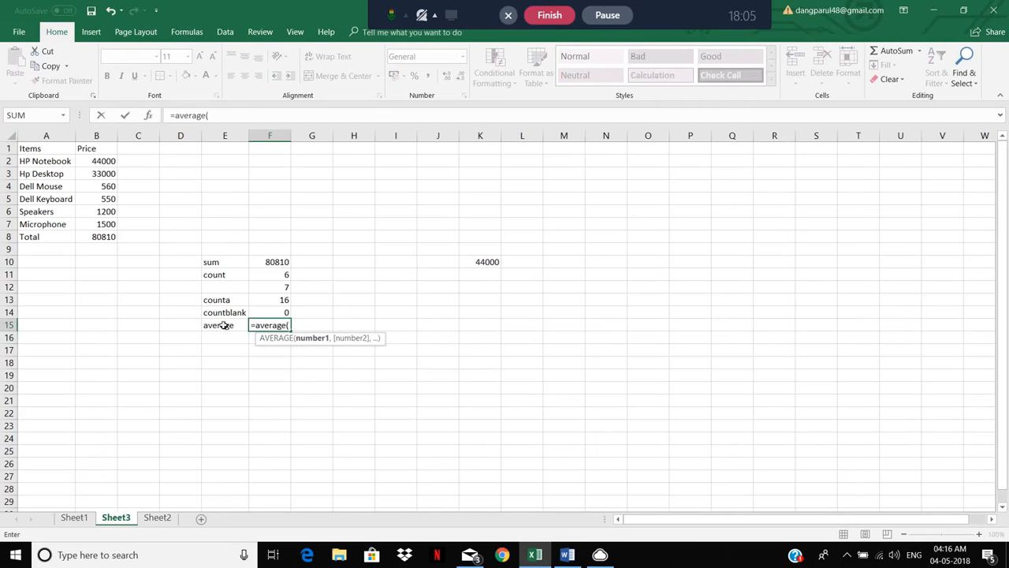
left_click_drag(108, 165, 108, 239)
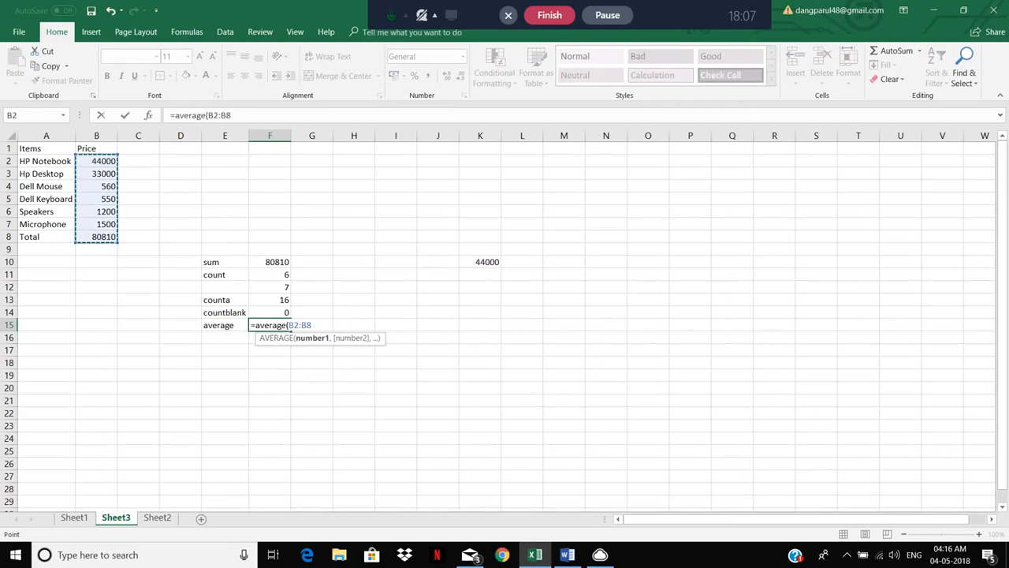
type(")")
key("Return")
key("Left")
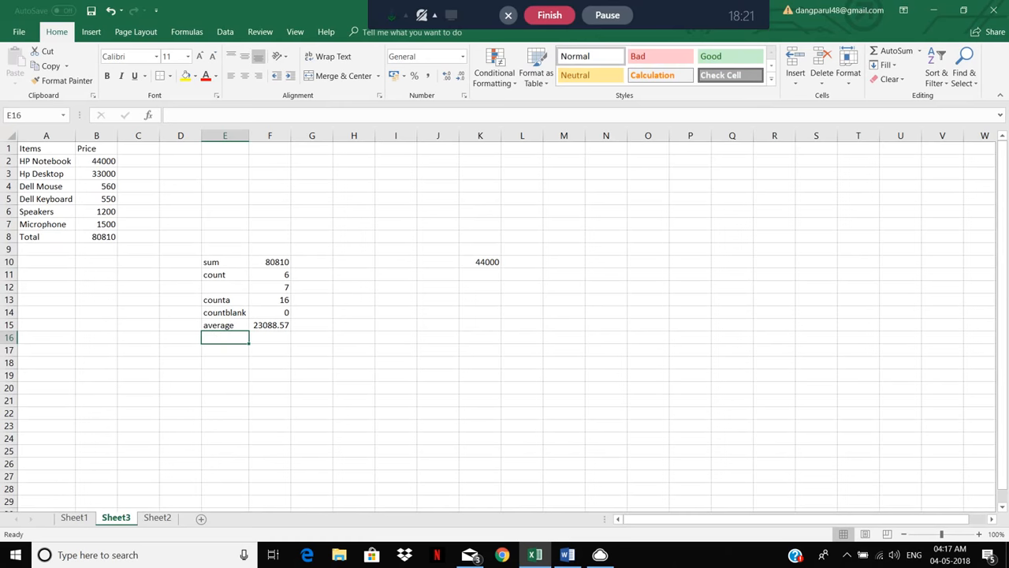